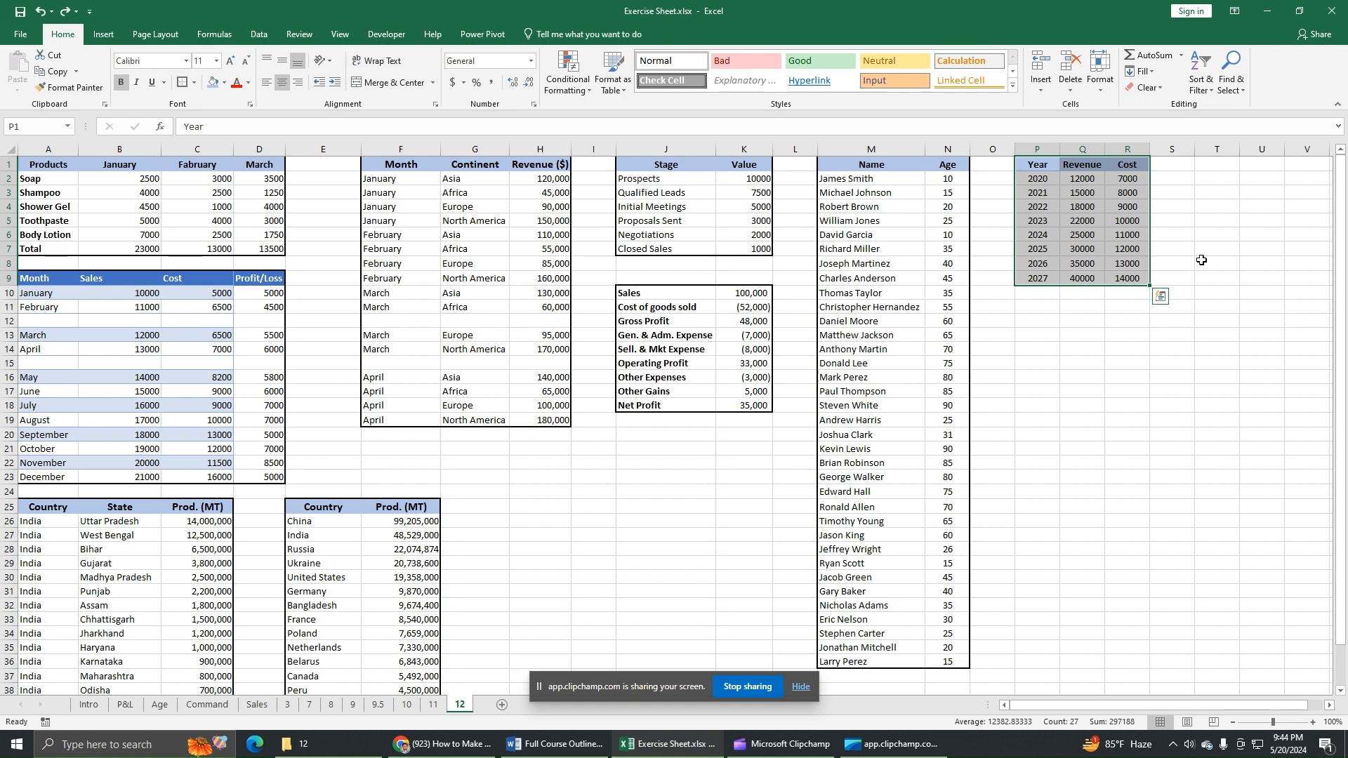
Select the Year, Revenue and Cost table in P1:R9 and open the combo chart options for it.
left_click(1043, 167)
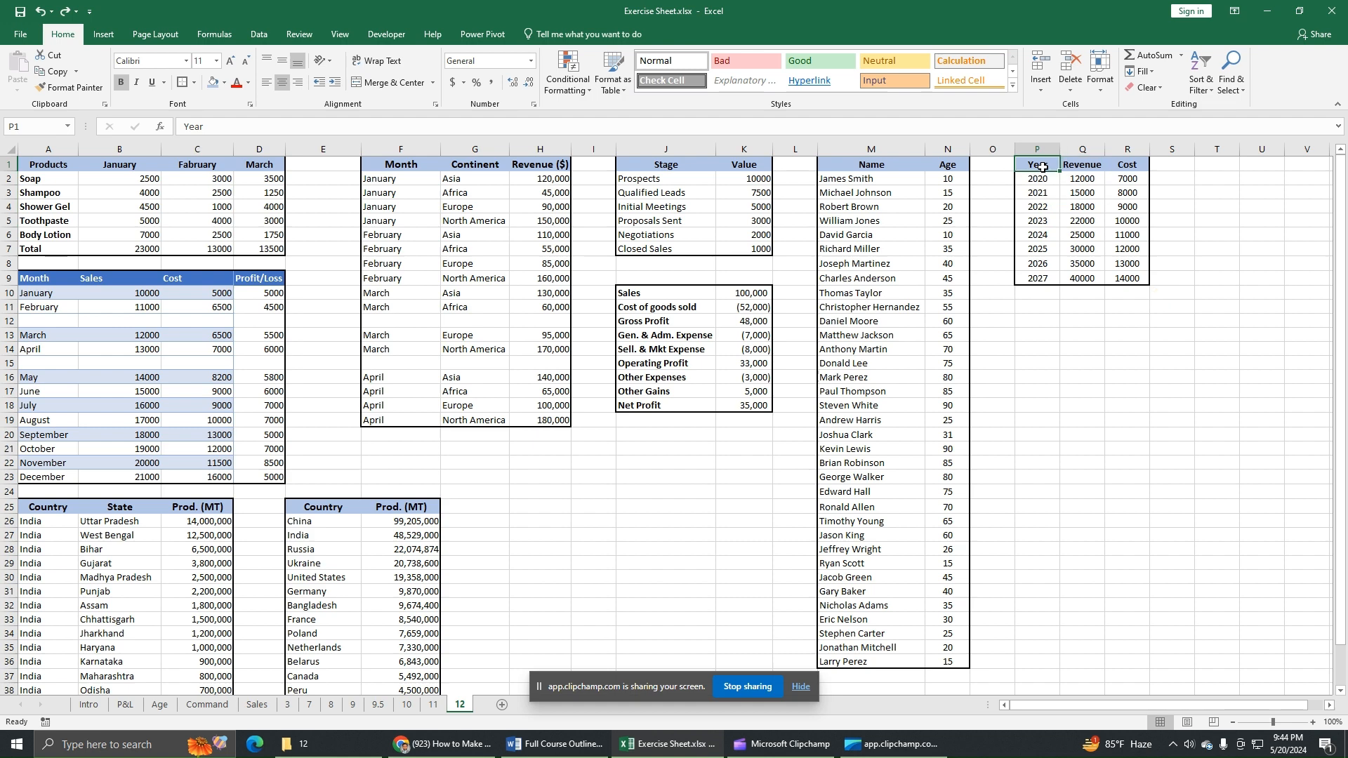
left_click_drag(1047, 166, 1128, 280)
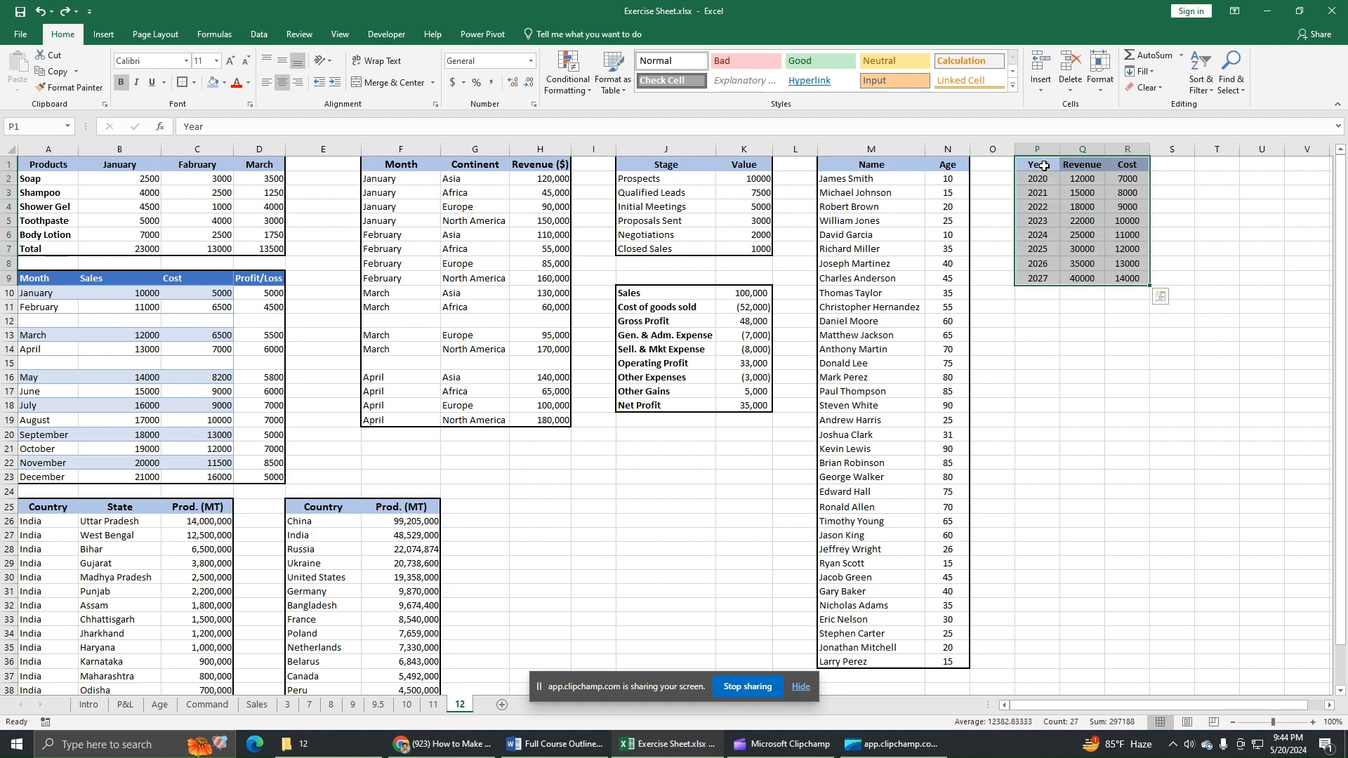
left_click(103, 34)
left_click(560, 70)
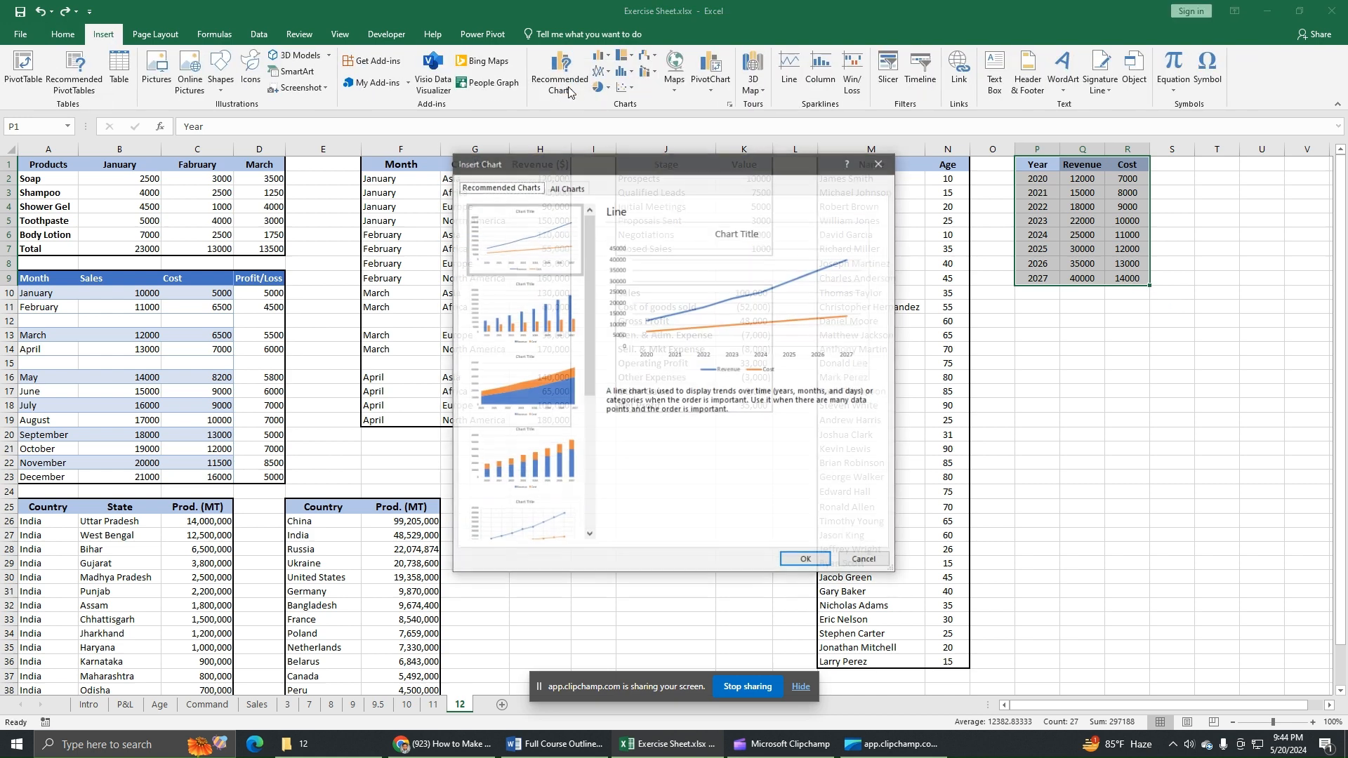
left_click(566, 188)
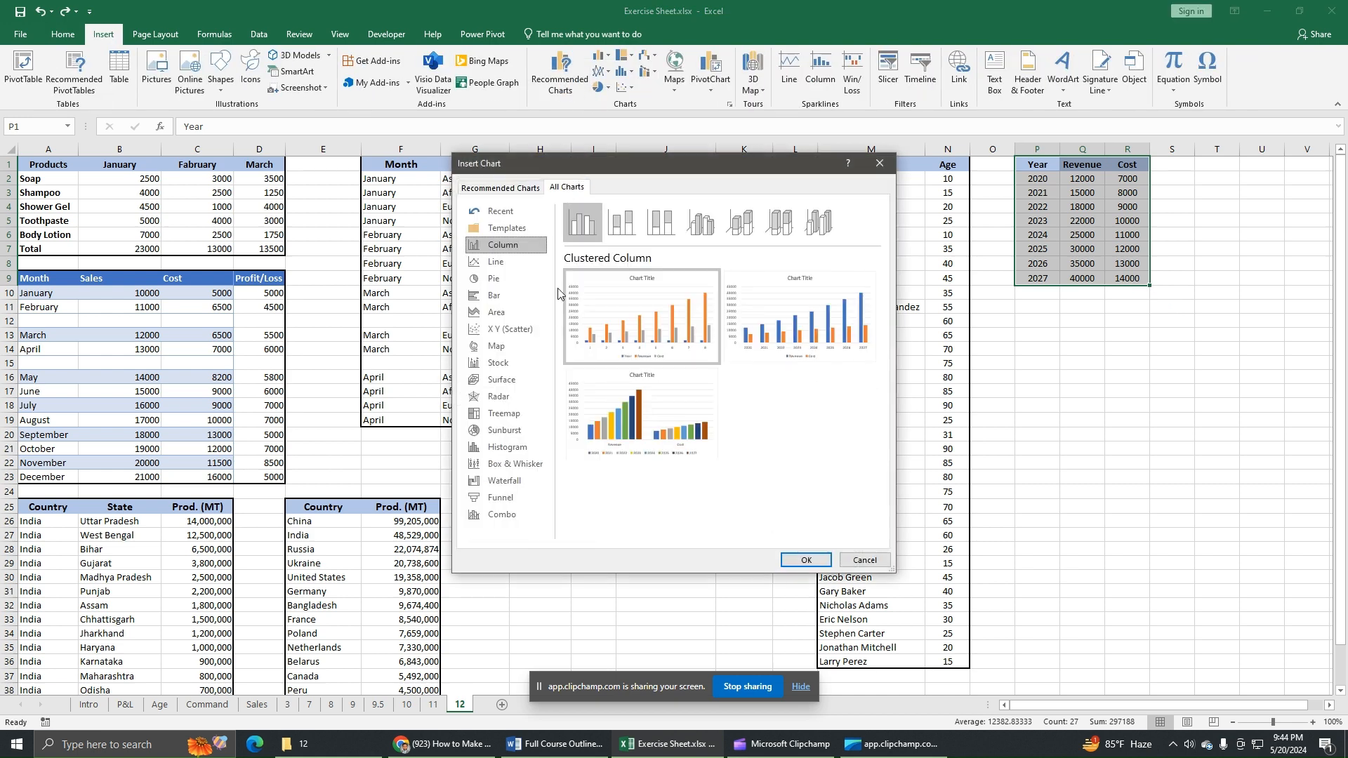
left_click(517, 516)
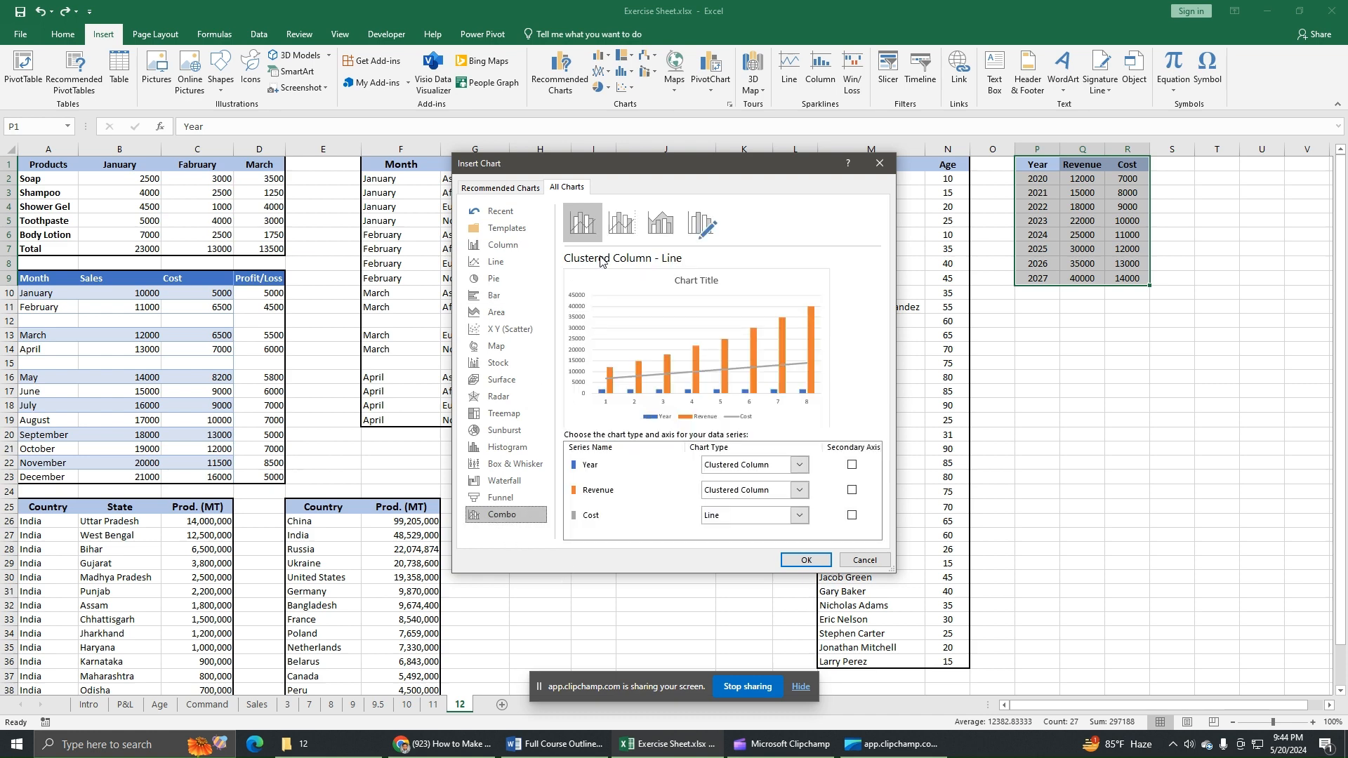
Compare the secondary-axis and stacked-area combo presets with the Clustered Column - Line preset.
left_click(623, 235)
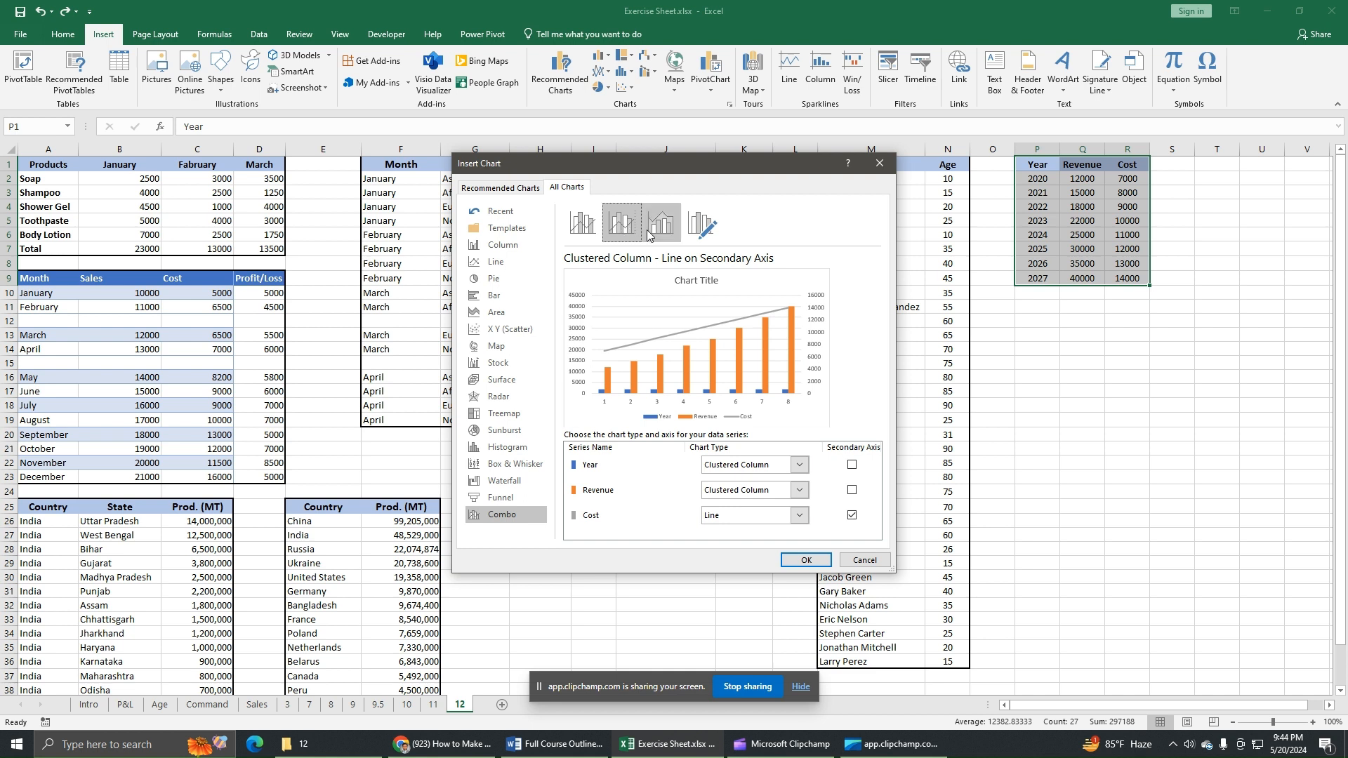
left_click(650, 236)
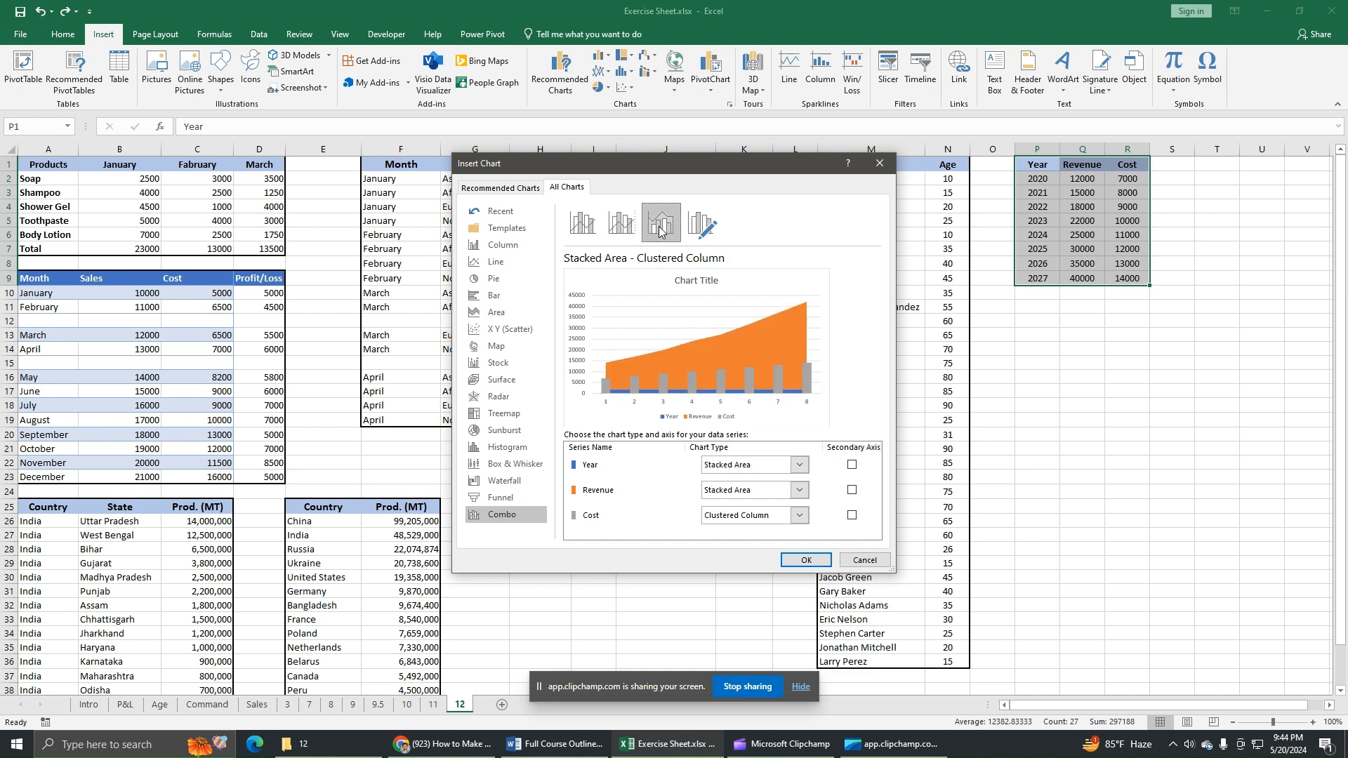
left_click(574, 230)
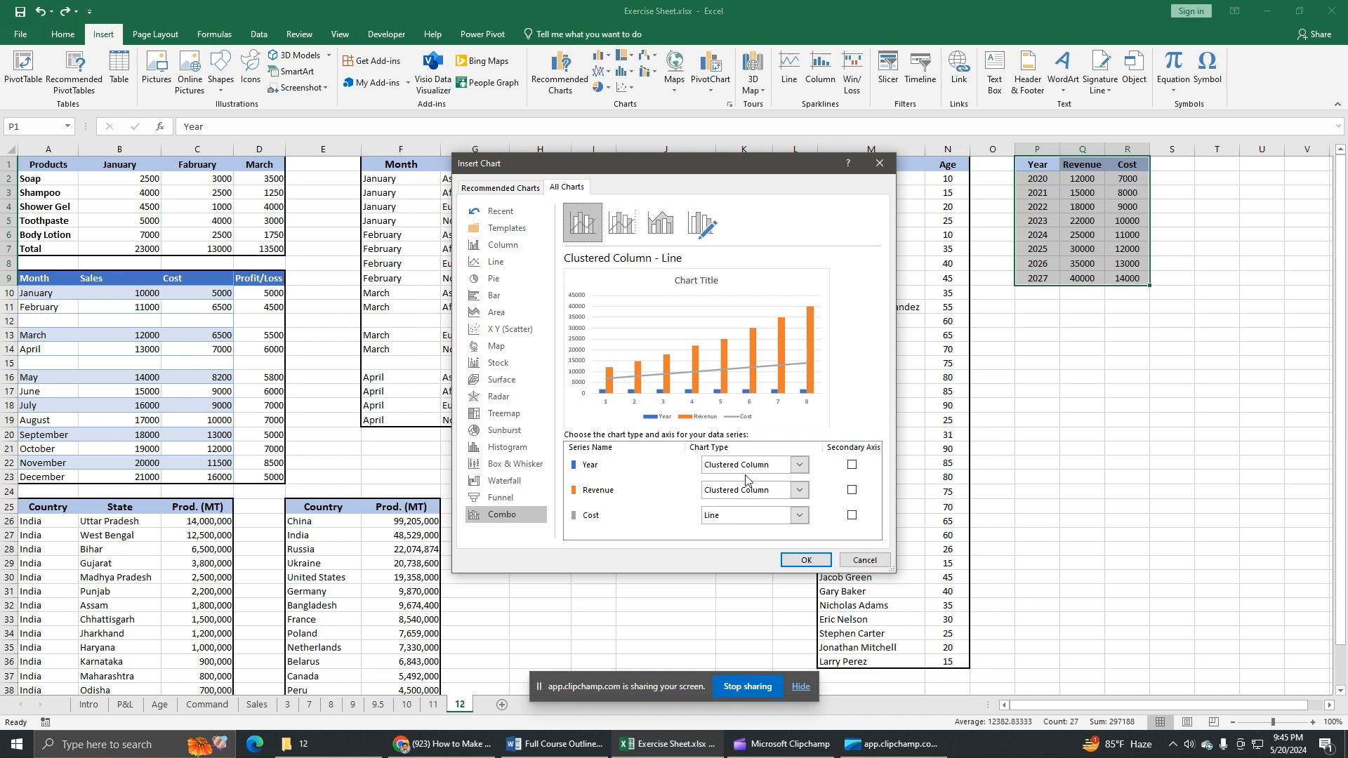
Examine the chart types available for the Year, Revenue and Cost series of the combo chart.
left_click(800, 467)
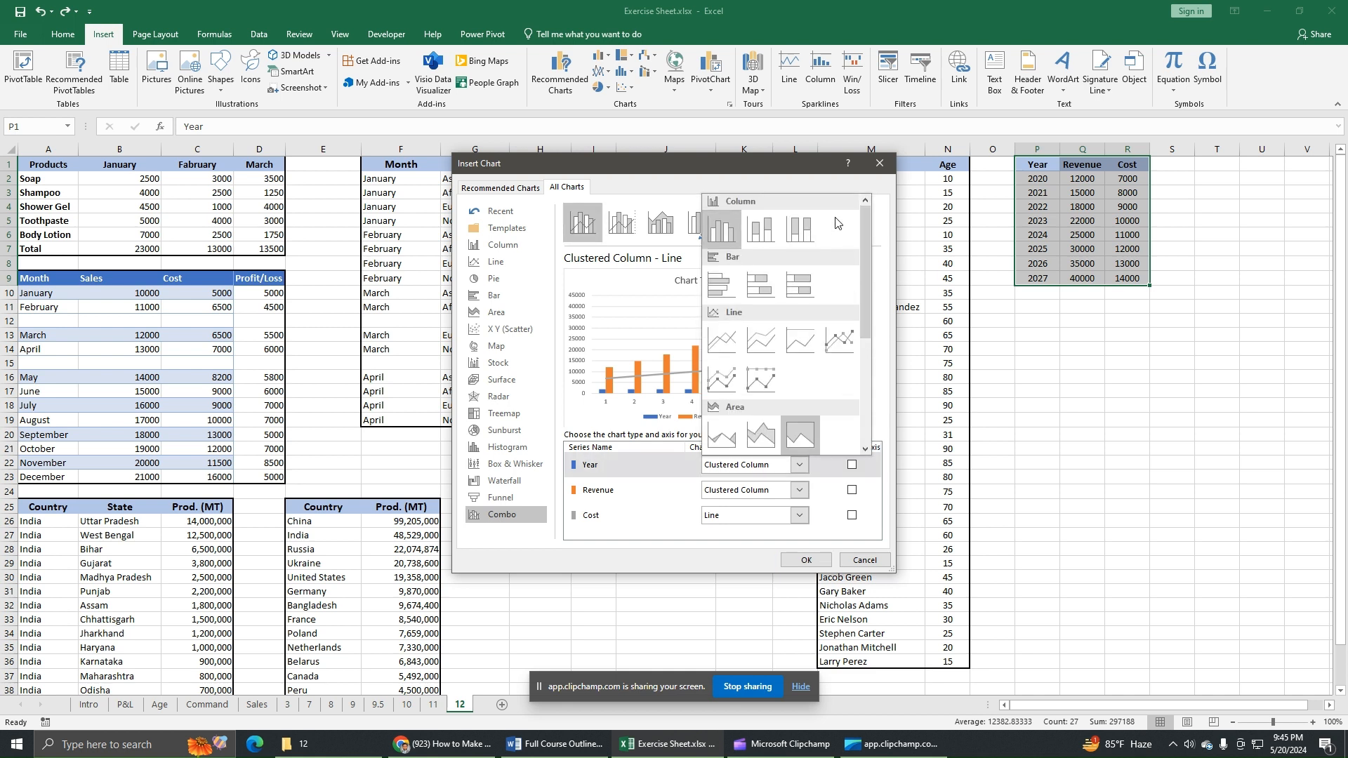
left_click_drag(865, 221, 871, 388)
scroll(869, 379, "up", 5)
left_click(604, 496)
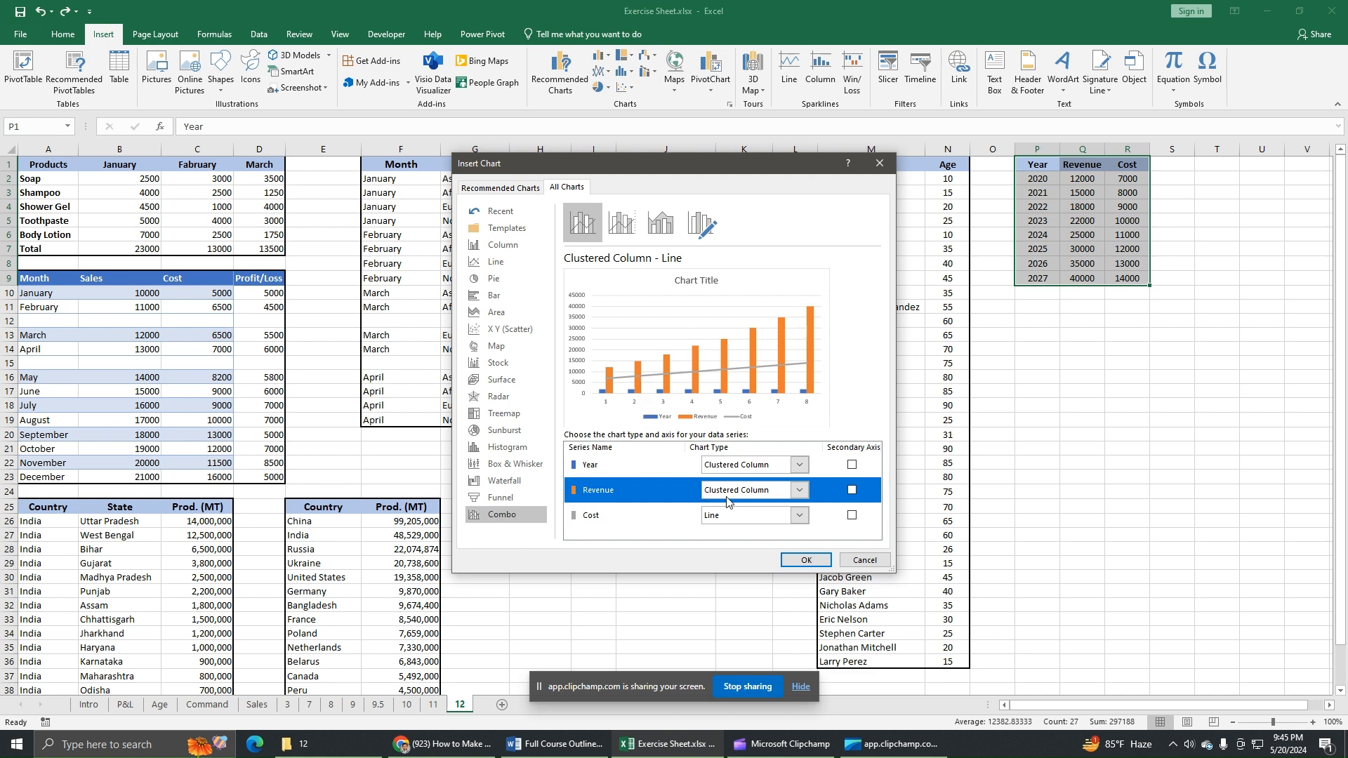
left_click(800, 491)
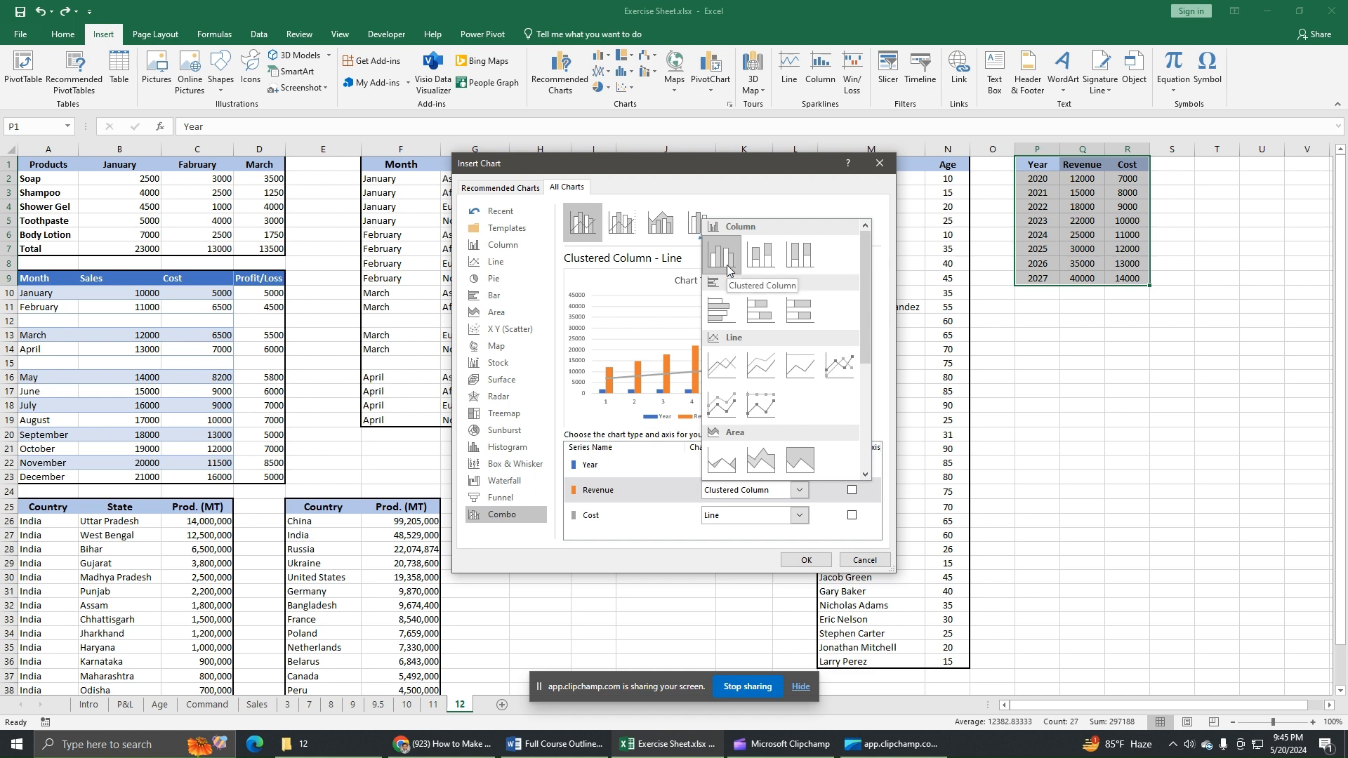
left_click(637, 532)
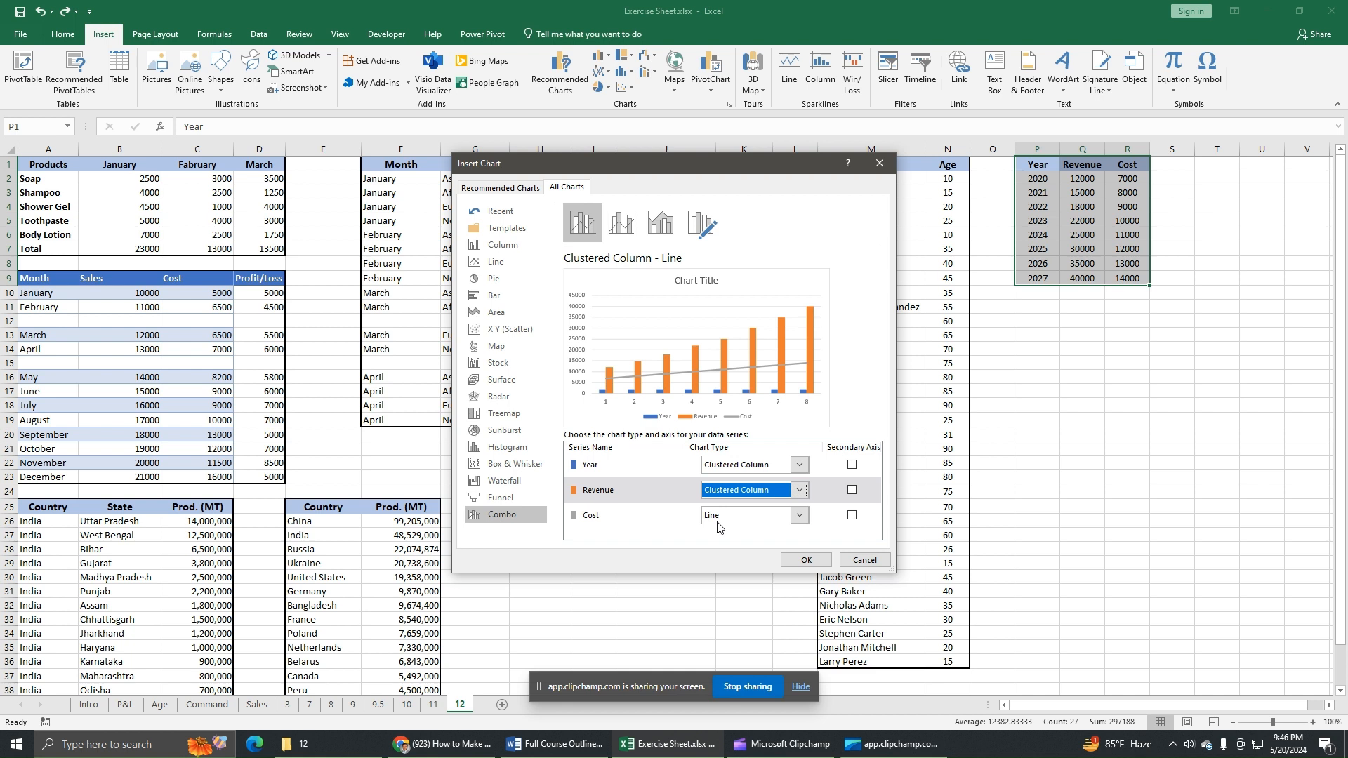
left_click(801, 516)
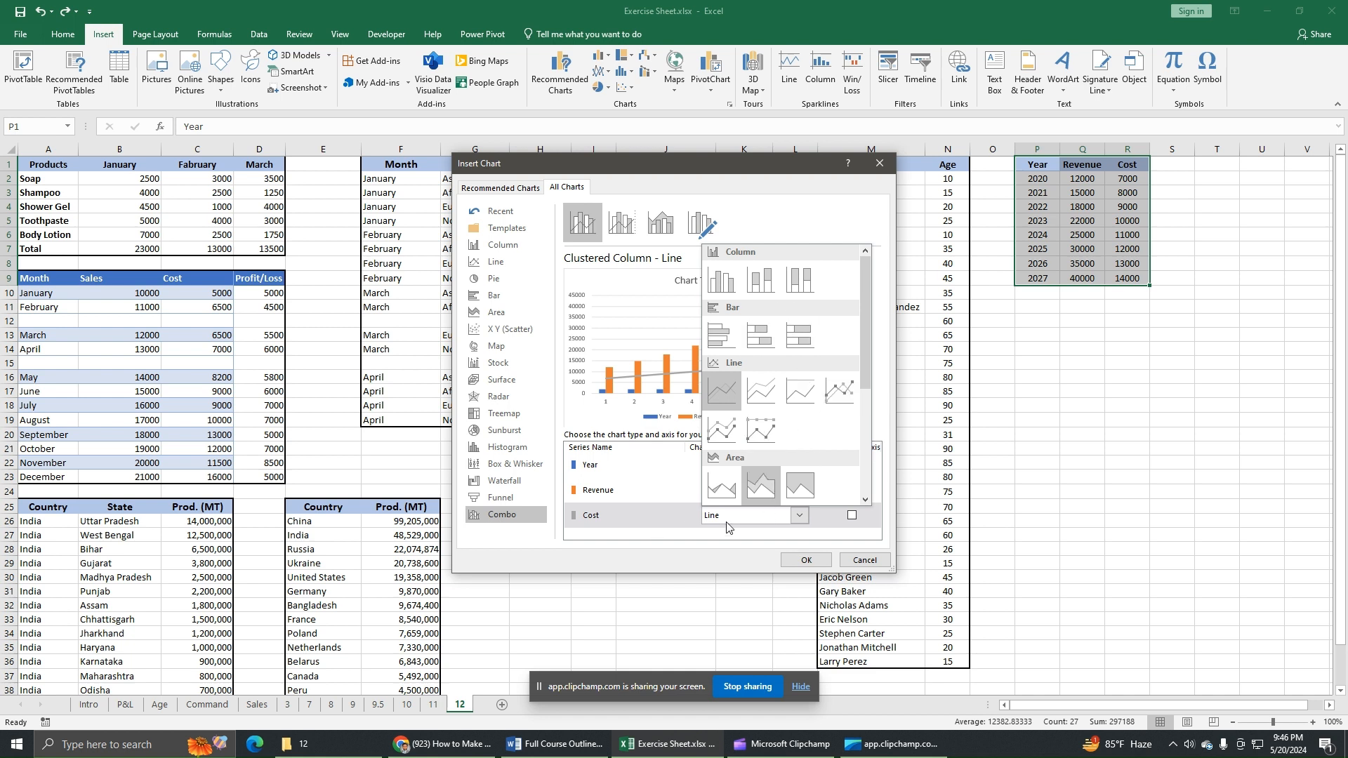
left_click(657, 519)
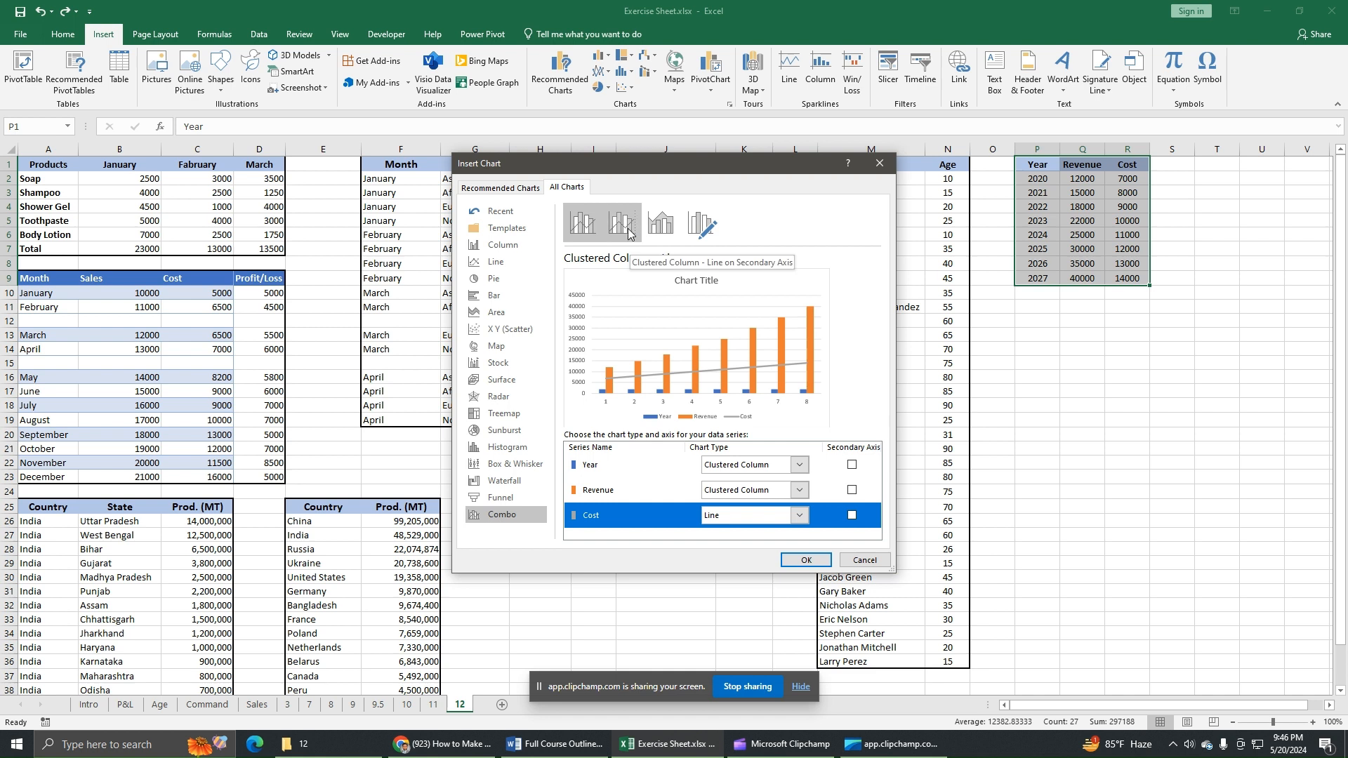
Insert the Clustered Column - Line combo chart and move it beside the names list, over columns F to J.
left_click(588, 226)
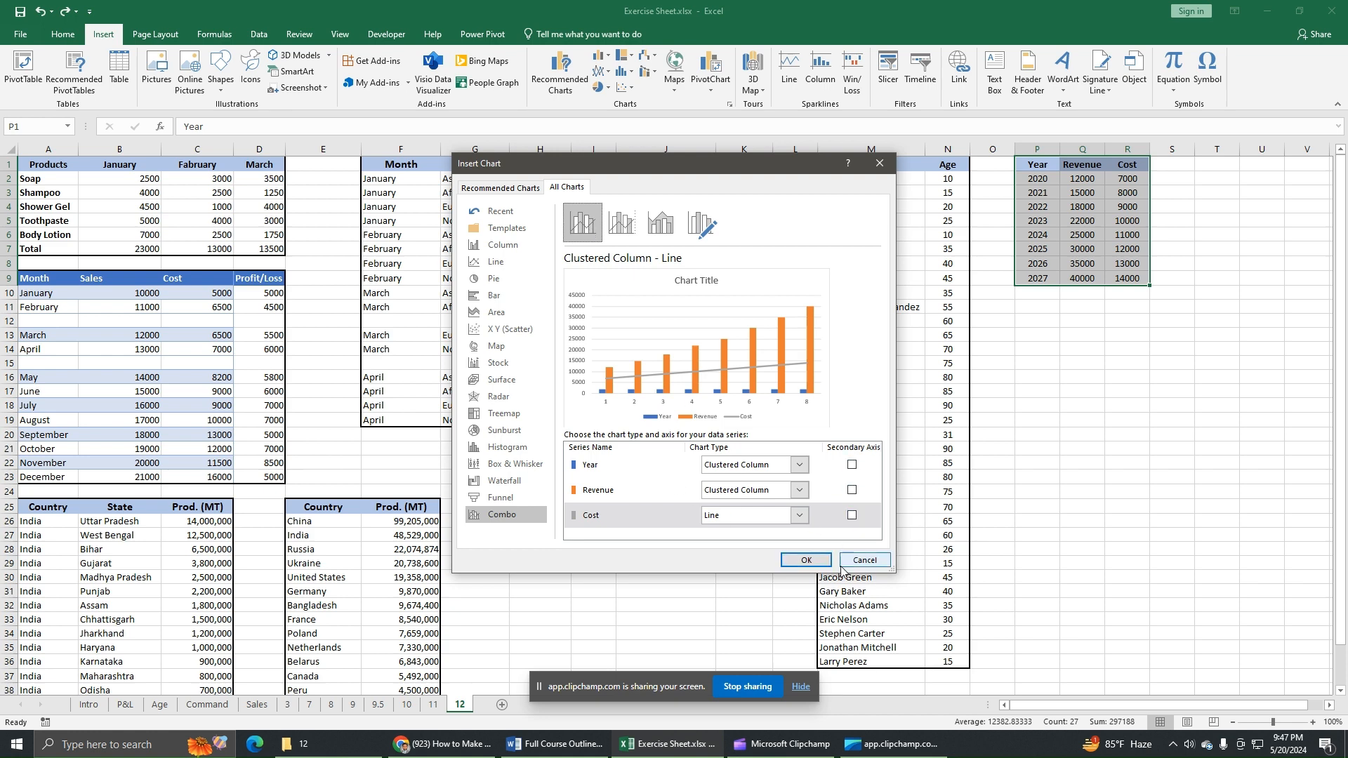
left_click(805, 560)
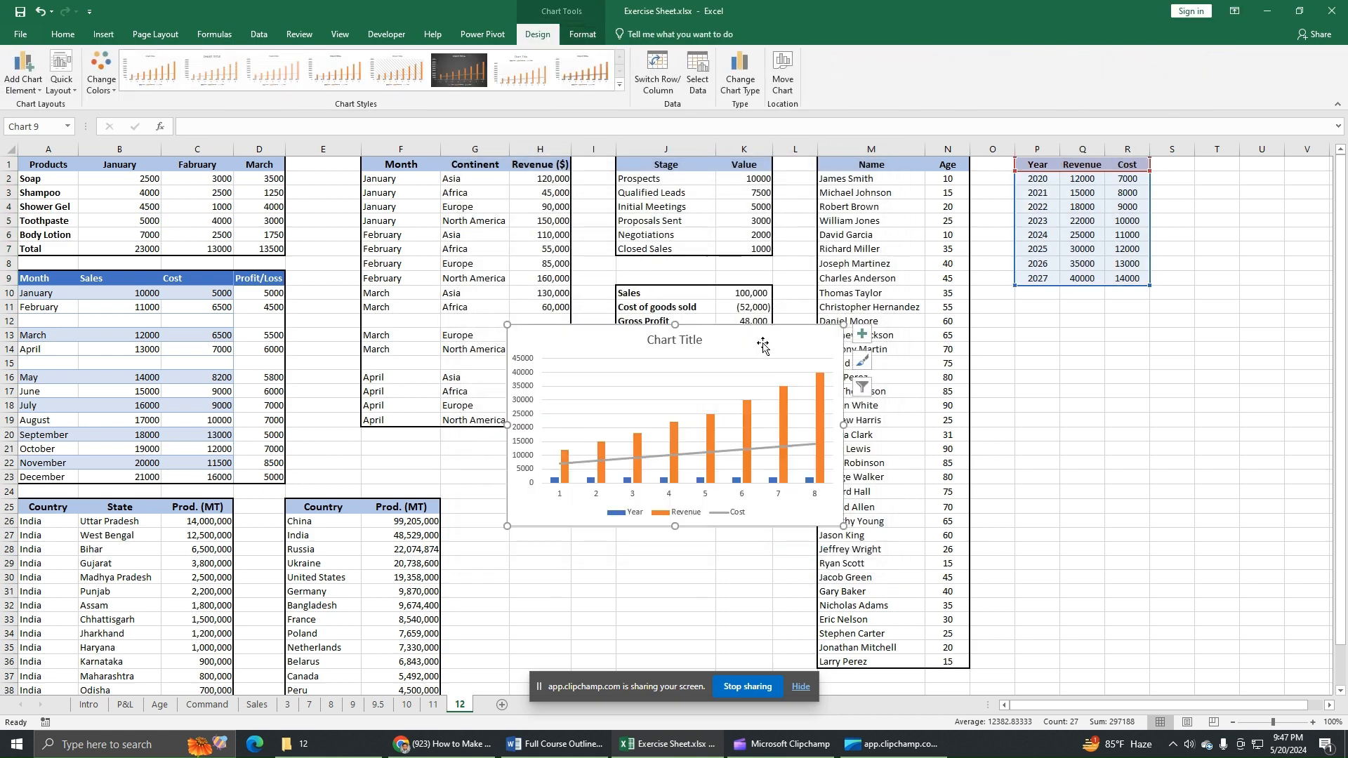
left_click_drag(762, 344, 655, 368)
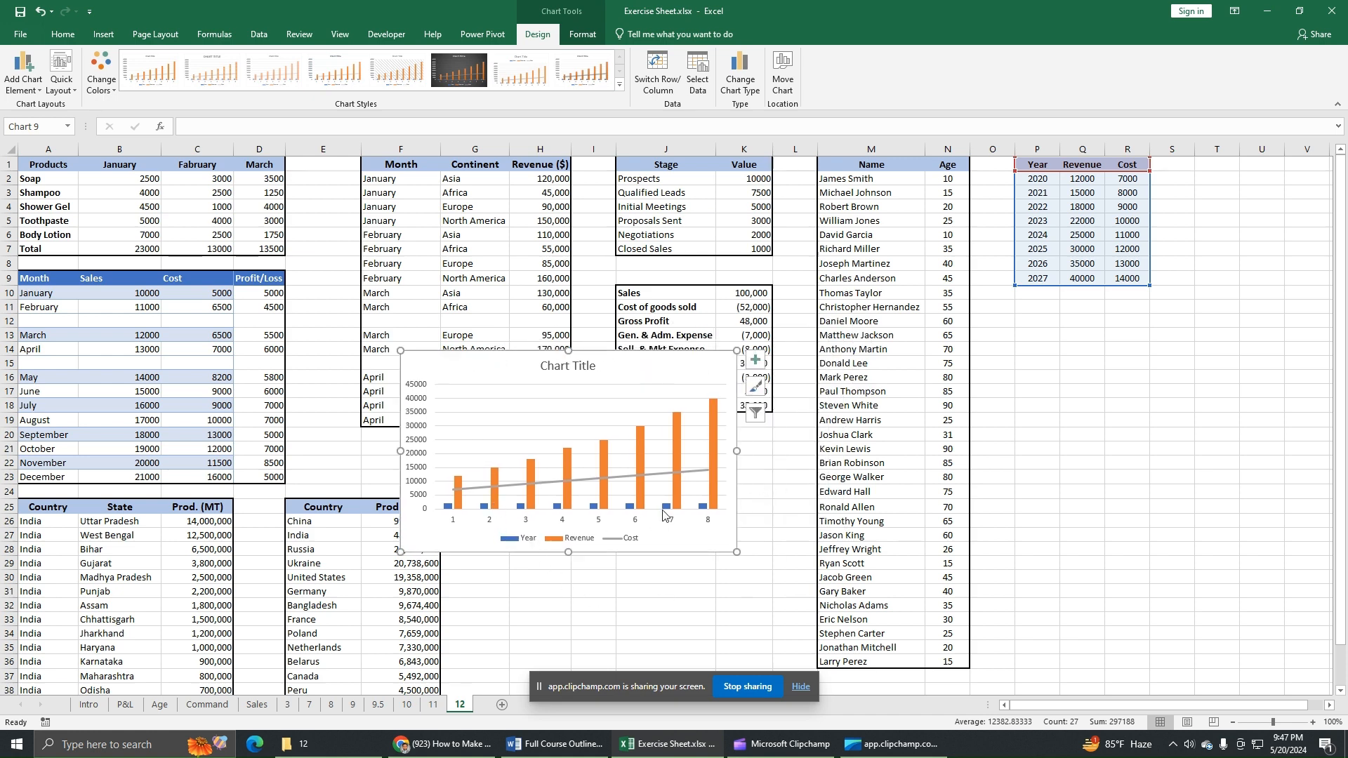
Set up a second combo chart from P1:R9 using the Clustered Column - Line on Secondary Axis preset.
left_click(1122, 398)
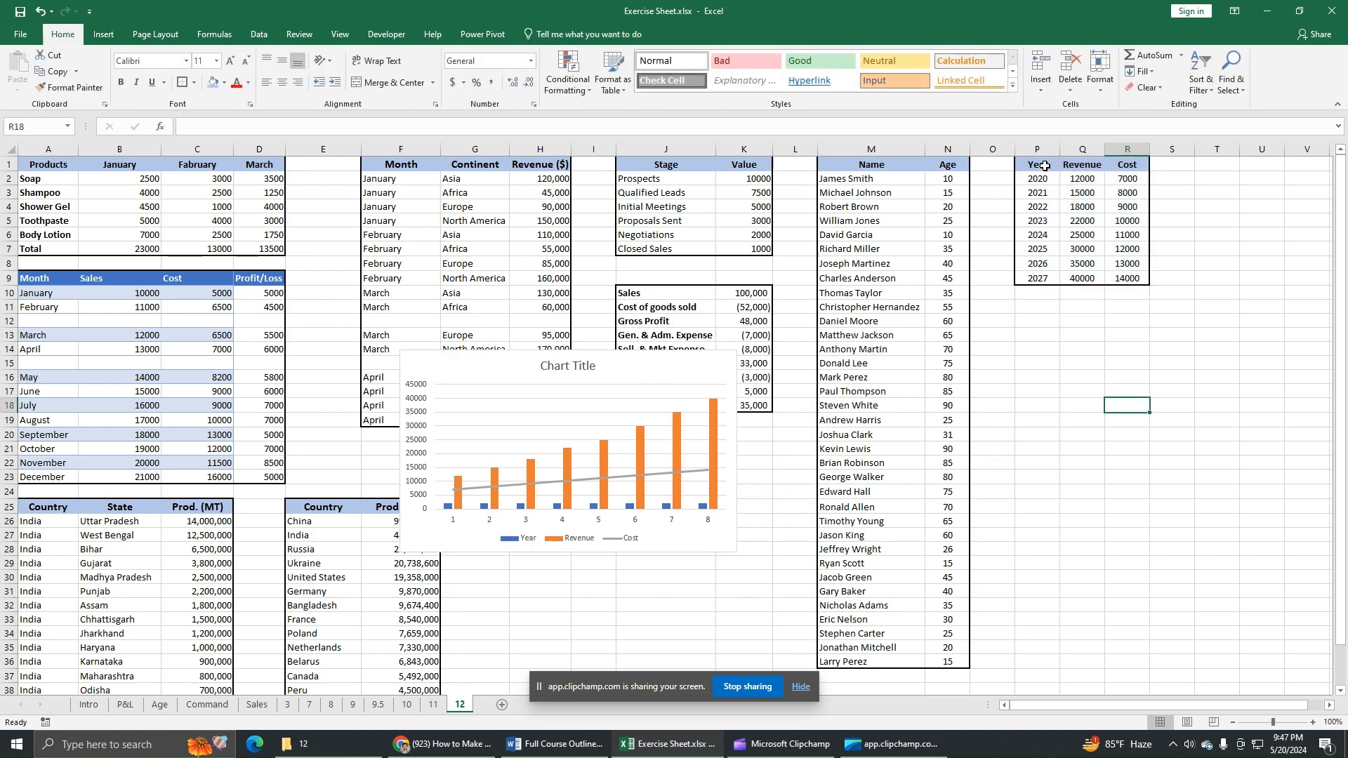
left_click_drag(1038, 167, 1137, 279)
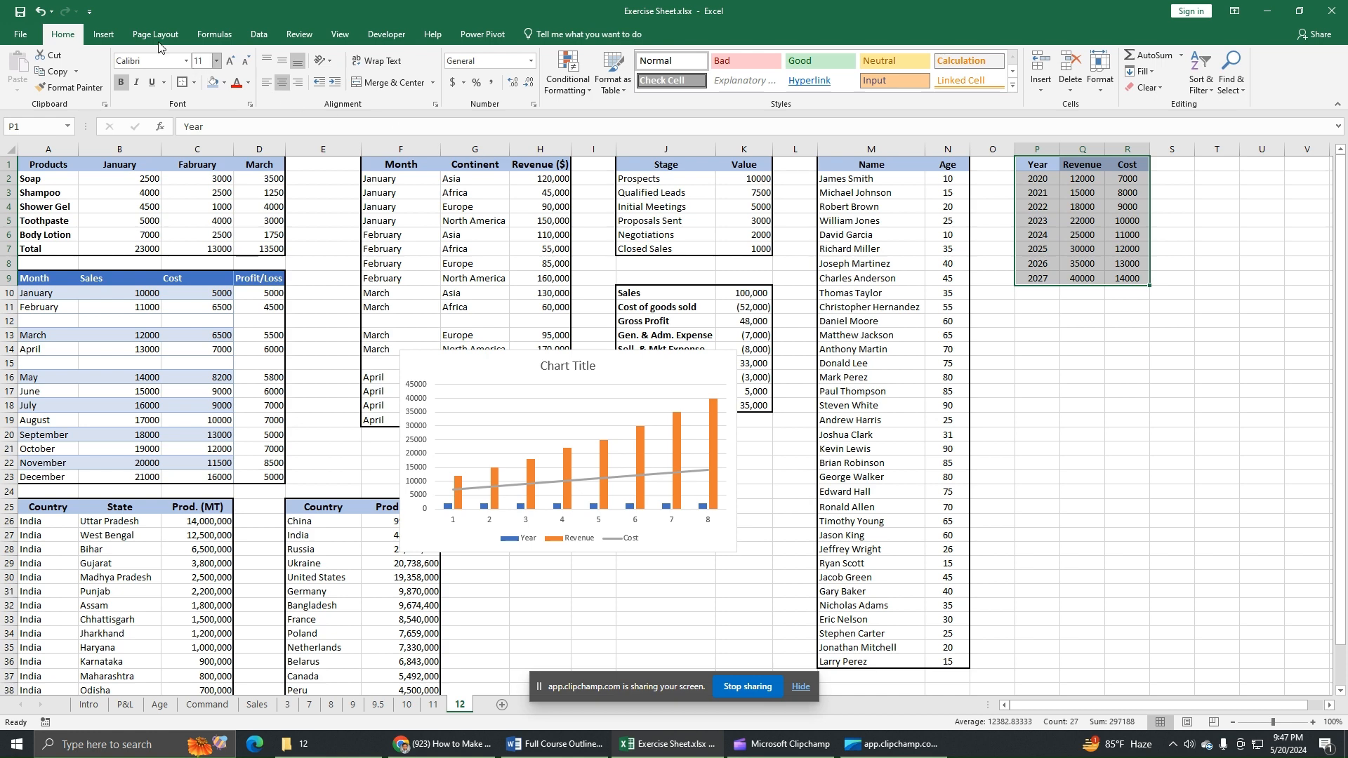
left_click(112, 41)
left_click(559, 70)
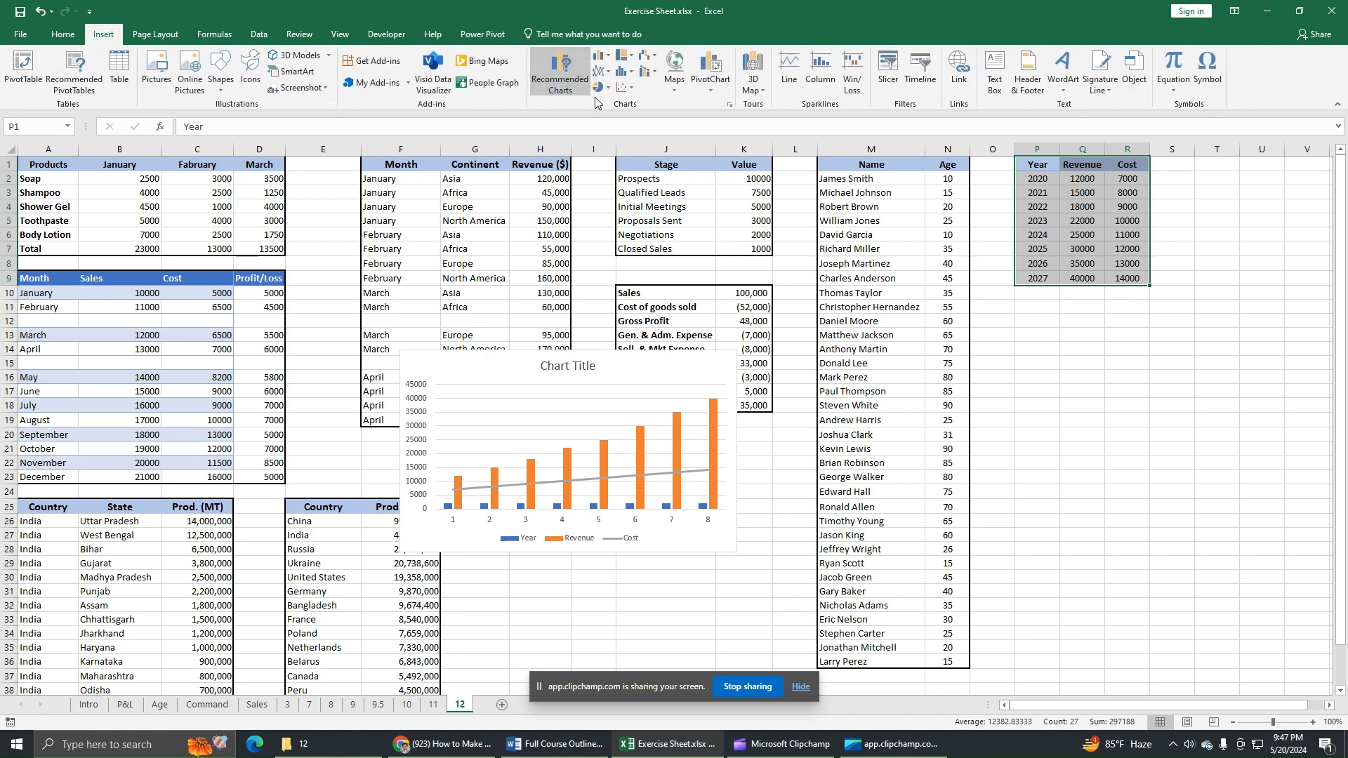
left_click(573, 189)
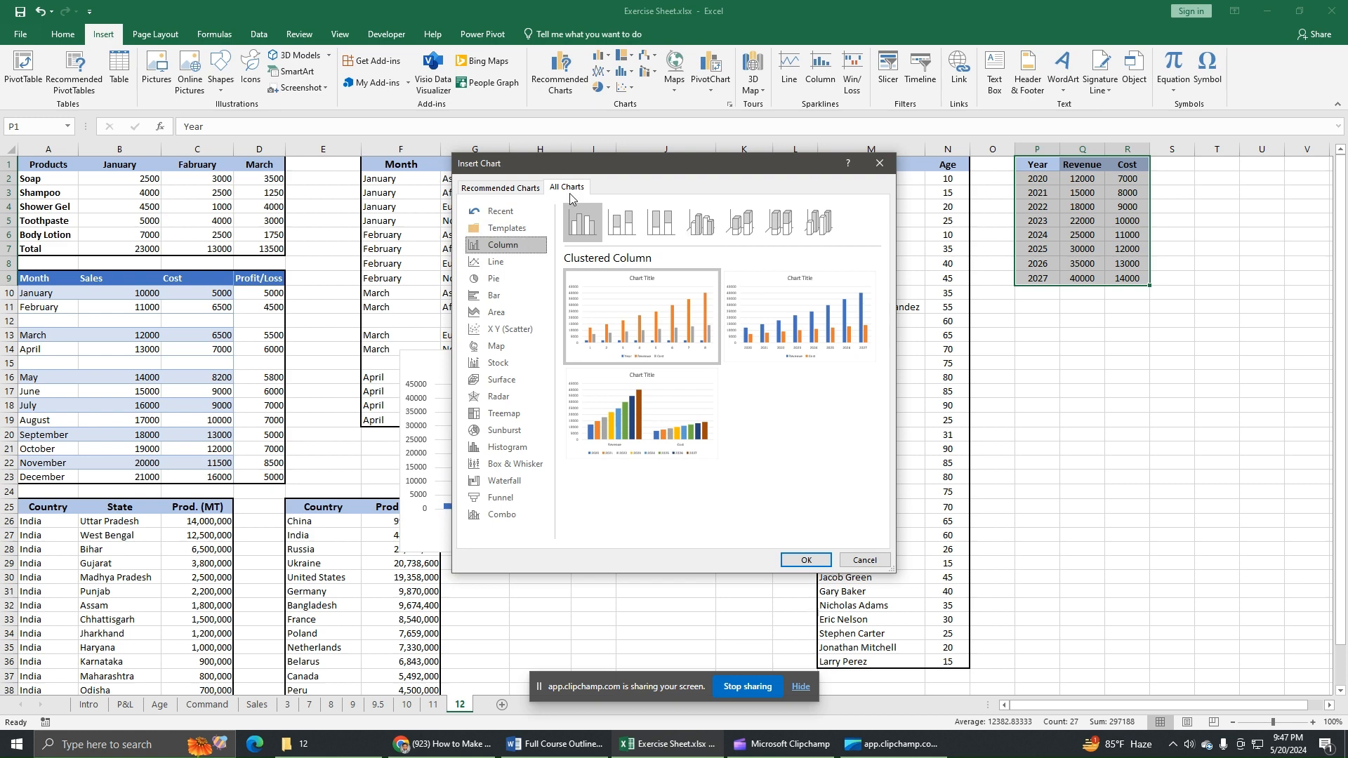
left_click(504, 516)
left_click(622, 223)
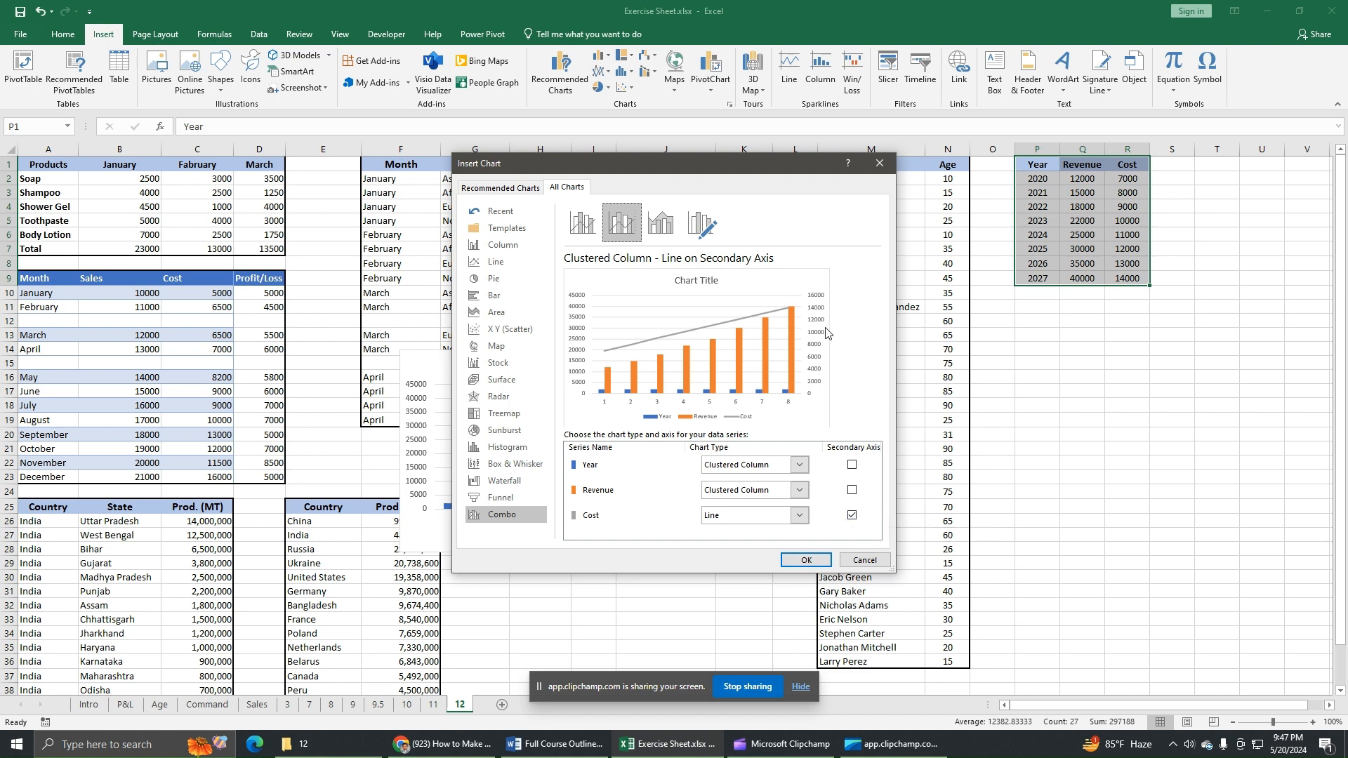
Try plotting Revenue instead of Cost on the secondary axis, and put Cost back on it.
left_click(852, 490)
left_click(852, 515)
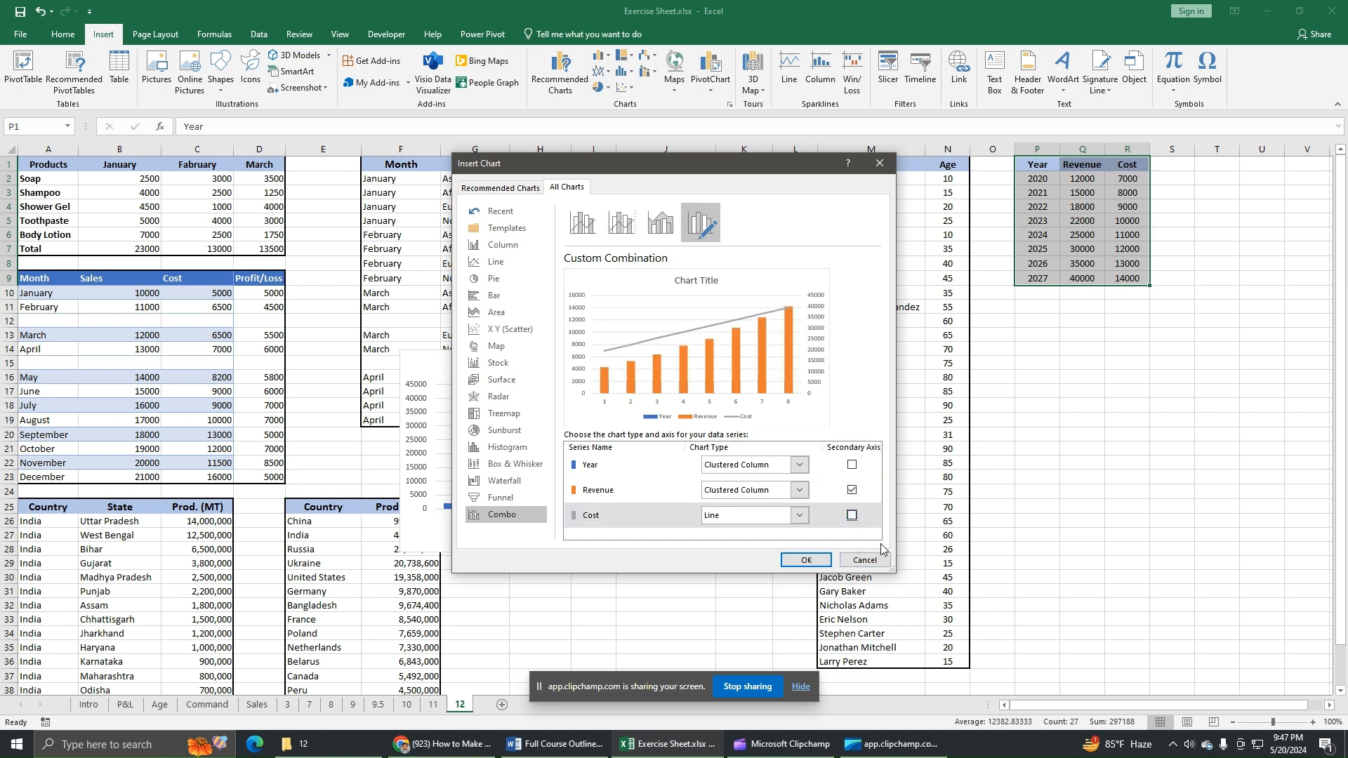
left_click(851, 490)
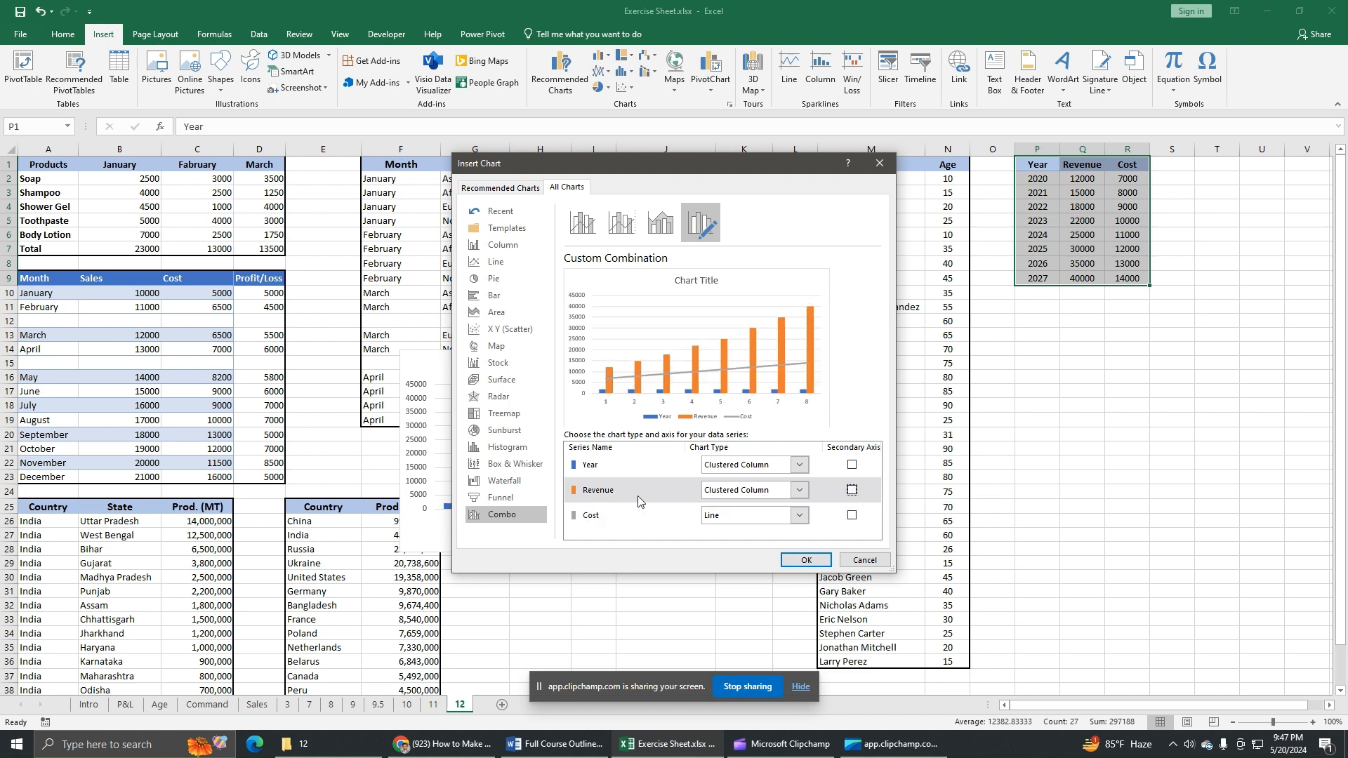
left_click(851, 516)
Insert the secondary-axis combo chart and place it below the Year, Revenue and Cost table.
left_click(803, 559)
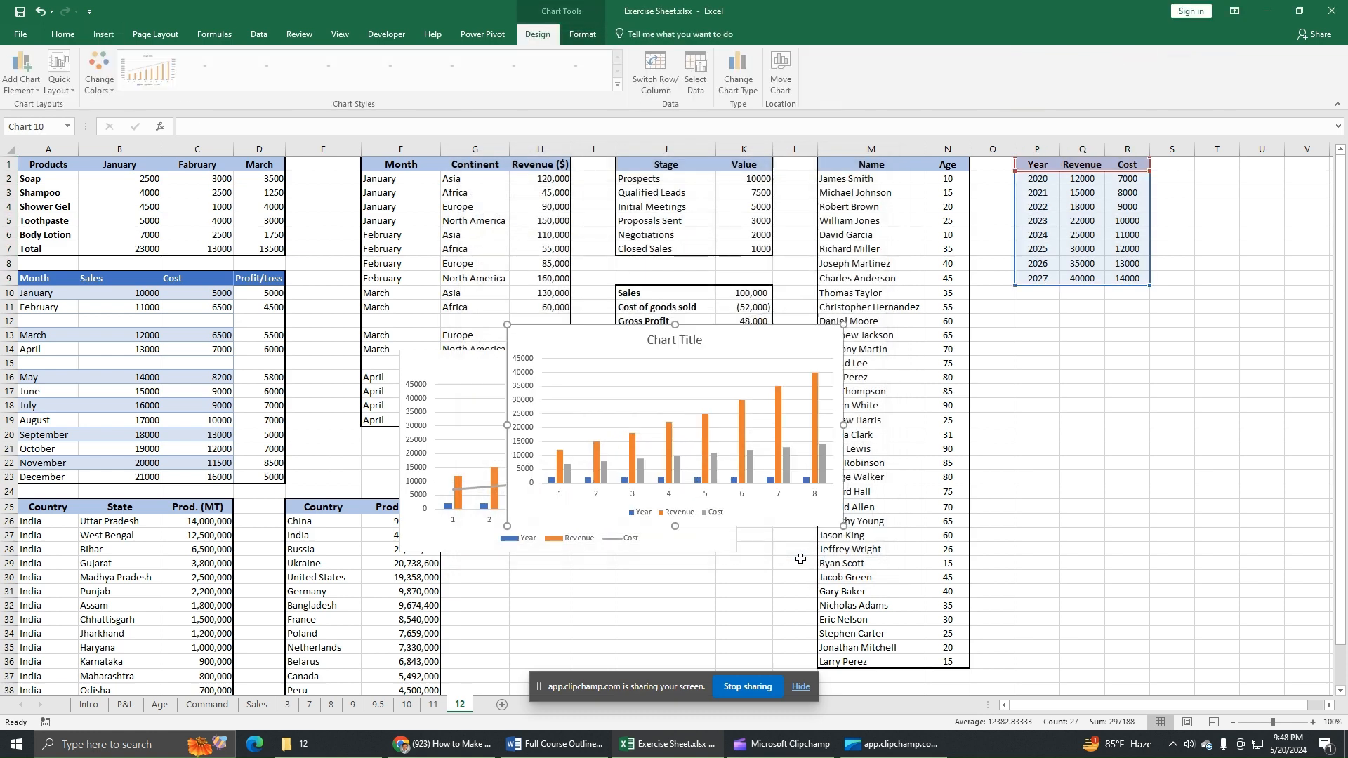
left_click_drag(744, 341, 1087, 355)
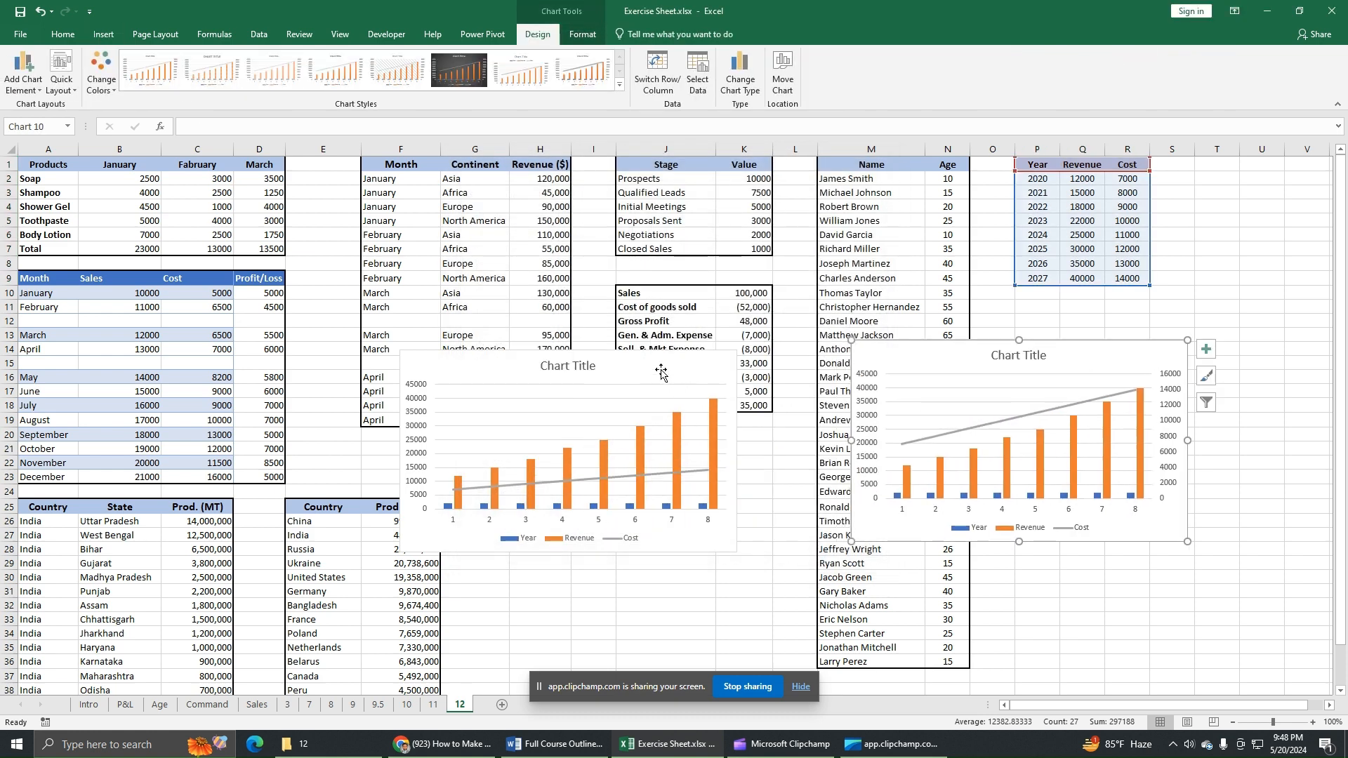
Enlarge the first combo chart to span about rows 7 to 31 and columns F to M.
left_click(562, 373)
left_click_drag(570, 349, 567, 242)
left_click_drag(568, 552, 575, 598)
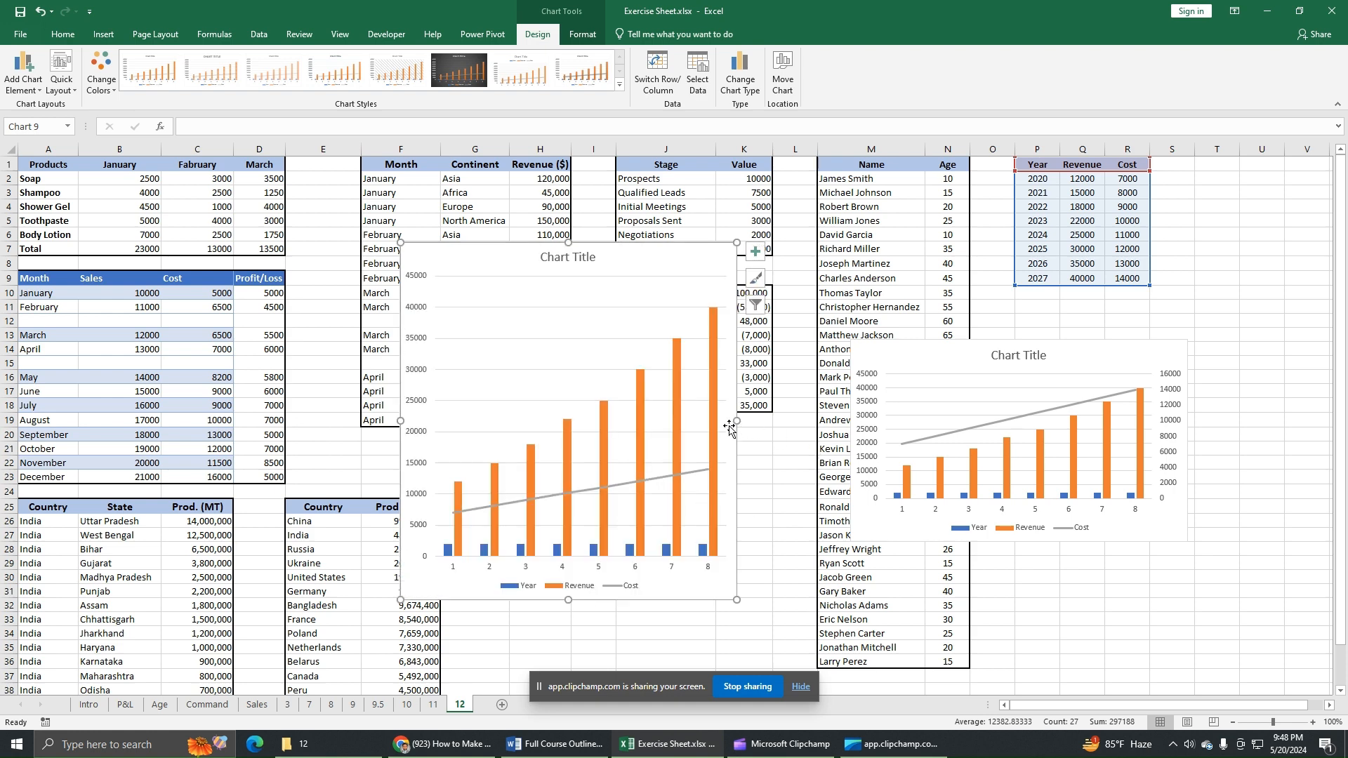
left_click_drag(736, 420, 827, 420)
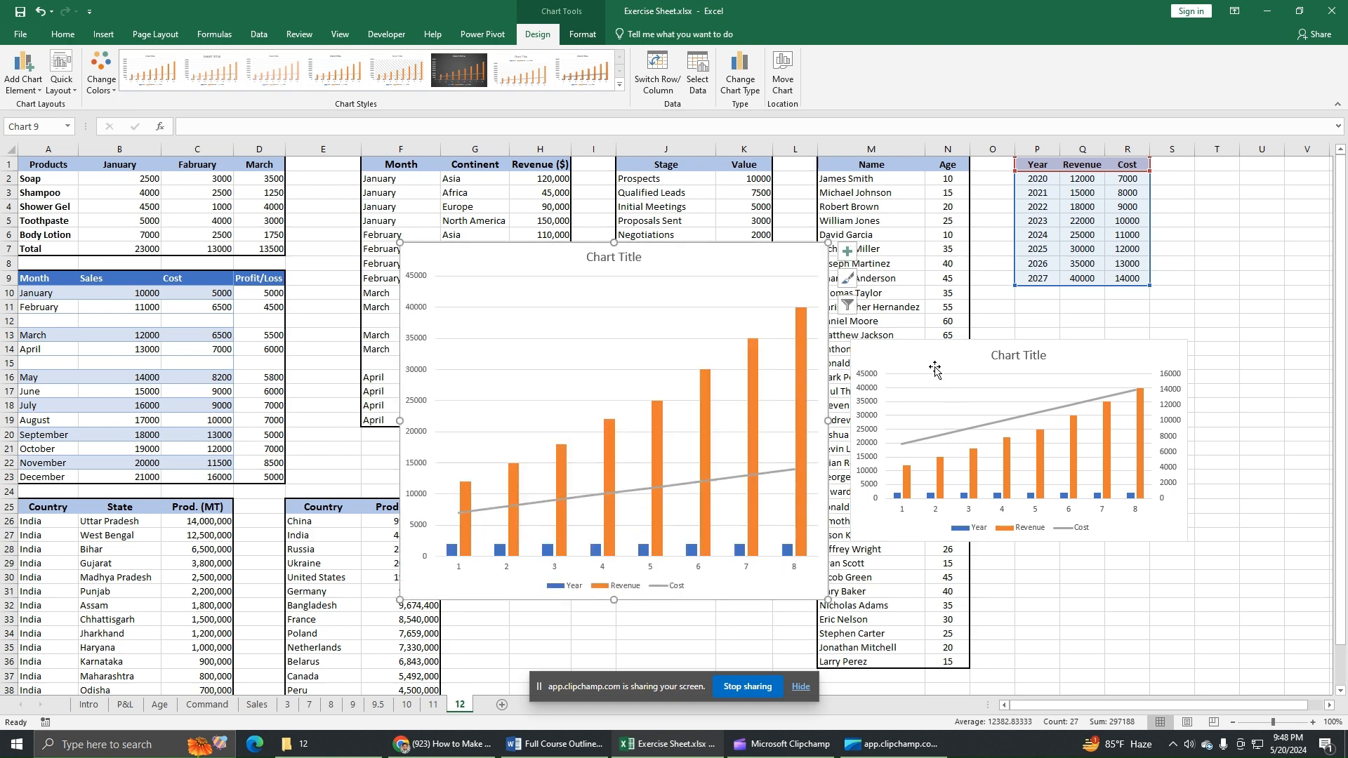
Move the secondary-axis chart next to the first chart and enlarge it to about the same size.
left_click_drag(936, 367, 916, 268)
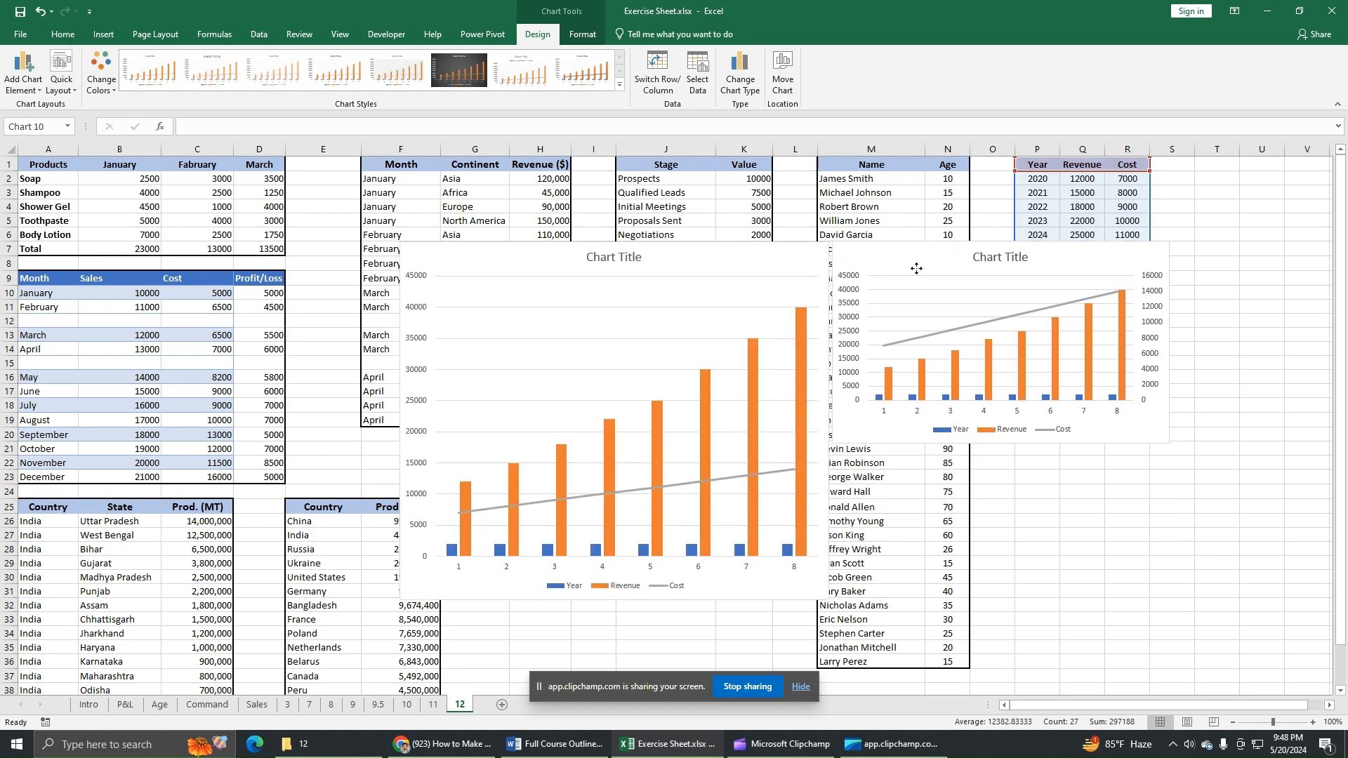
left_click_drag(1000, 443, 1022, 597)
left_click_drag(1169, 419, 1278, 419)
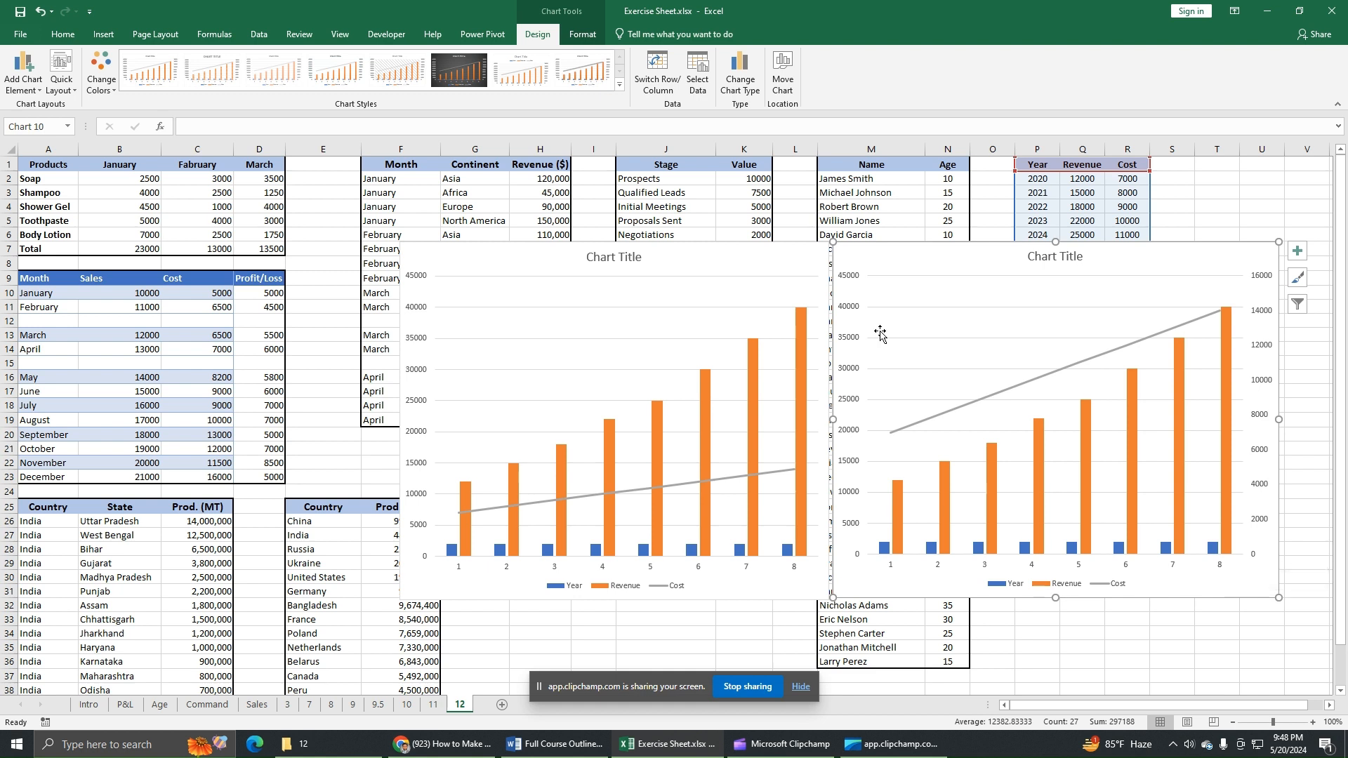
Move both charts down so their upper edges sit at about row 10, clear of the Year table.
left_click_drag(985, 257, 989, 305)
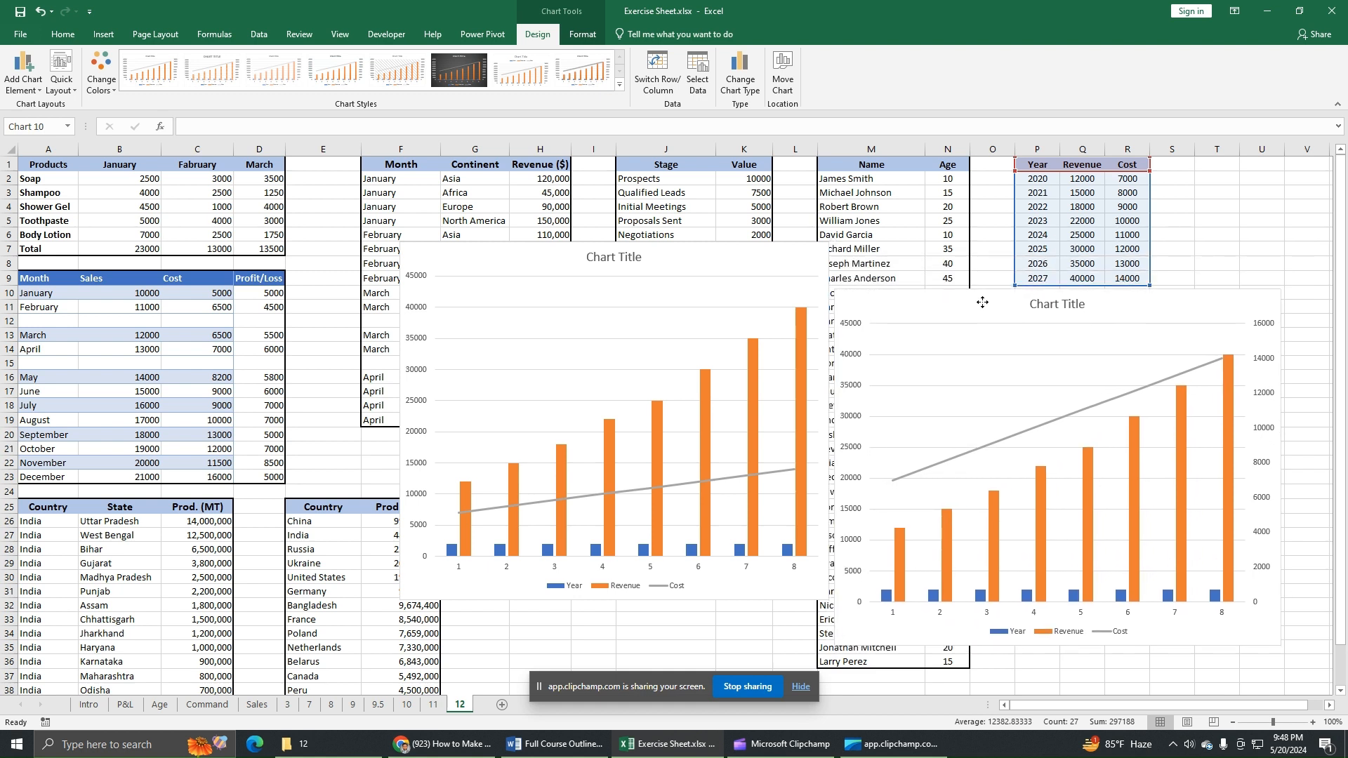
left_click_drag(725, 261, 731, 310)
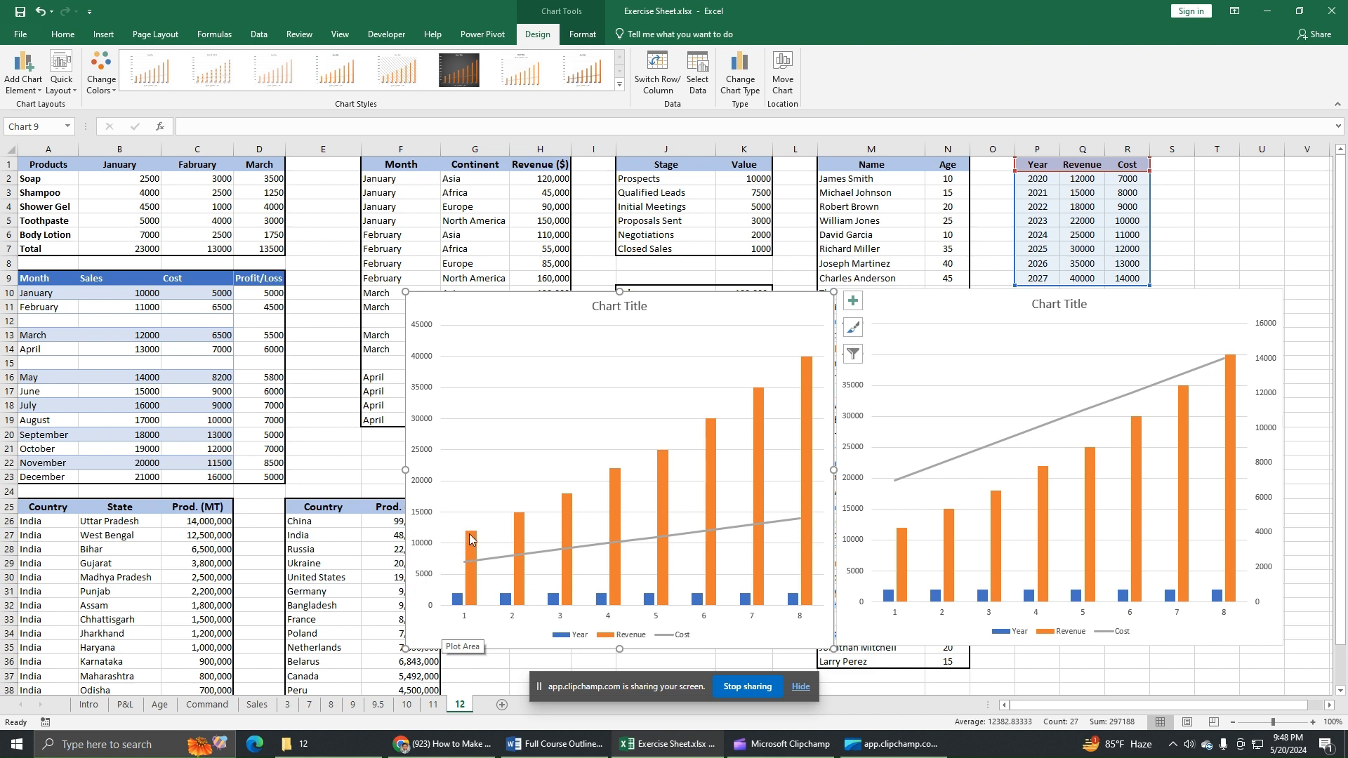
Compare how the Revenue columns and the Cost line are plotted in the two combo charts.
mouse_move(473, 546)
left_click(946, 312)
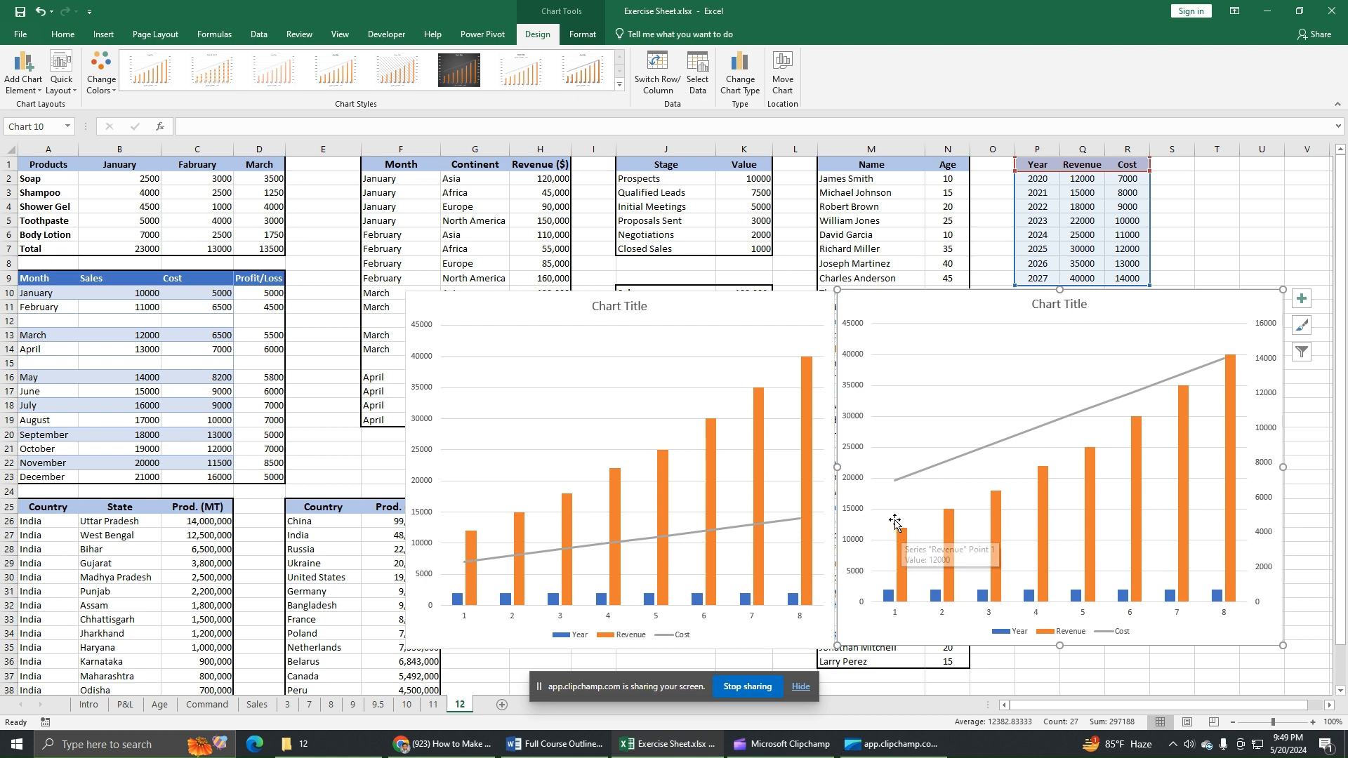
mouse_move(894, 481)
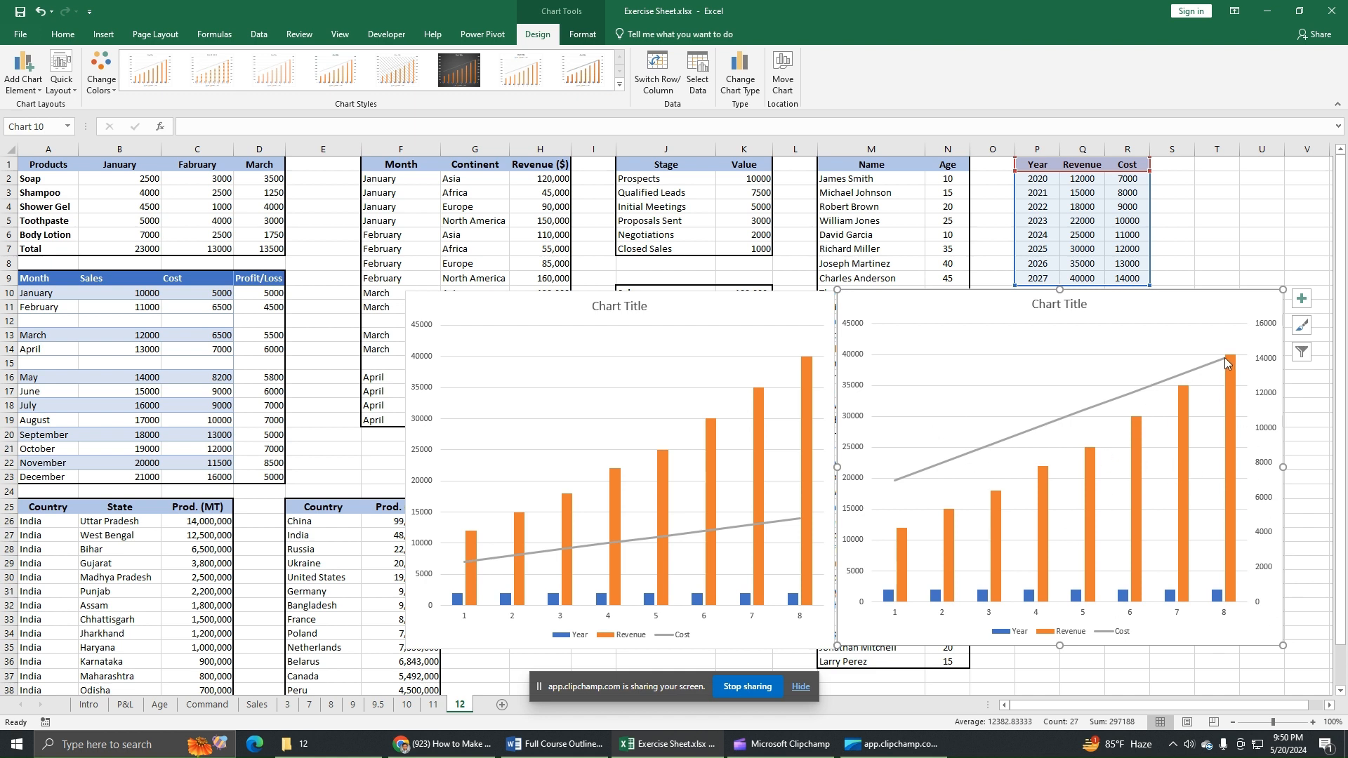
mouse_move(1229, 368)
Move the secondary-axis chart up and shrink it to span about rows 7 to 28, separated from the first chart.
left_click_drag(985, 306, 1005, 228)
left_click_drag(845, 195, 880, 211)
mouse_move(1085, 211)
left_mouse_down()
mouse_move(1089, 253)
mouse_move(1086, 233)
left_mouse_up()
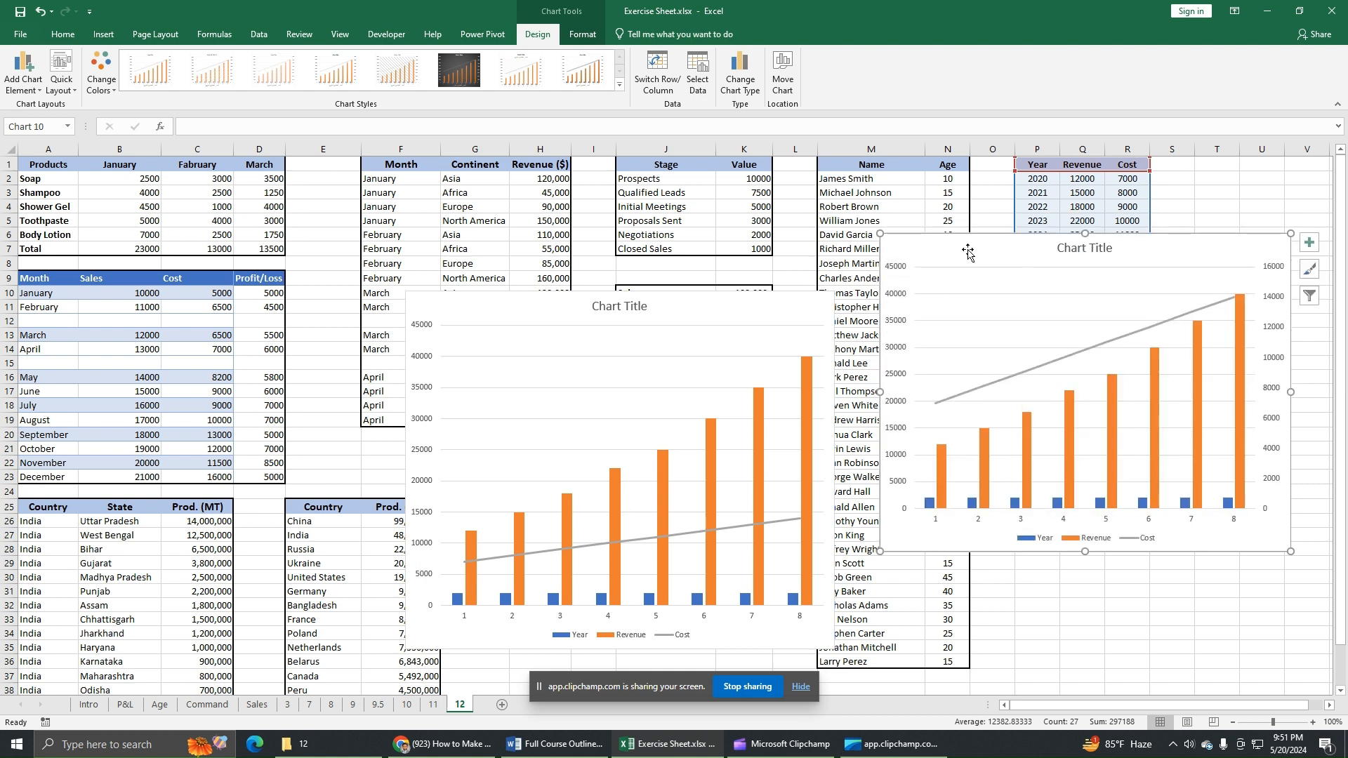
Delete the secondary-axis chart and move the remaining combo chart up so its upper edge sits at about row 5.
key("Delete")
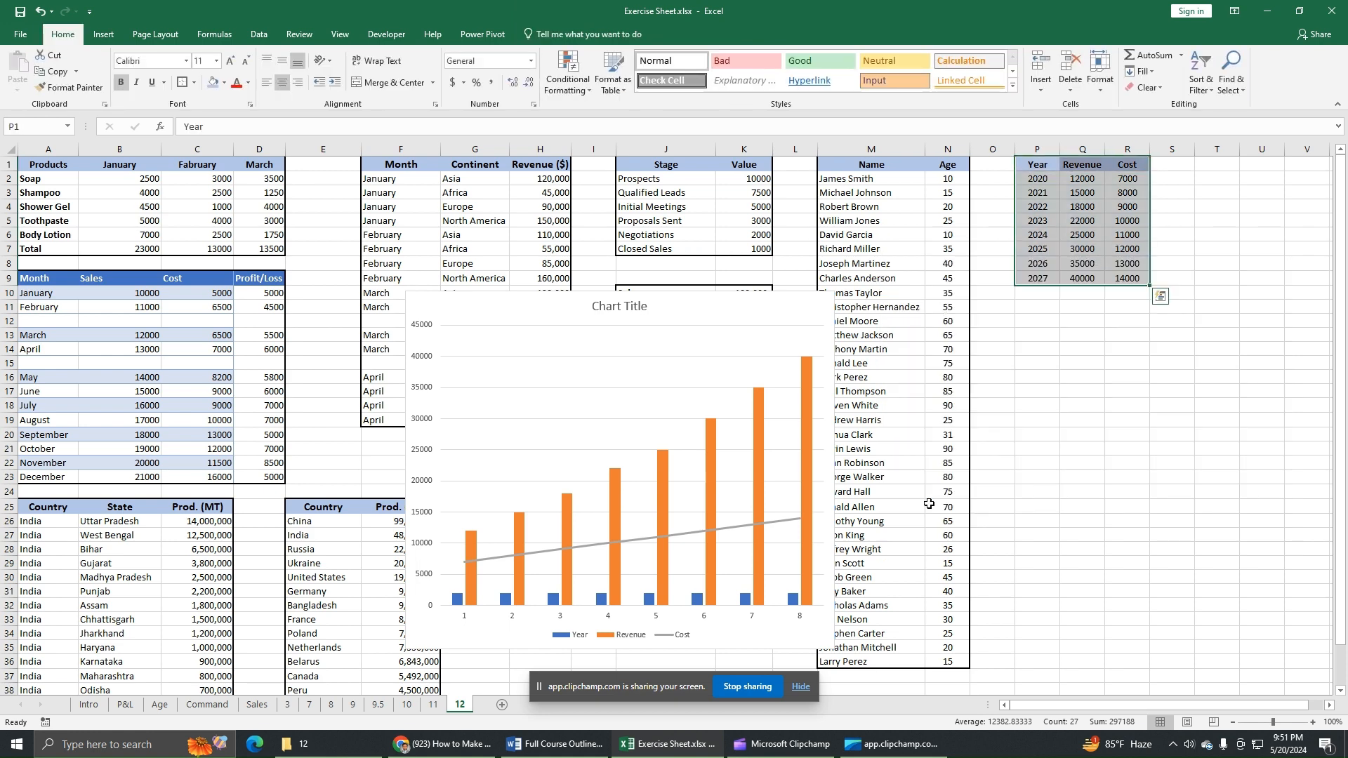
left_click(711, 316)
left_click_drag(711, 317, 781, 241)
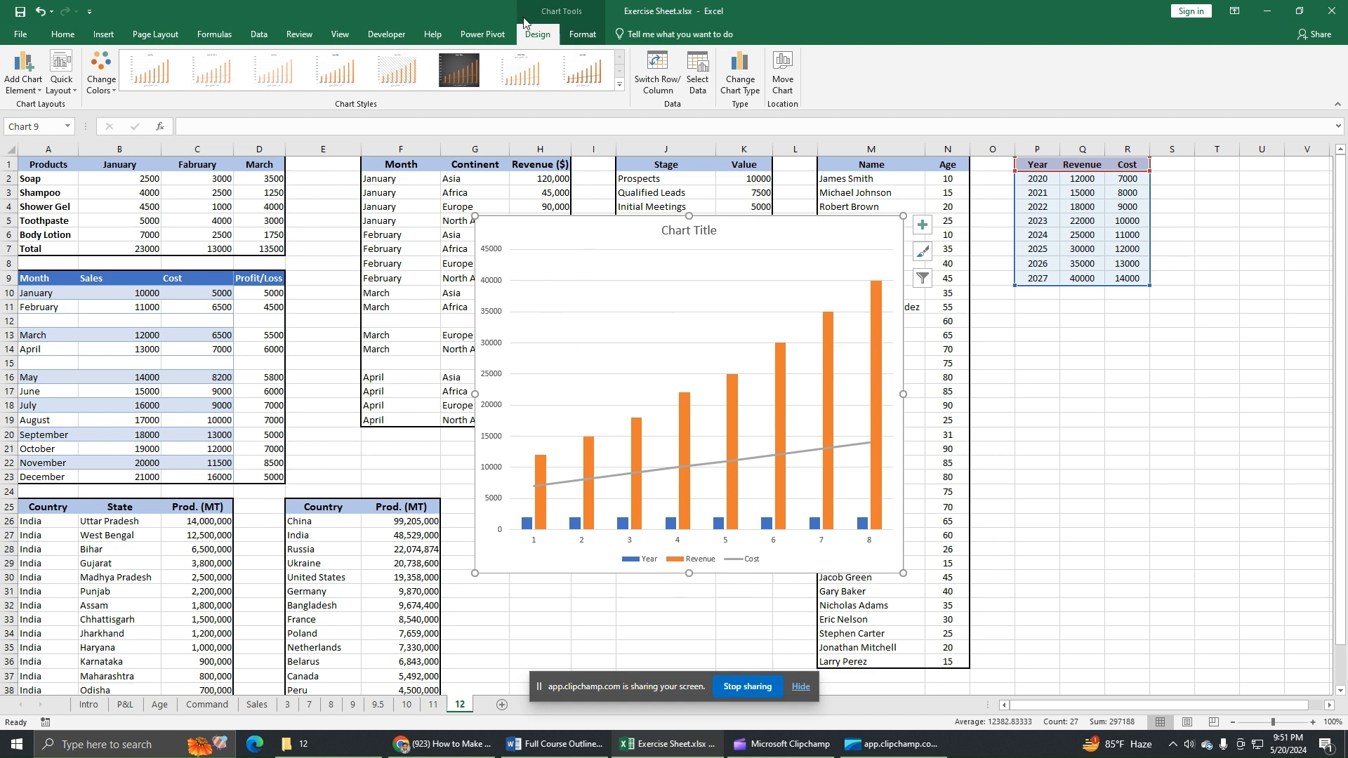
Exclude the Year series from the combo chart and use the years in P2:P9 as its horizontal axis labels.
left_click(697, 77)
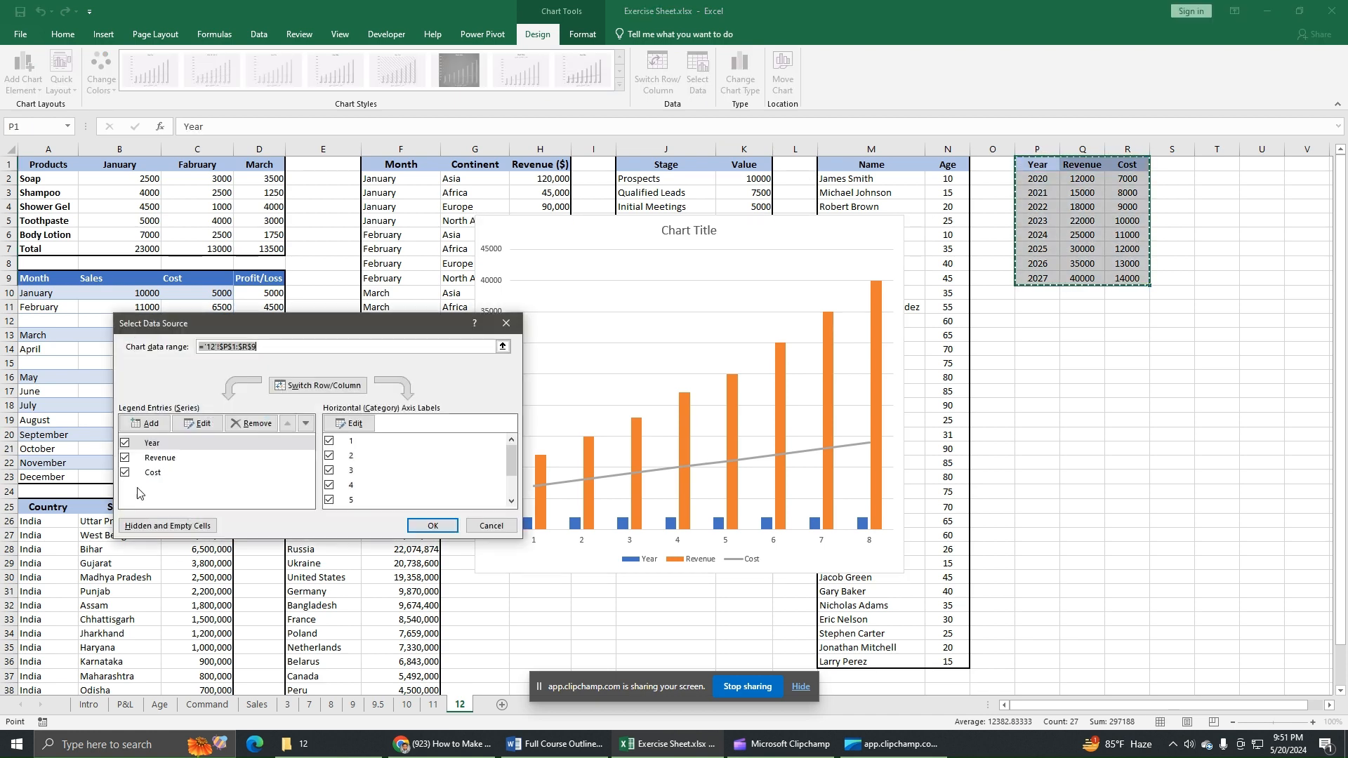
left_click(125, 449)
left_click(125, 444)
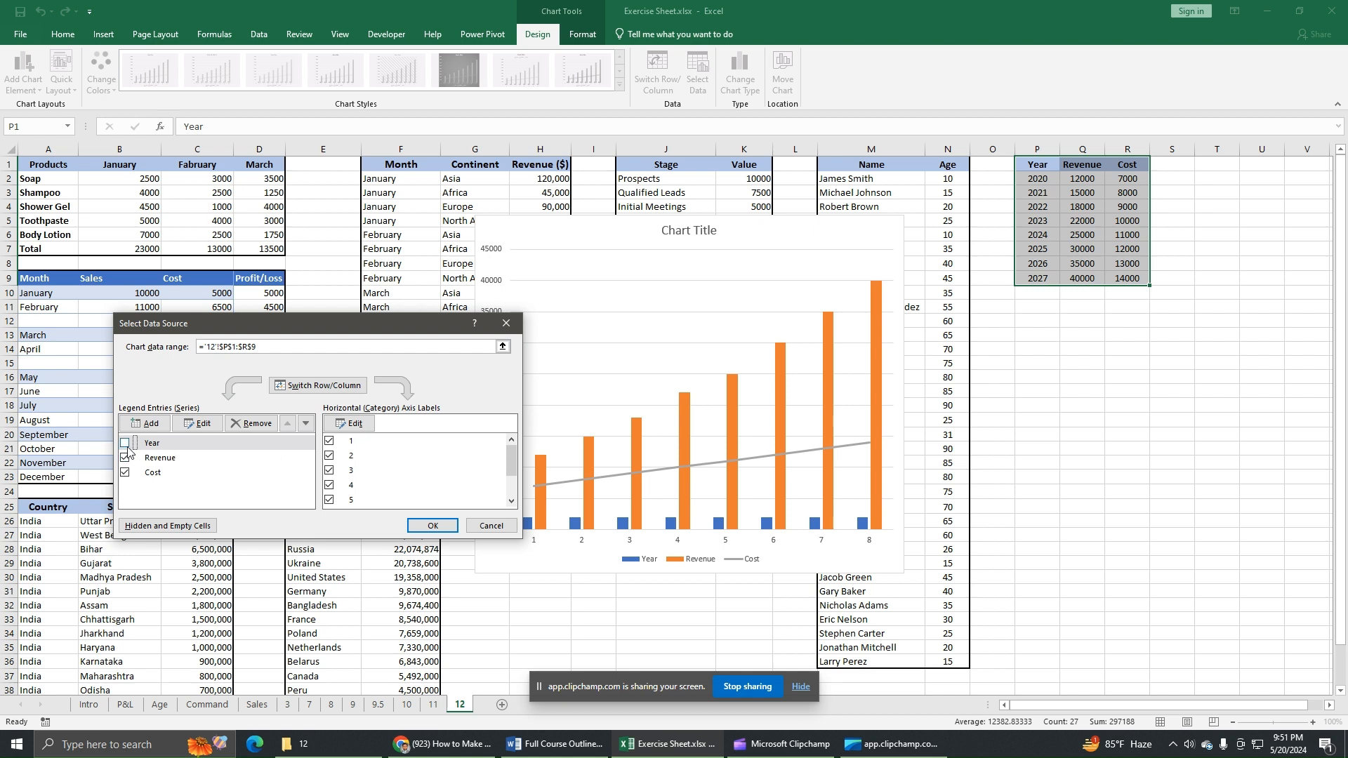
left_click(355, 424)
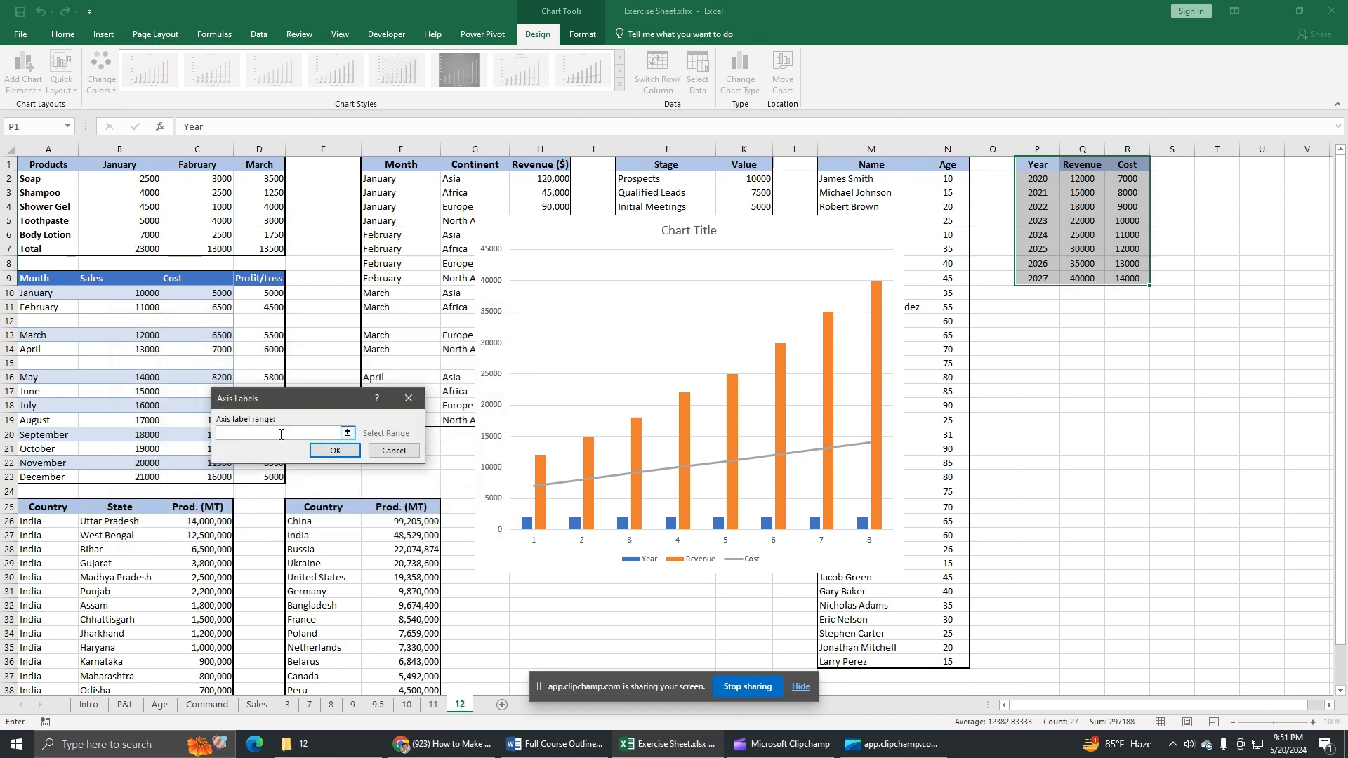
left_click_drag(1039, 181, 1042, 274)
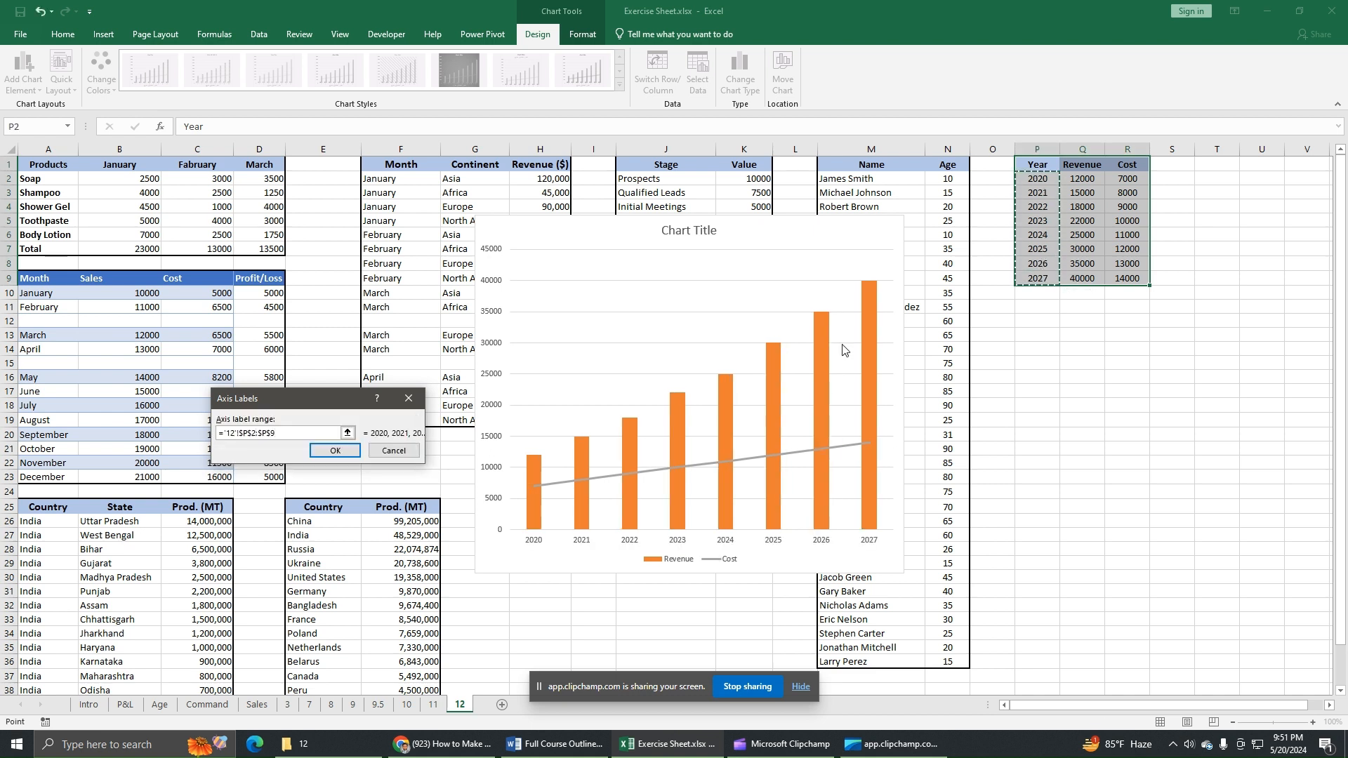
left_click(333, 453)
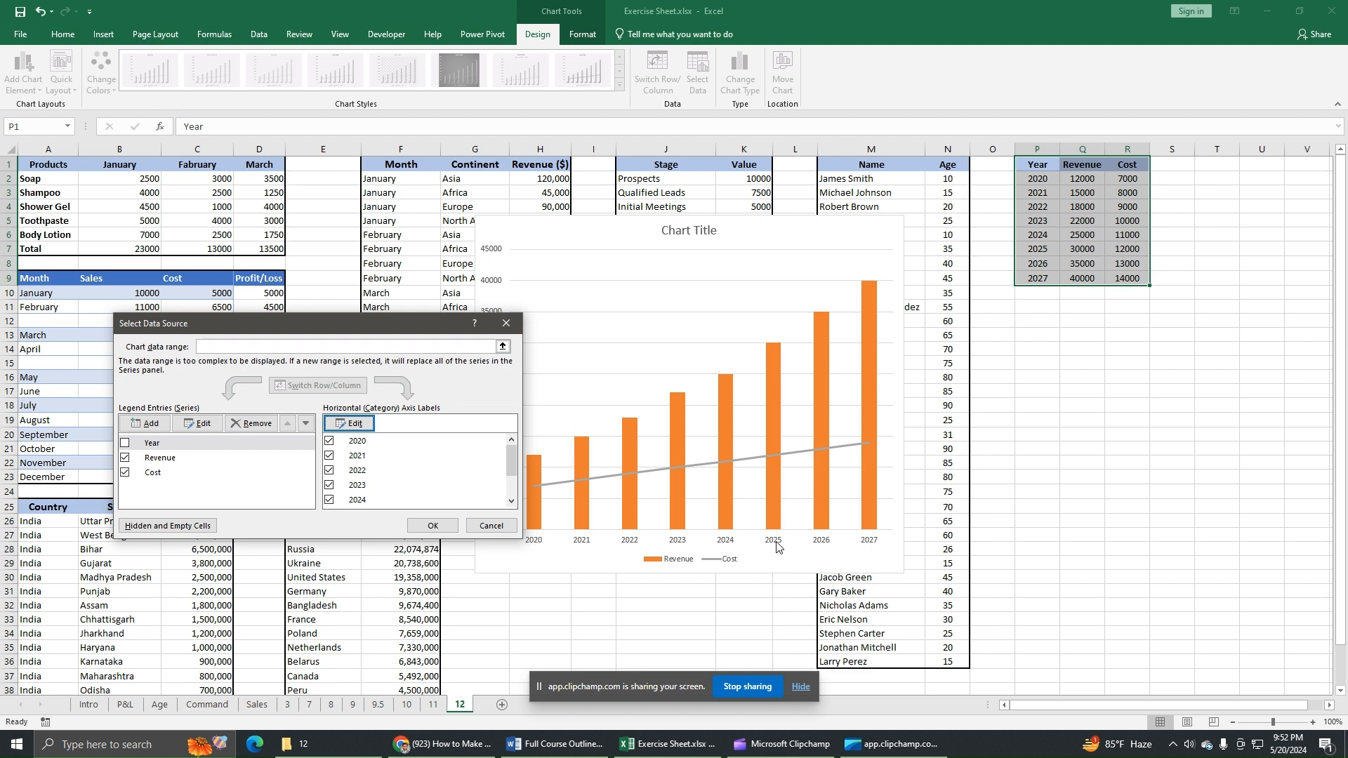
Include the Year series in the chart again, then undo the applied data source change.
left_click(126, 446)
left_click(445, 528)
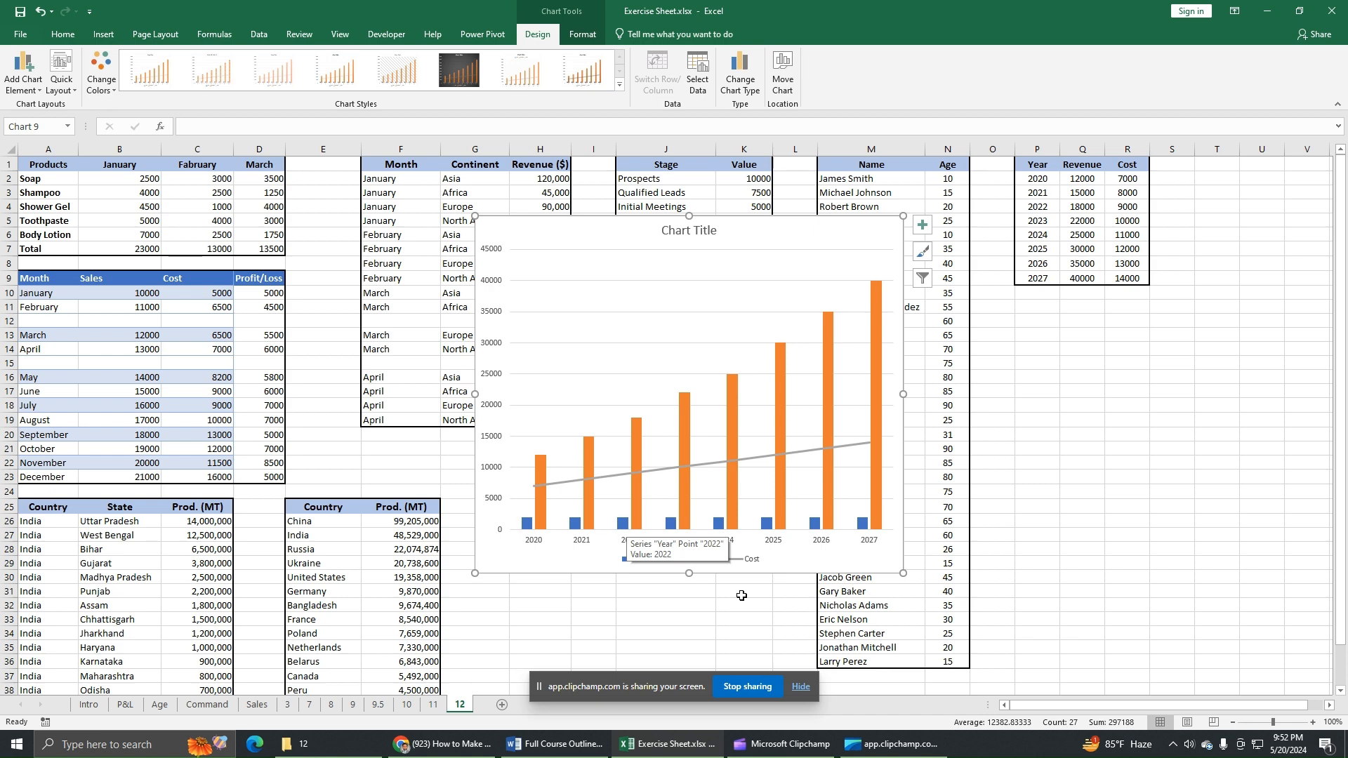
left_click(40, 11)
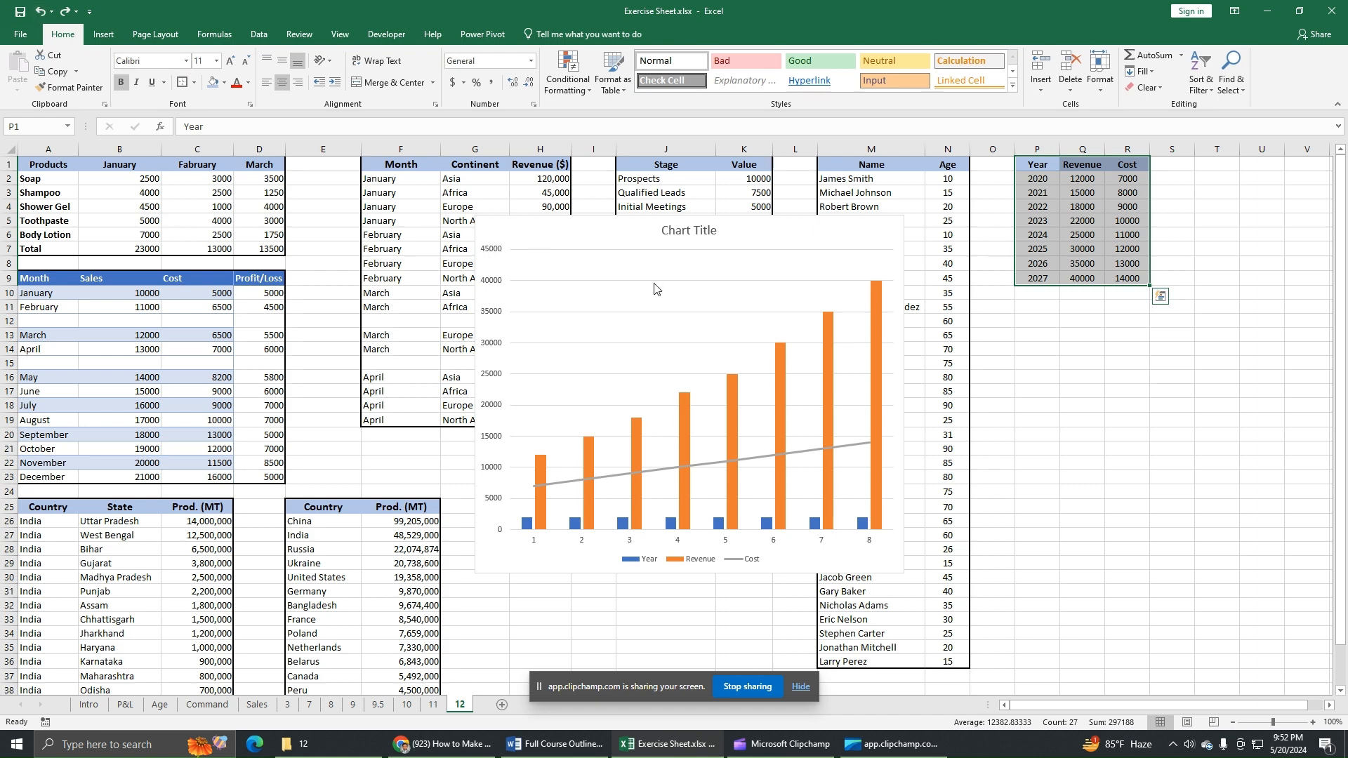
left_click(1162, 365)
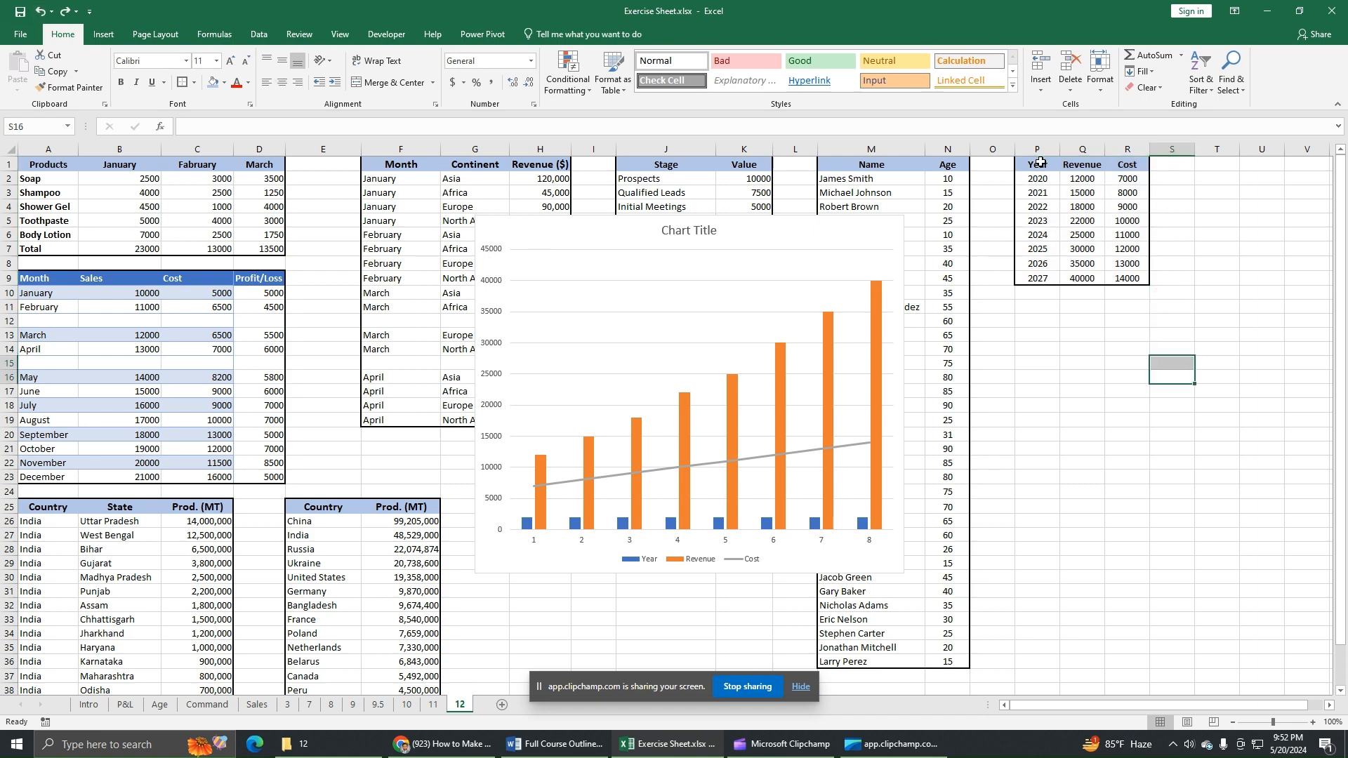
Edit the combo chart's data source to leave out the Year series and take the horizontal axis labels from P2:P9.
left_click(768, 229)
left_click(538, 34)
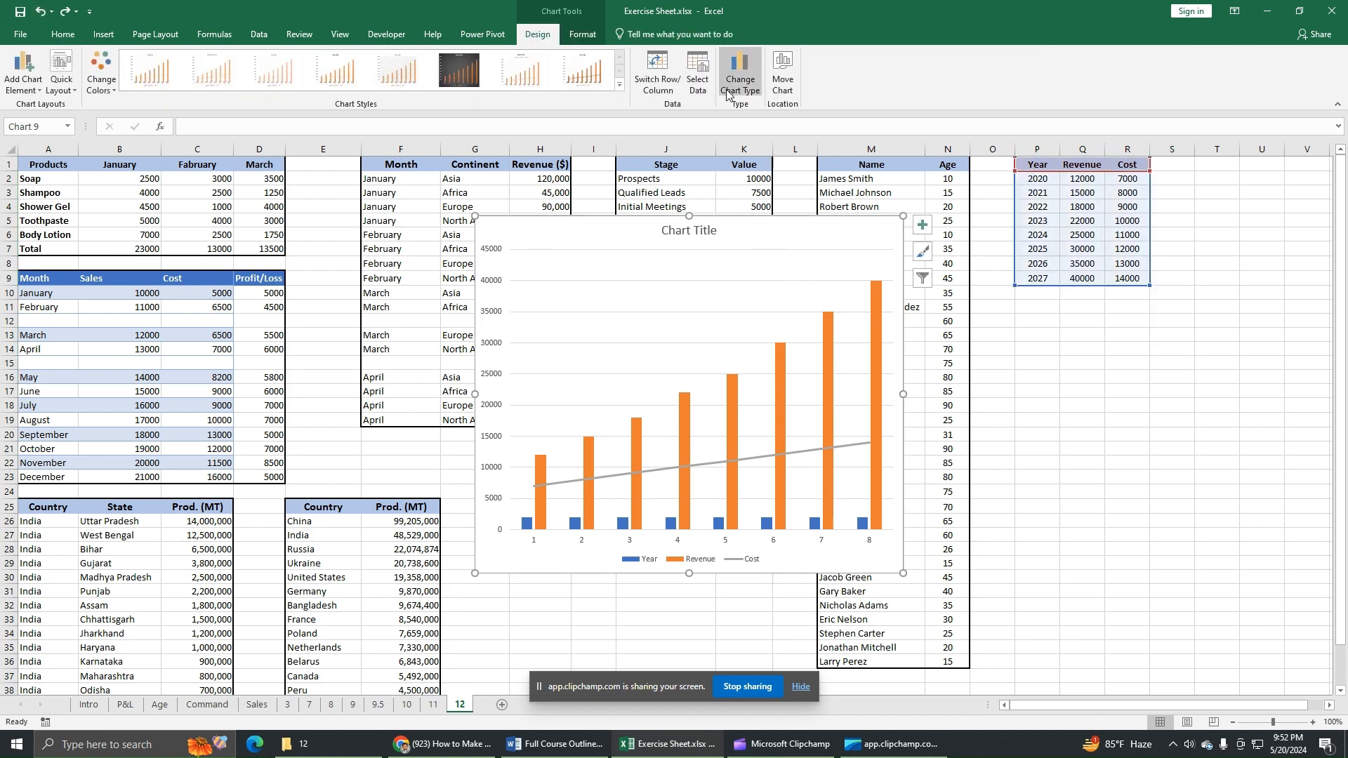
left_click(698, 70)
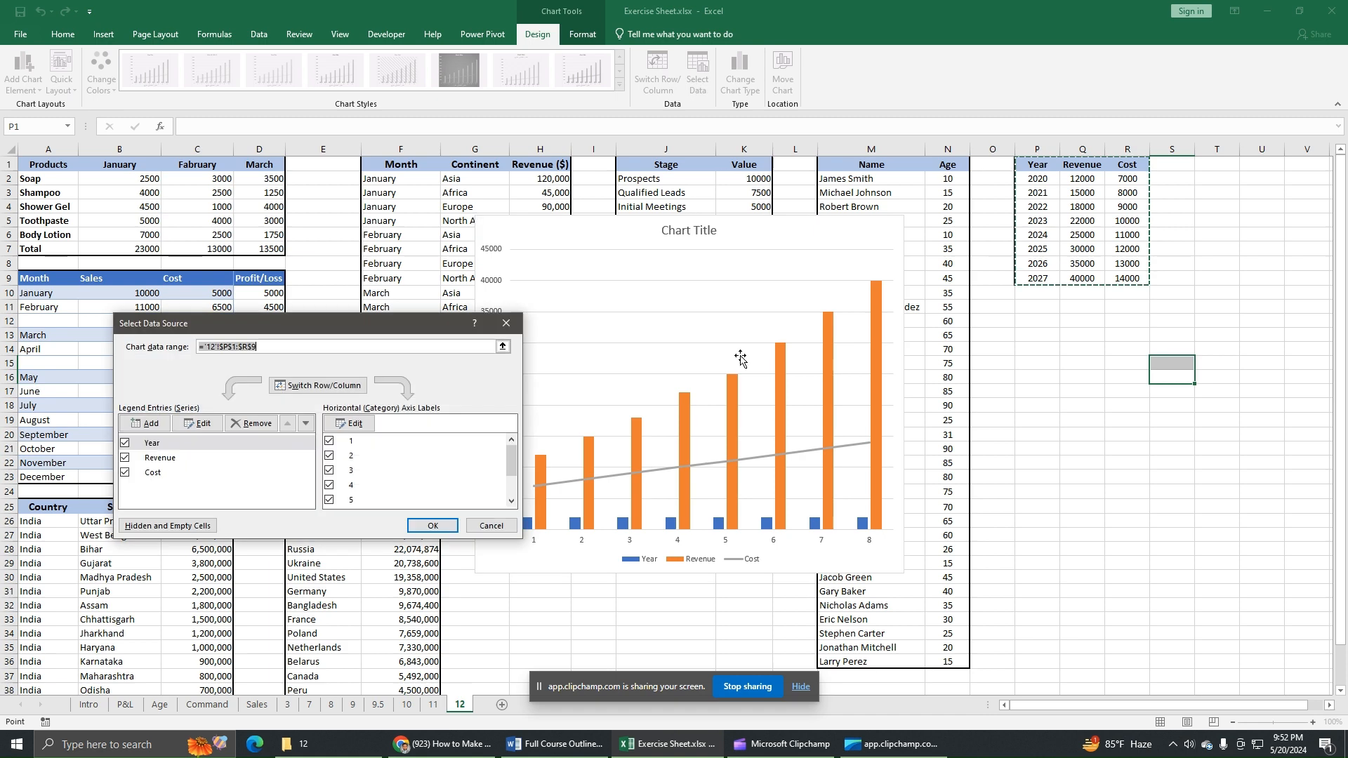
left_click(125, 443)
left_click(354, 423)
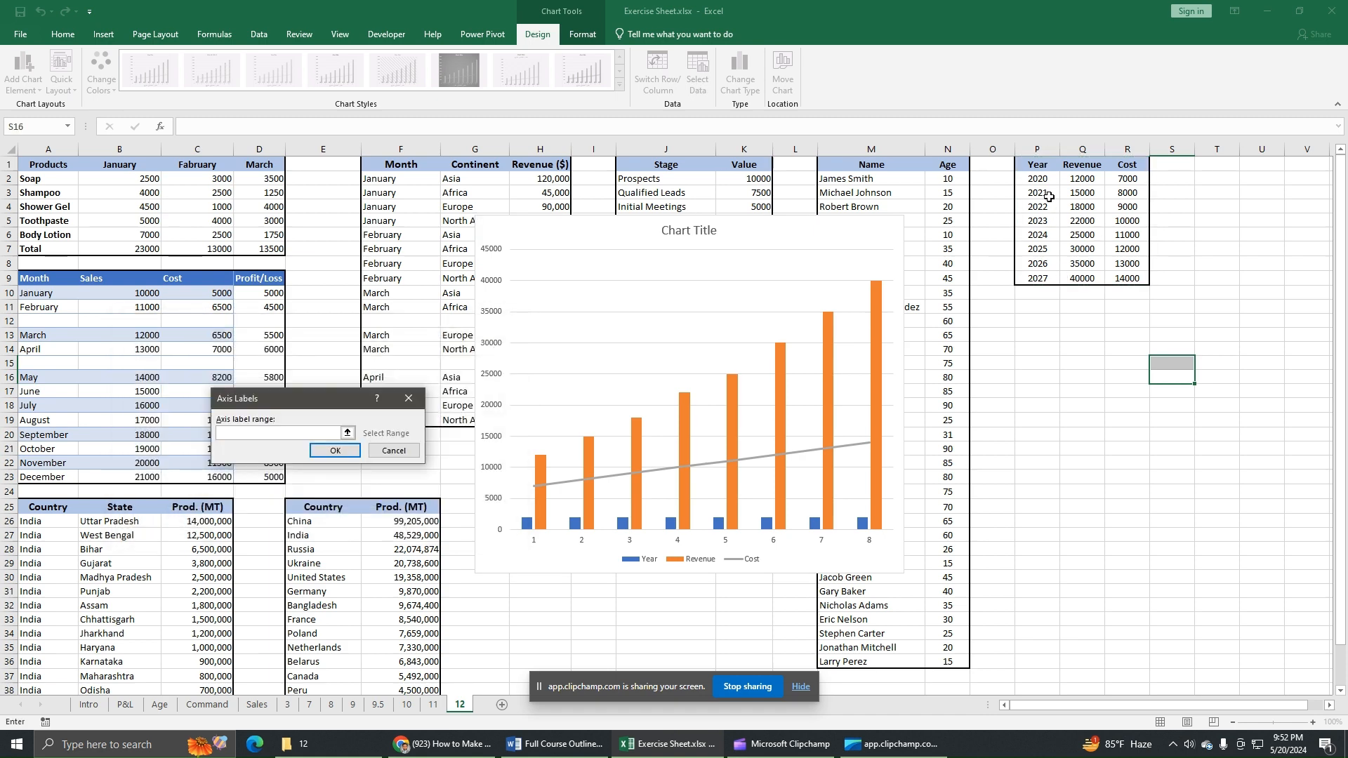
left_click_drag(1039, 180, 1046, 279)
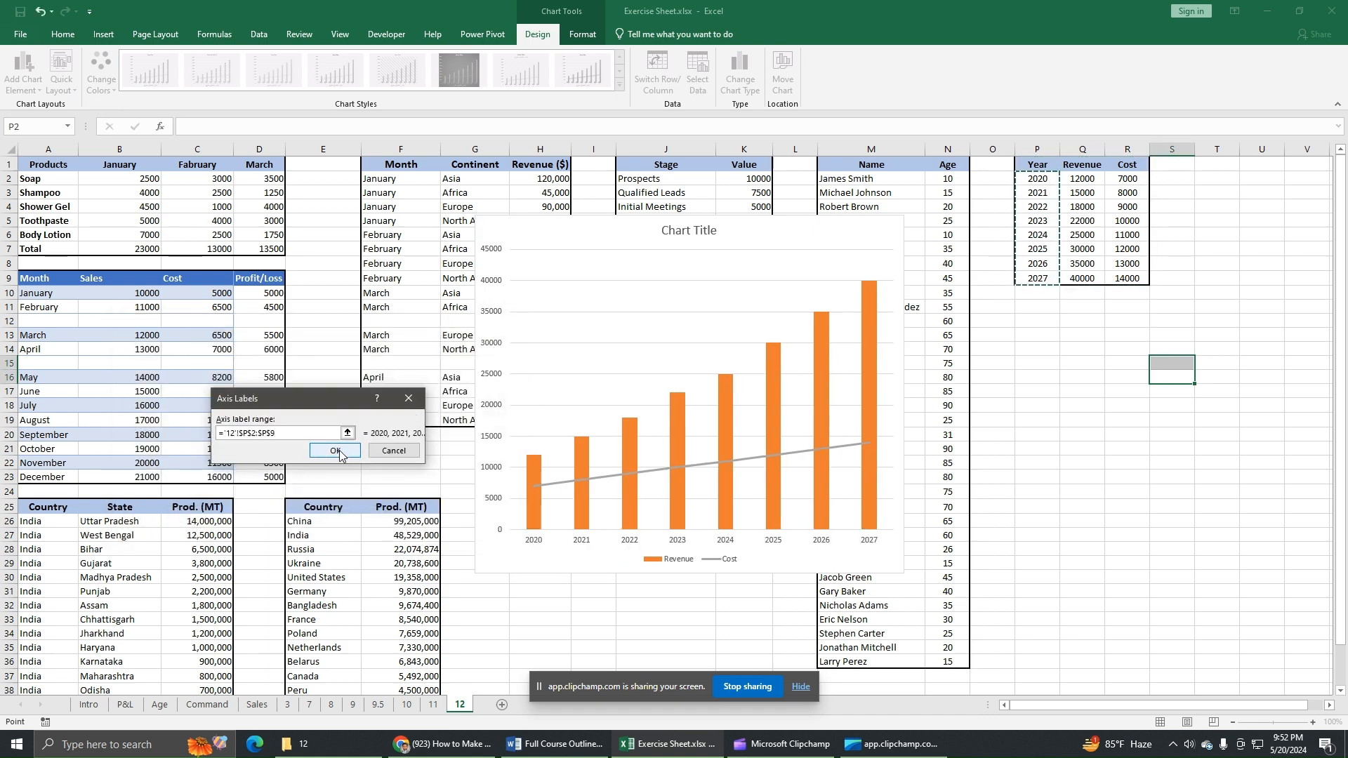
left_click(393, 453)
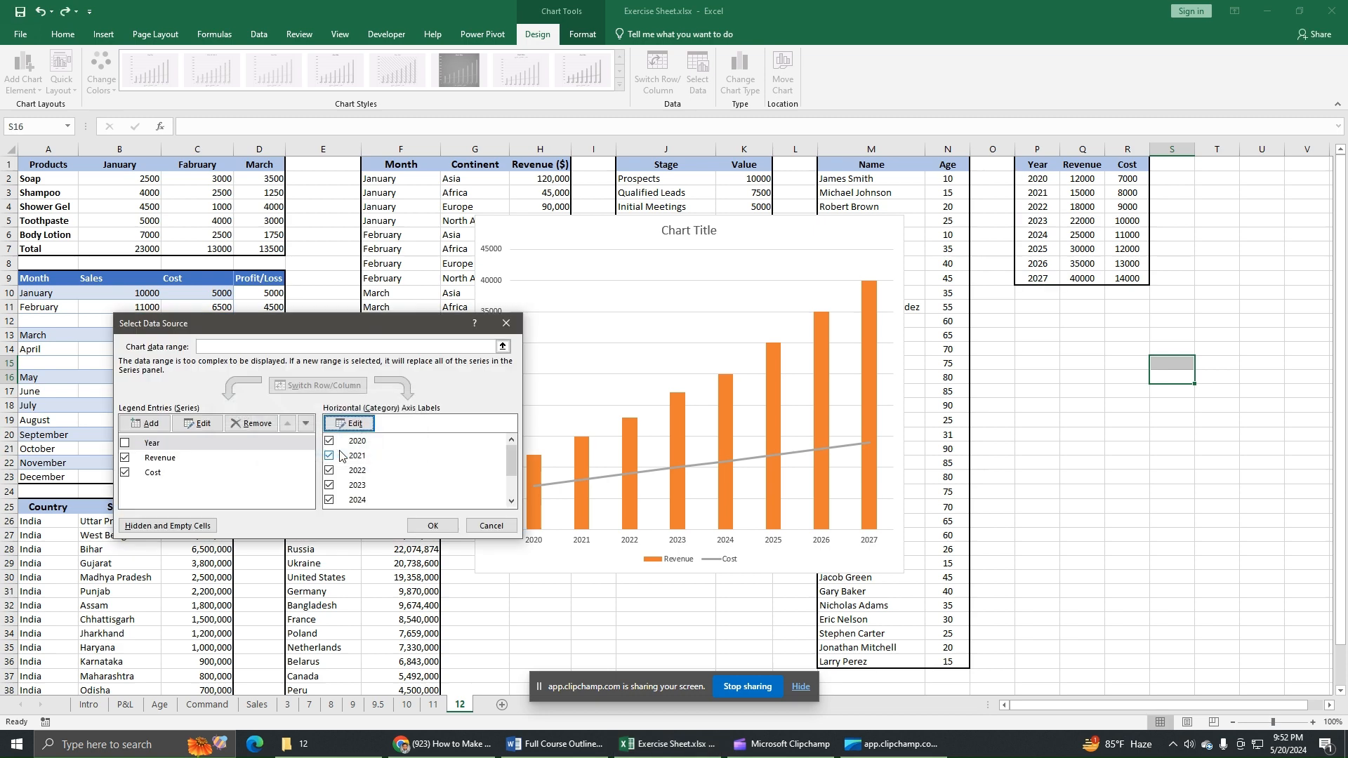
left_click(431, 526)
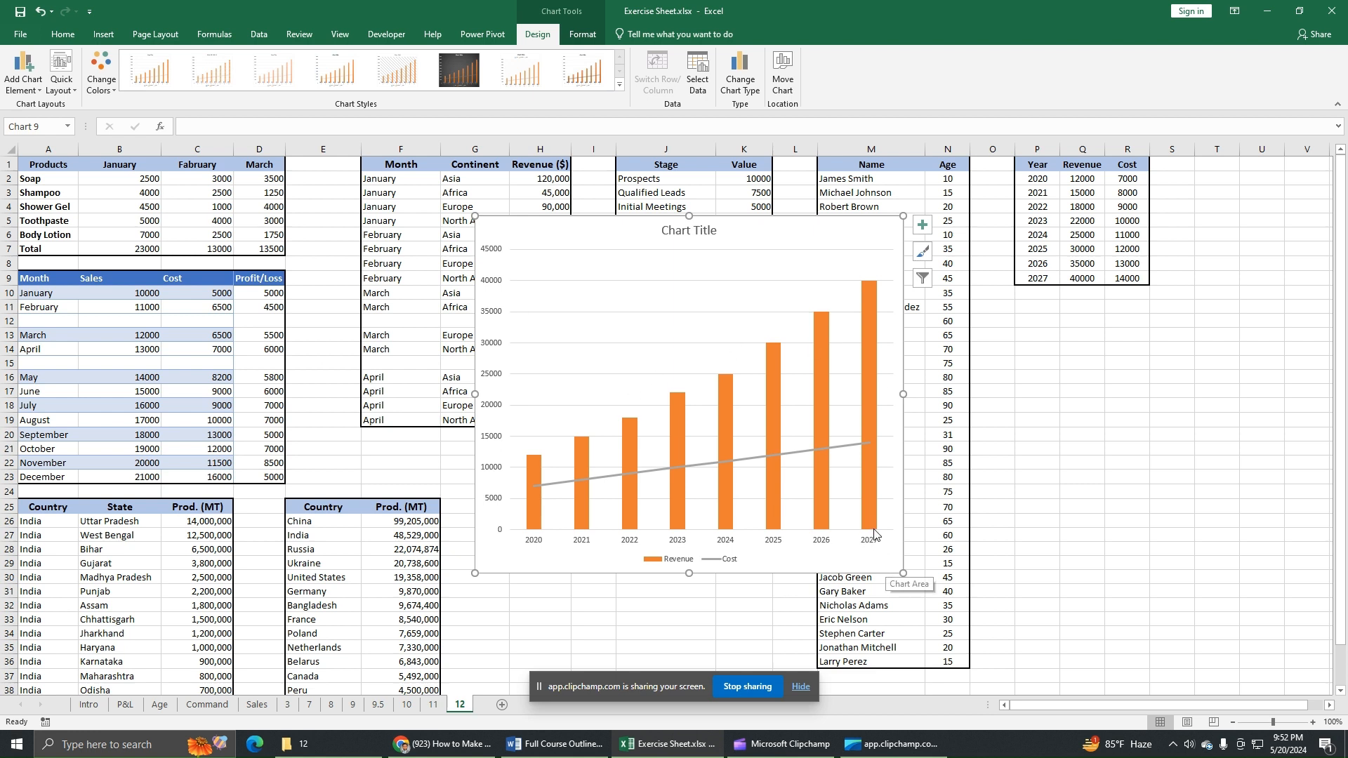
Replace the chart title with "Cost vs Revenue".
left_click(710, 231)
left_click_drag(716, 232, 659, 232)
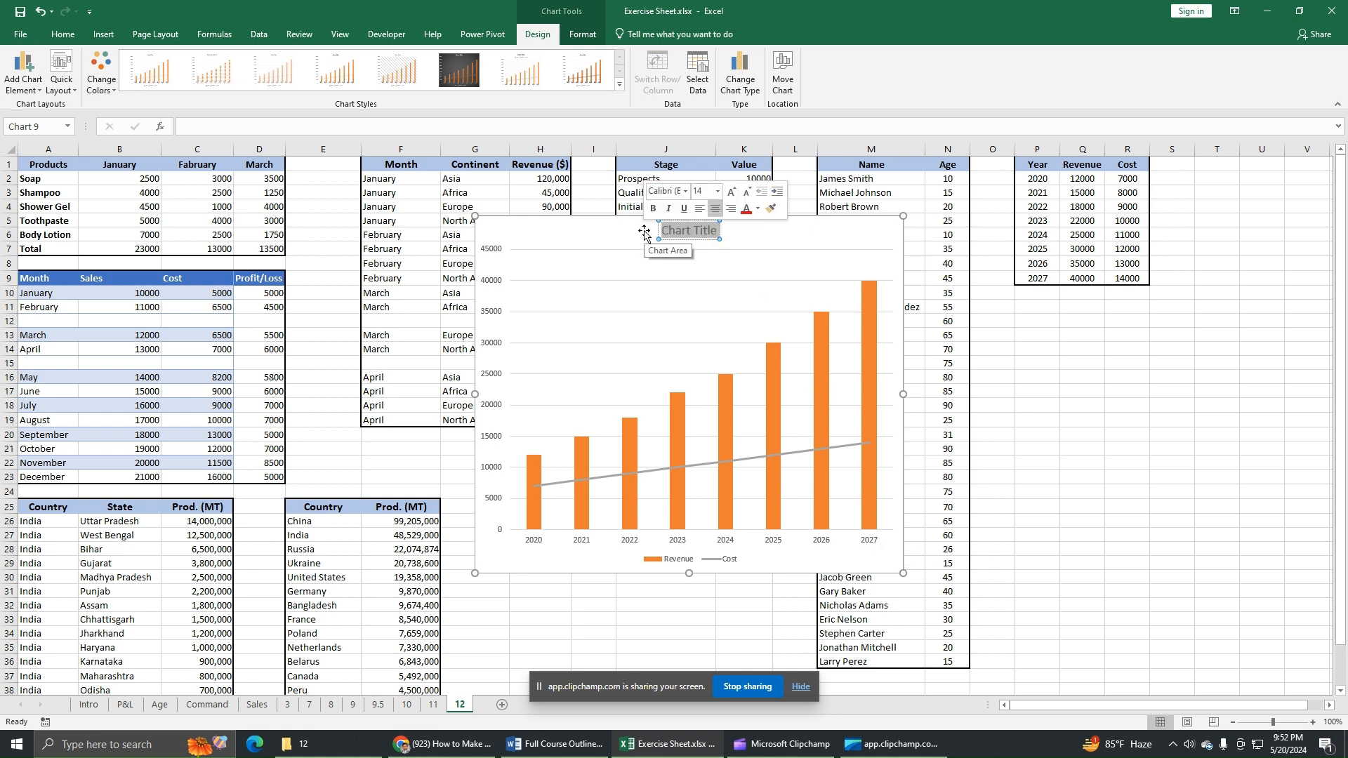
type("C")
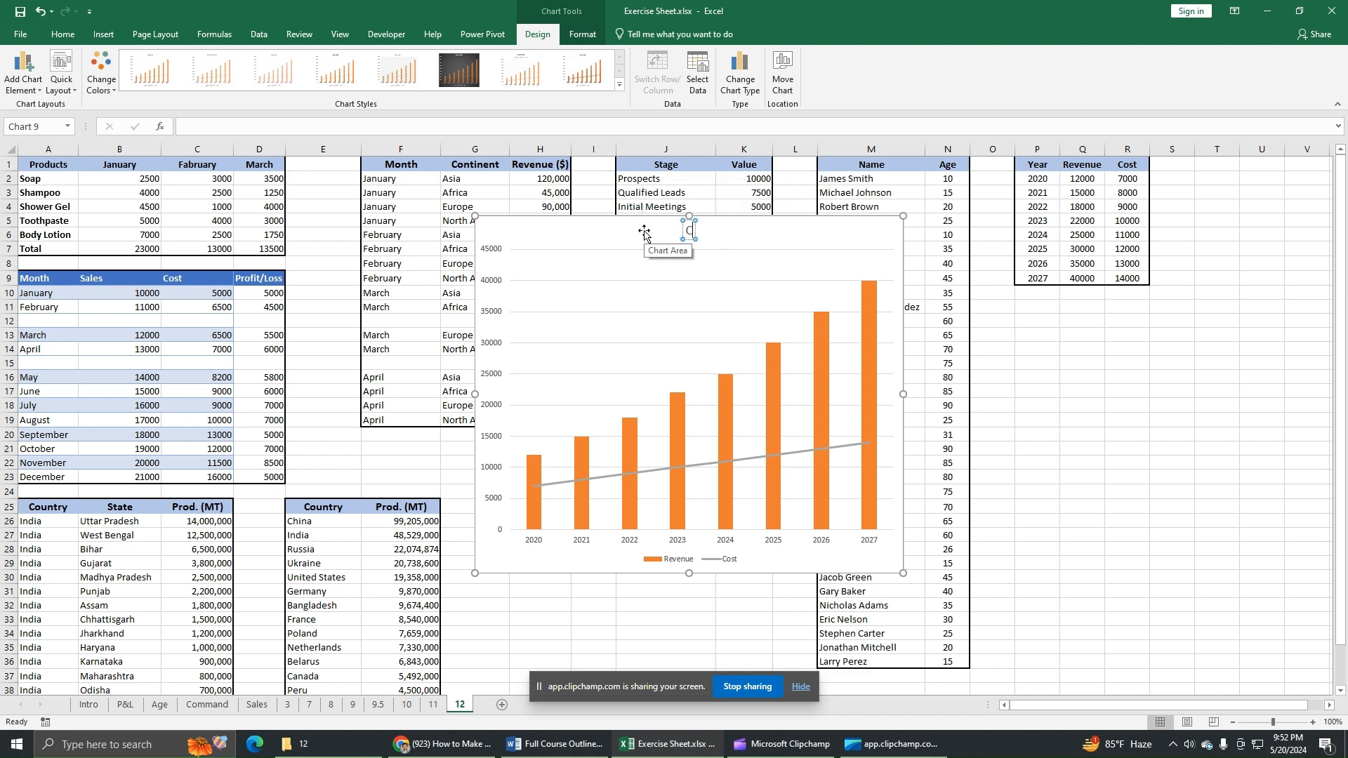
type("ost vs Reven")
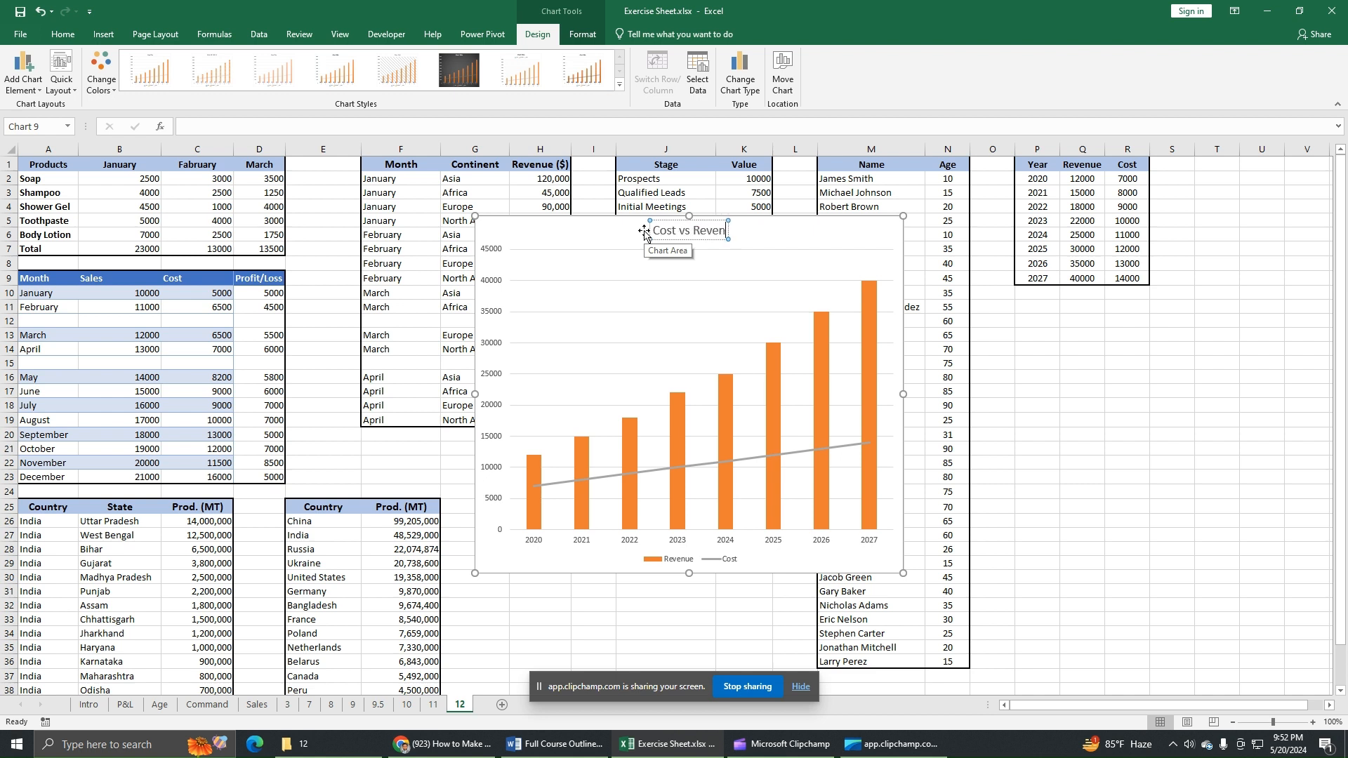
type("ue")
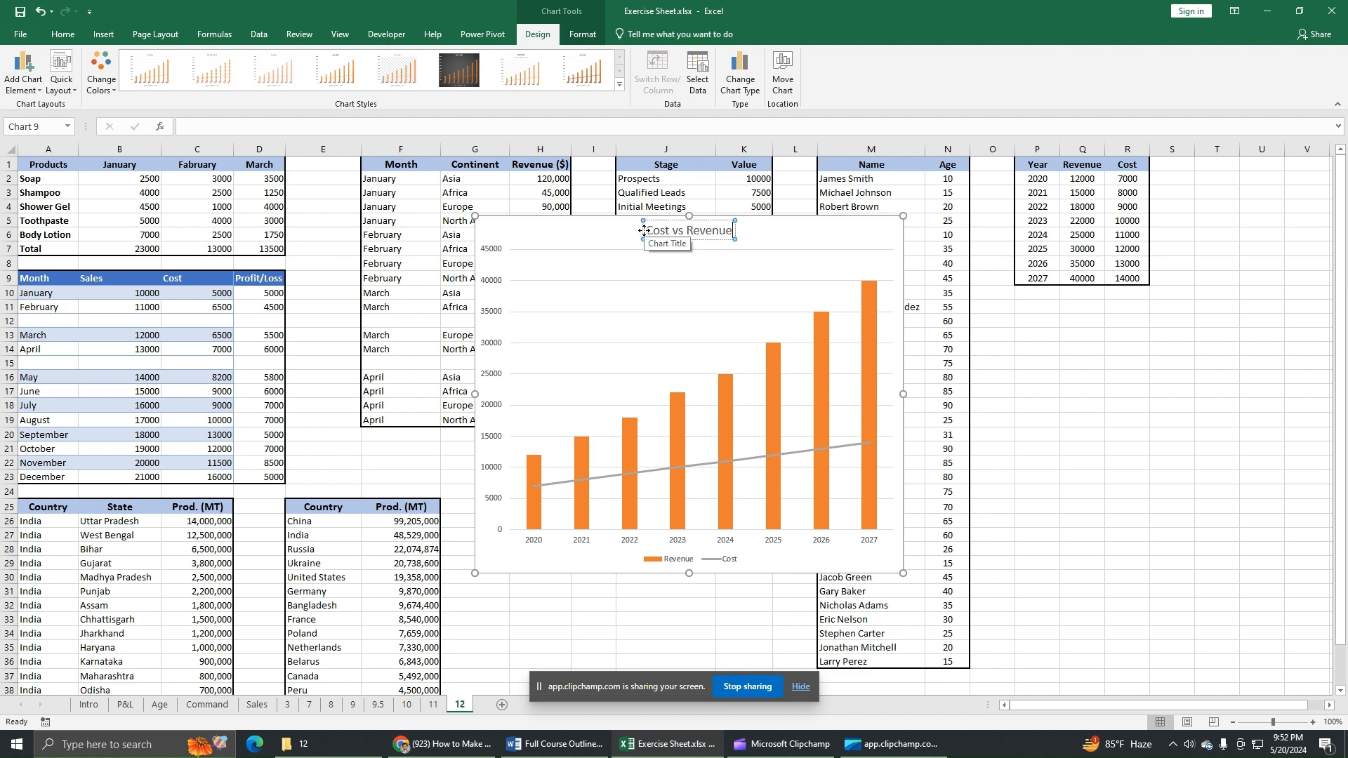
left_click(858, 246)
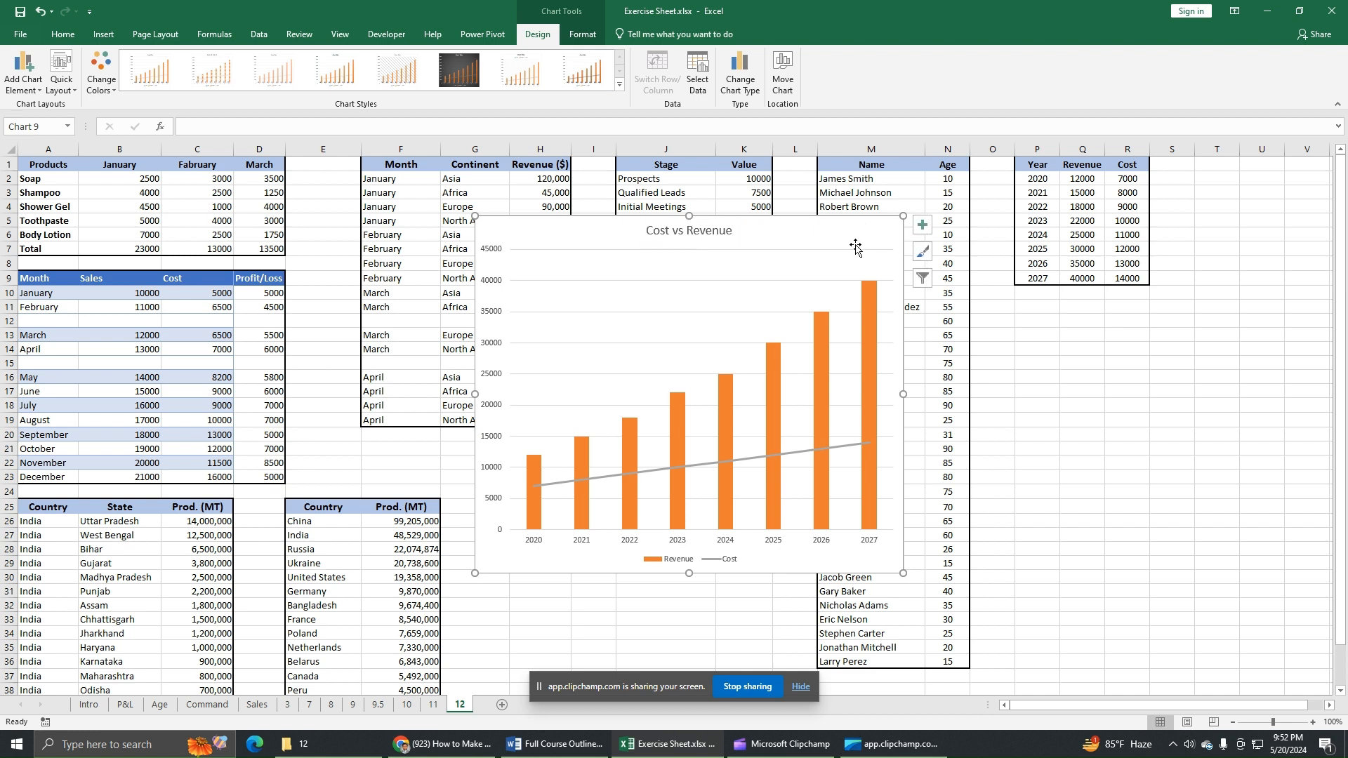
Add axis titles and data labels to the Cost vs Revenue chart.
left_click(922, 224)
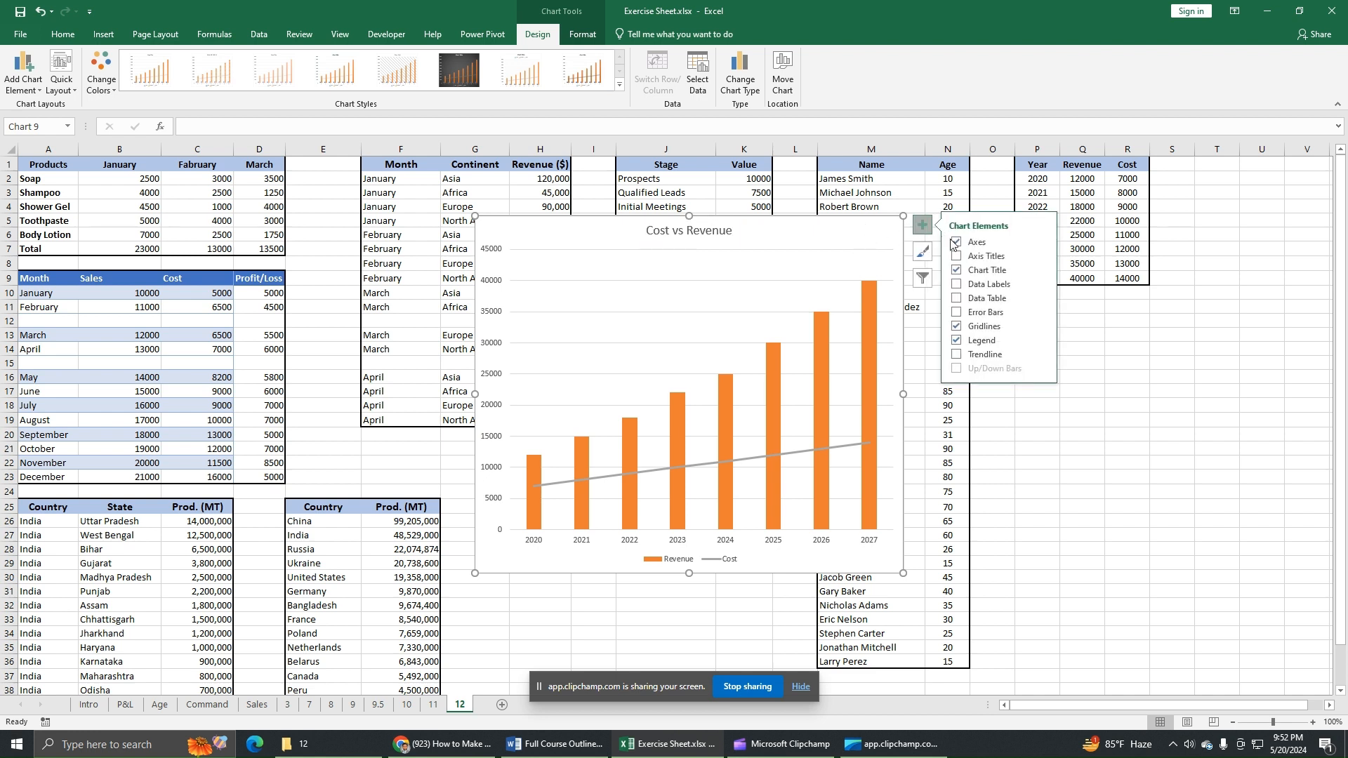
left_click(956, 255)
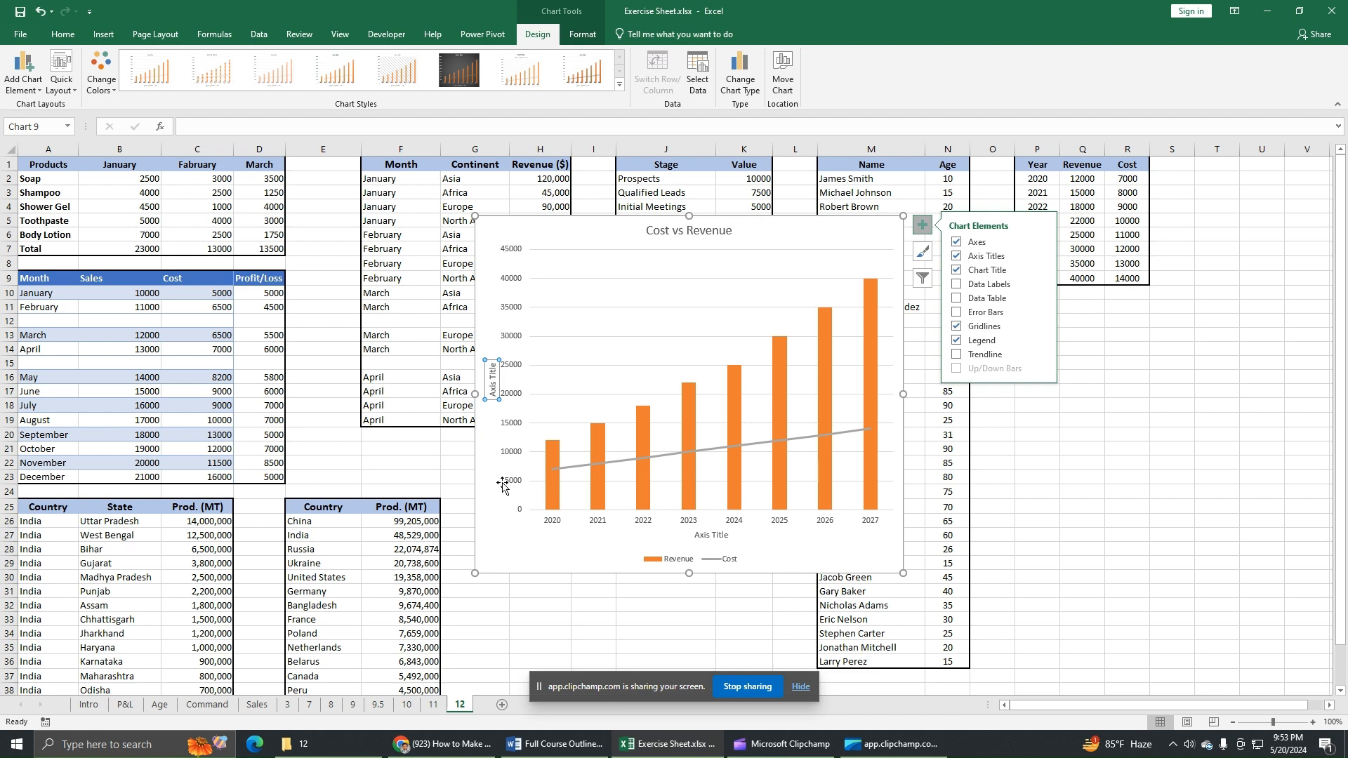
mouse_move(866, 457)
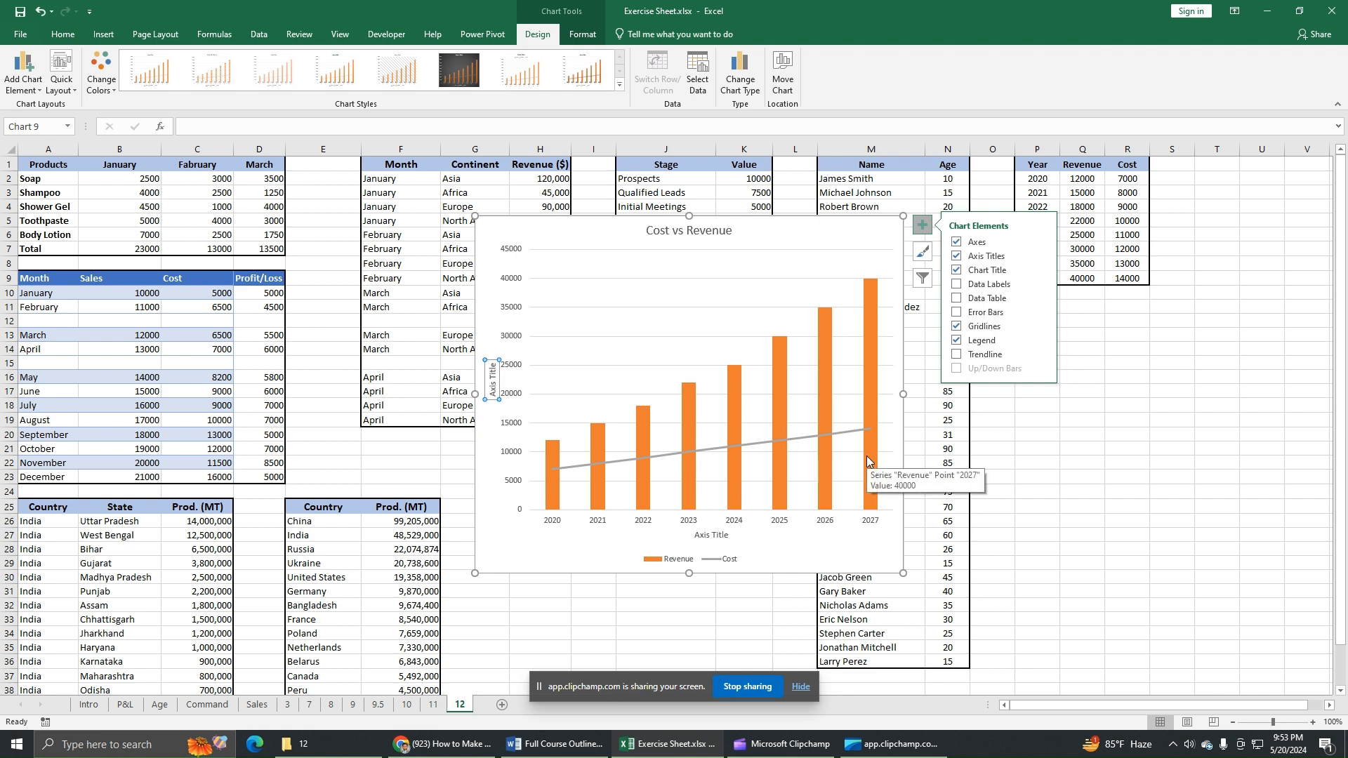
left_click(956, 283)
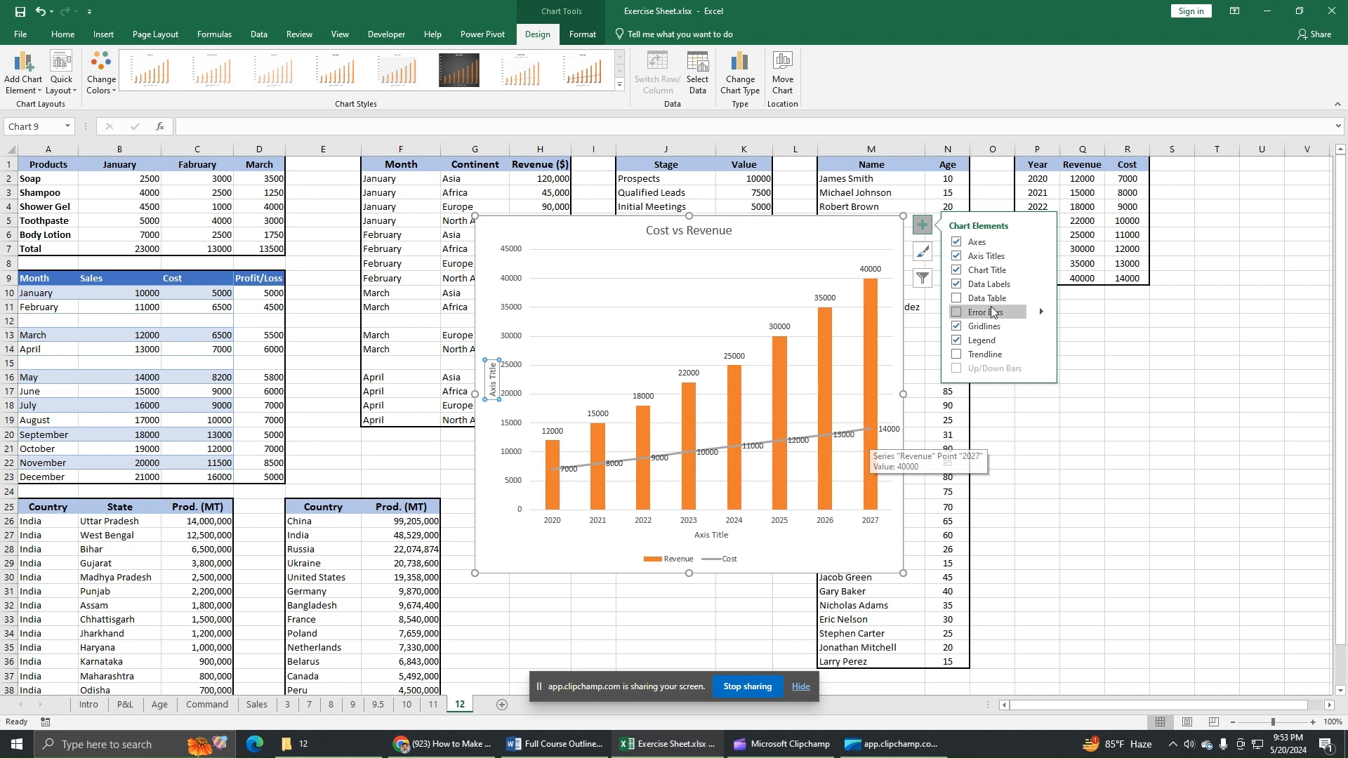
Try the chart with a data table and without gridlines, restoring each setting after the preview.
left_click(957, 299)
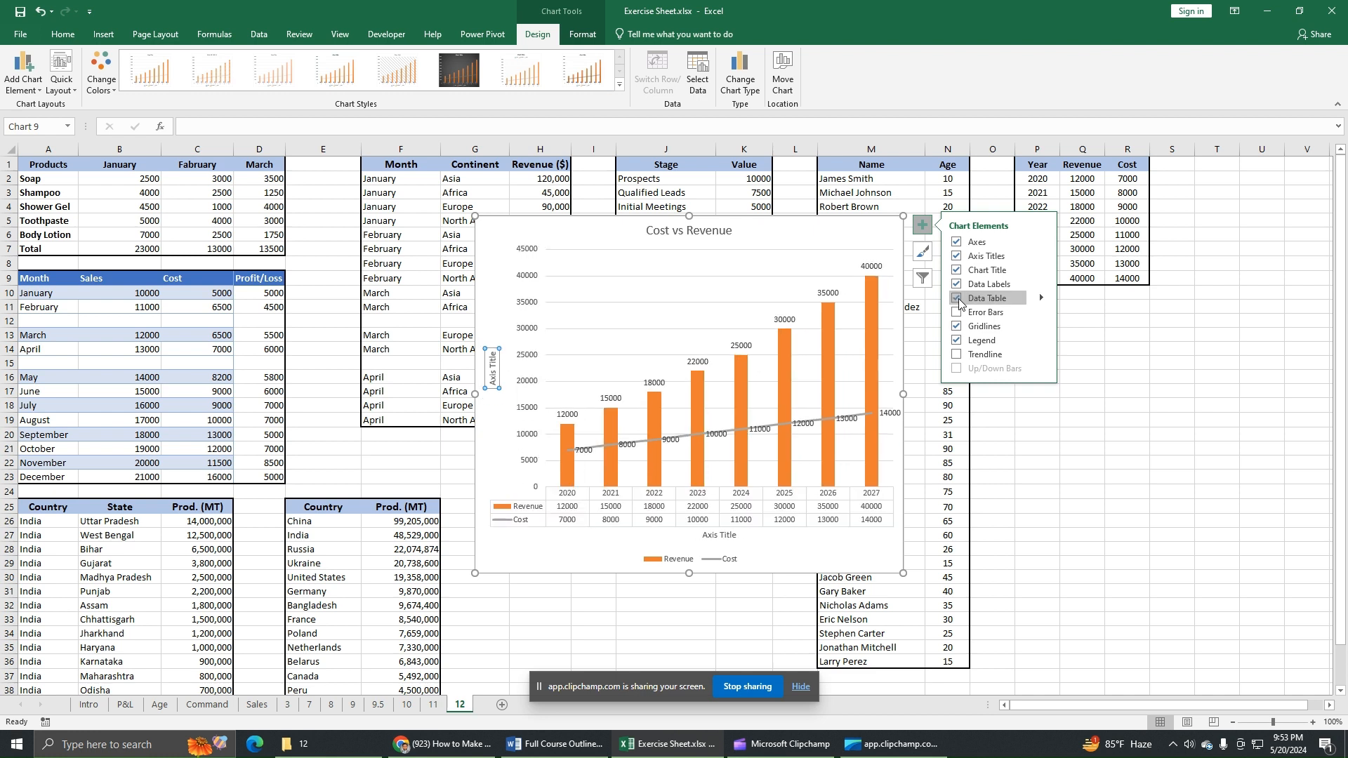
left_click(958, 299)
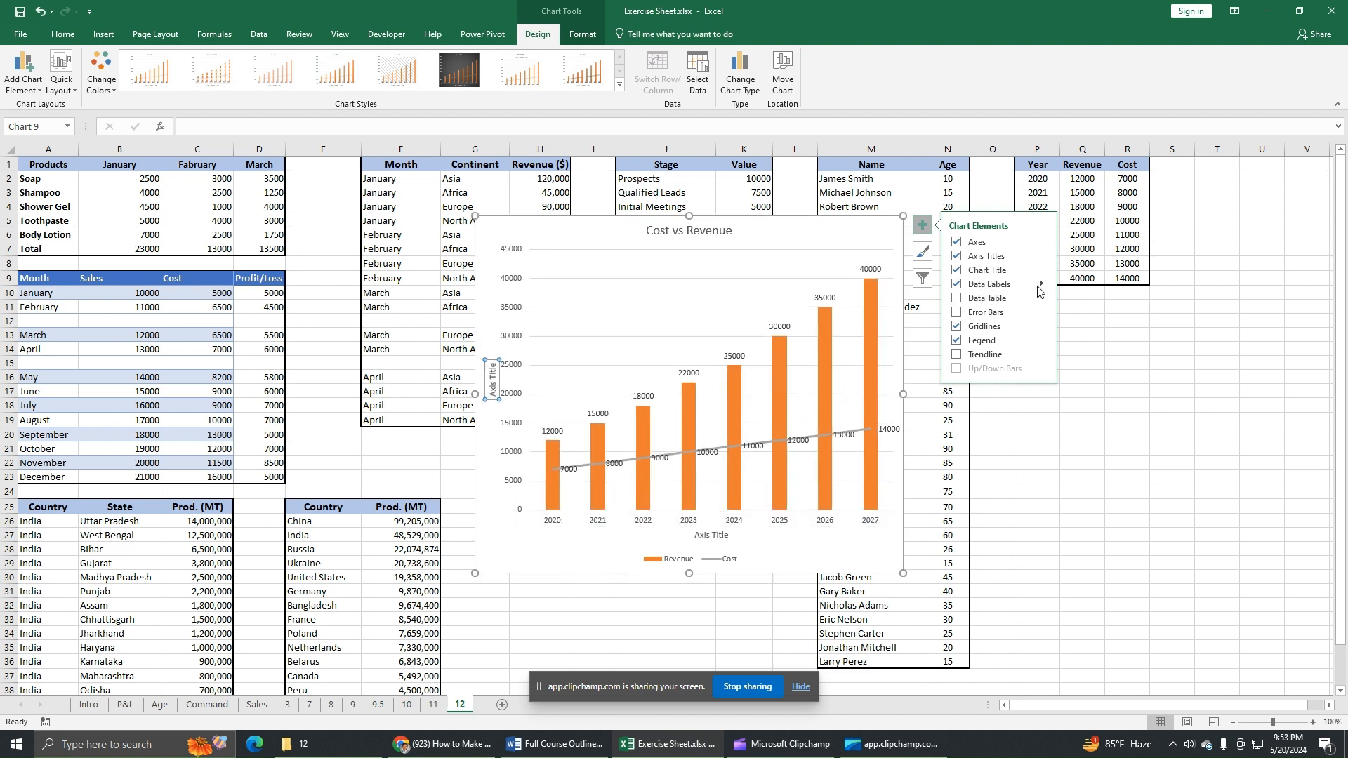
left_click(1041, 284)
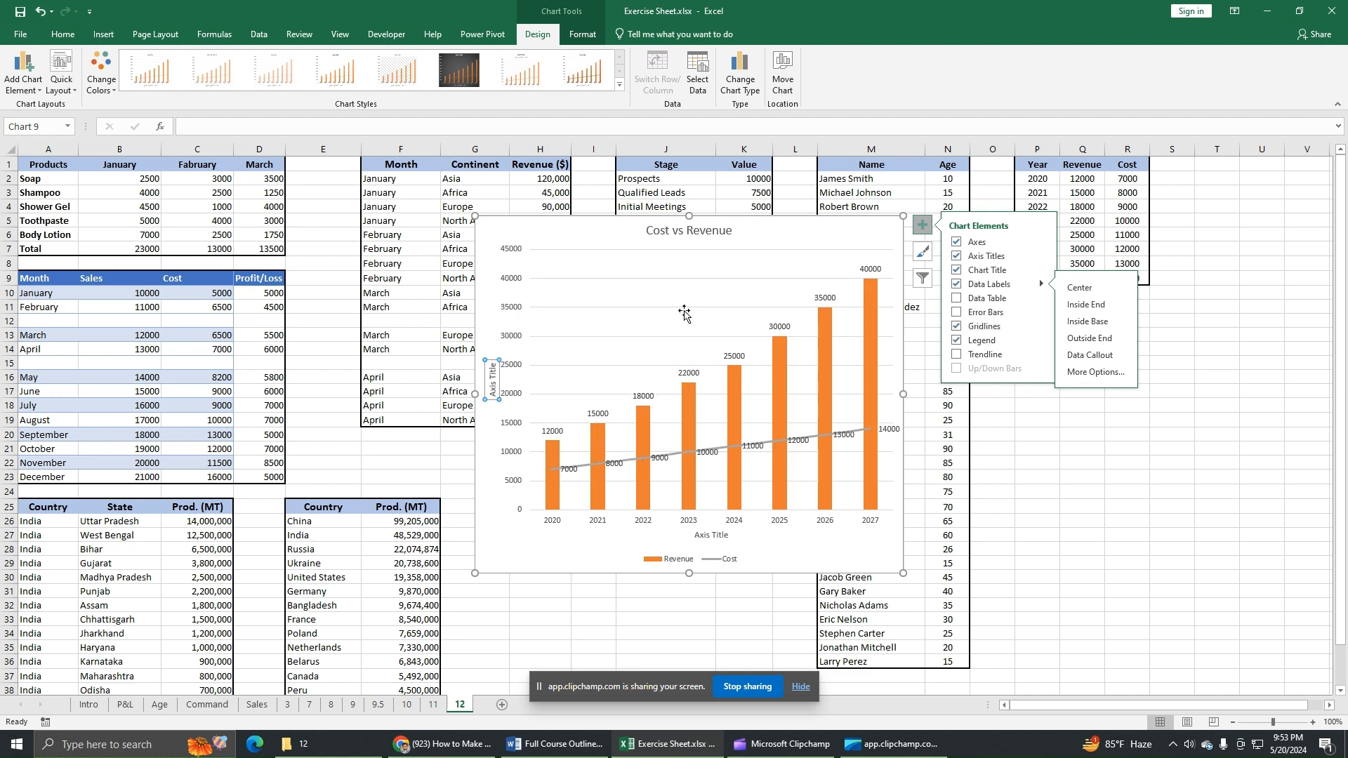
left_click(956, 326)
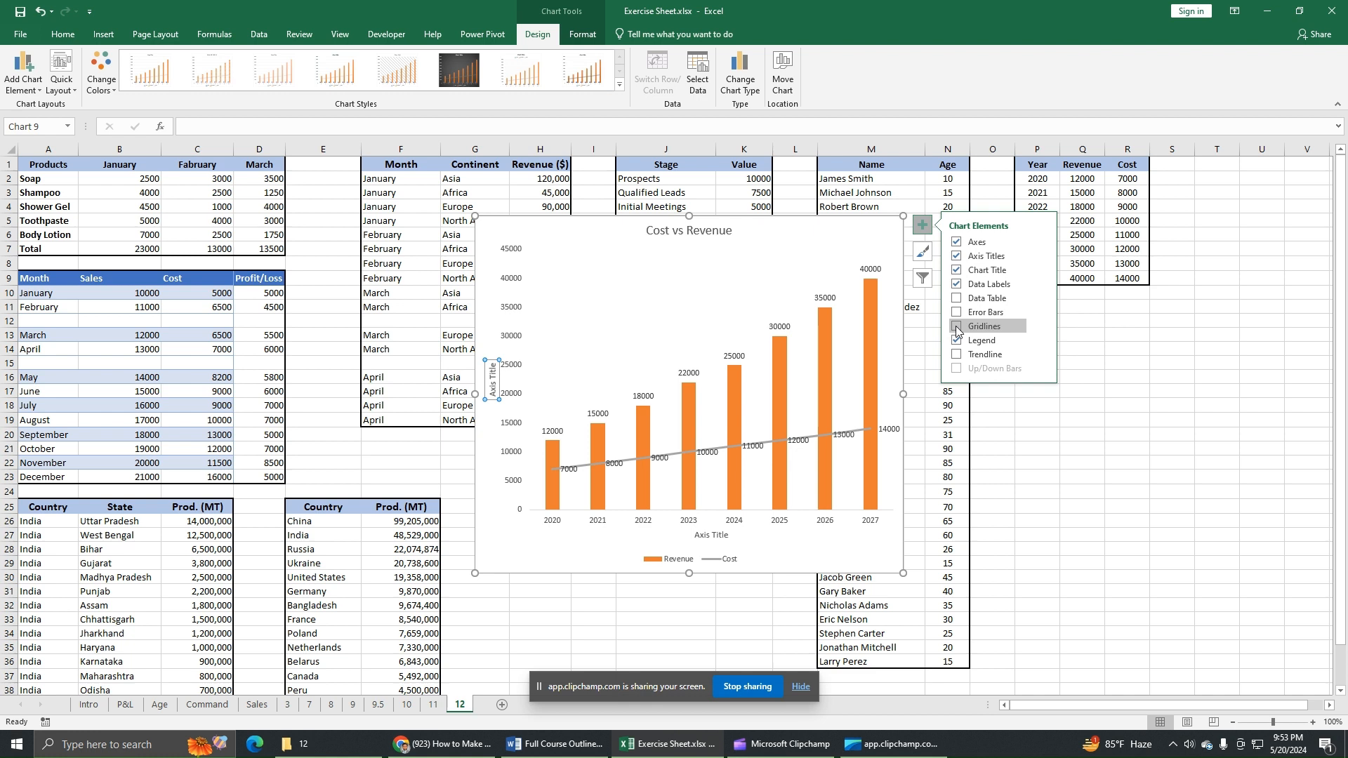
left_click(956, 326)
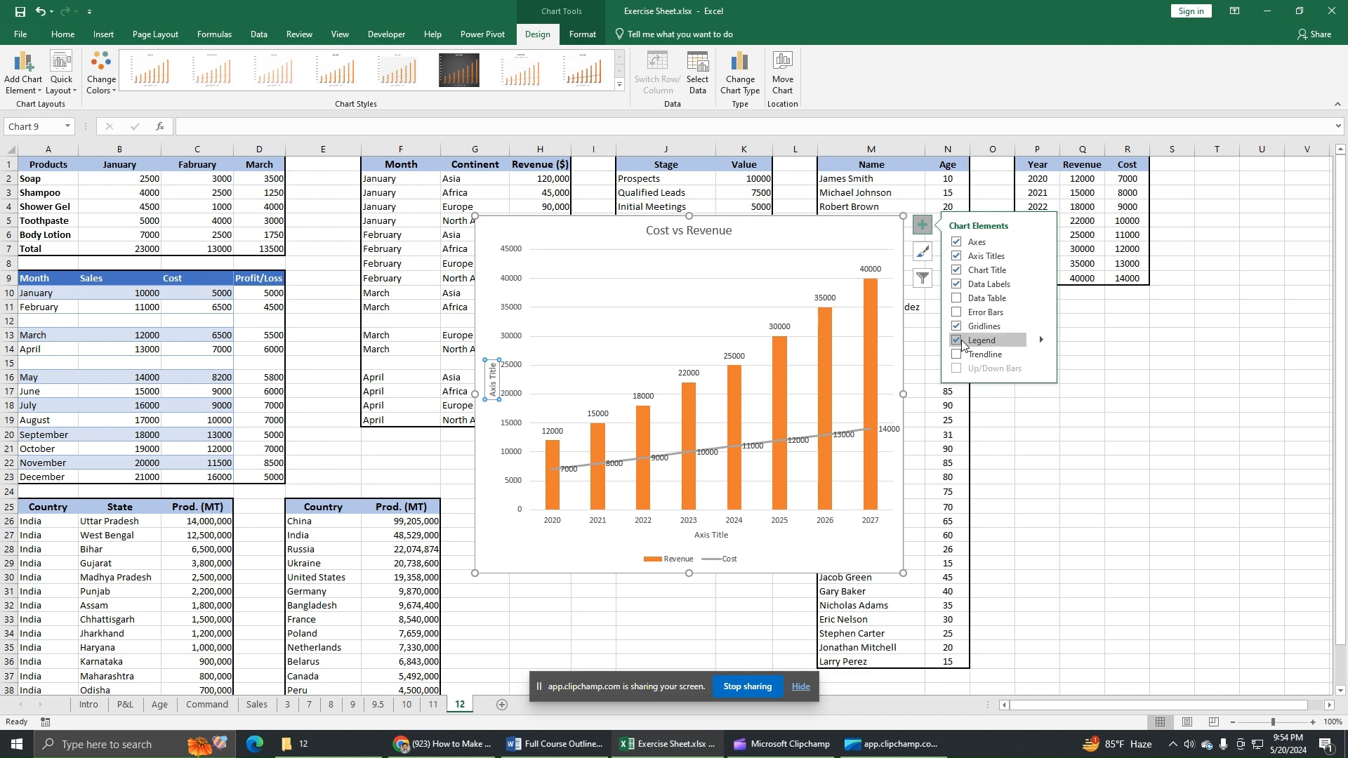
Place the legend to the right of the plot area and add a linear trendline based on the Revenue series.
left_click(956, 341)
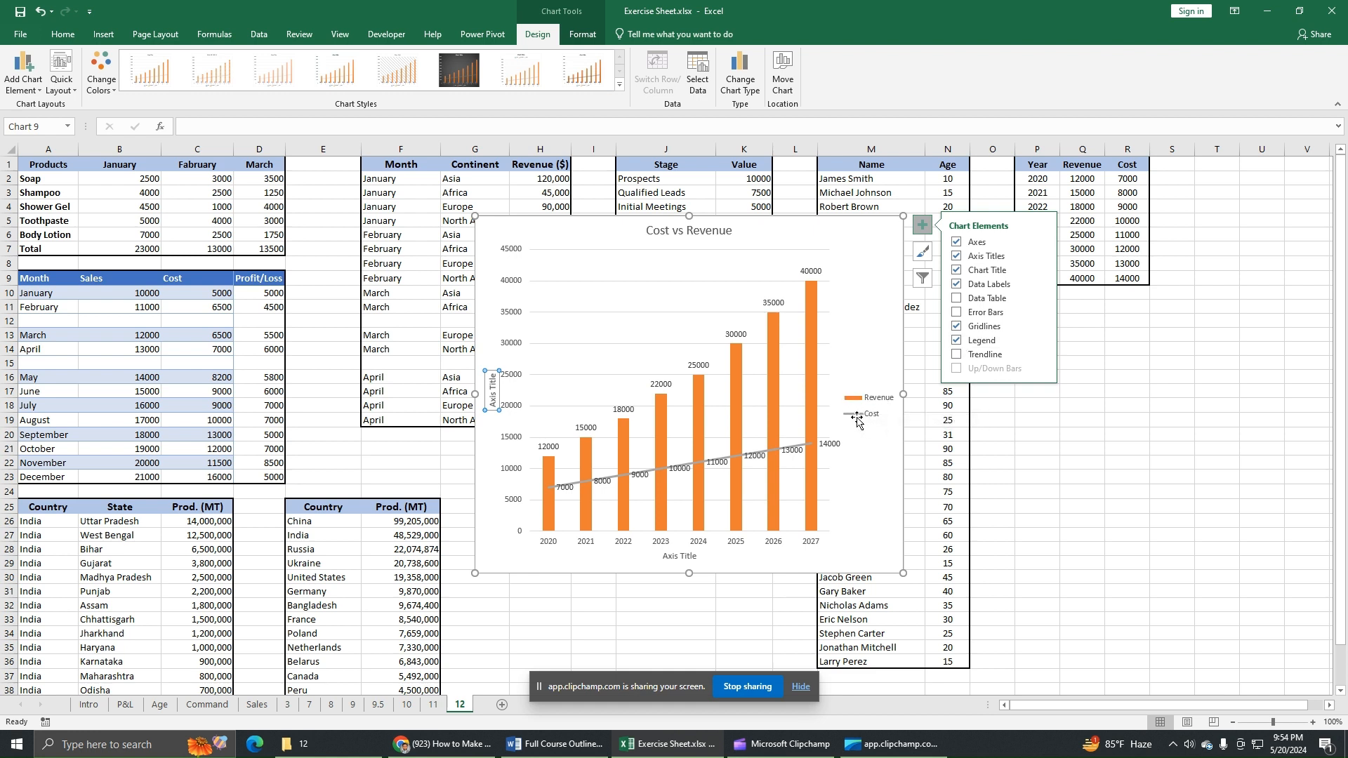
left_click(956, 356)
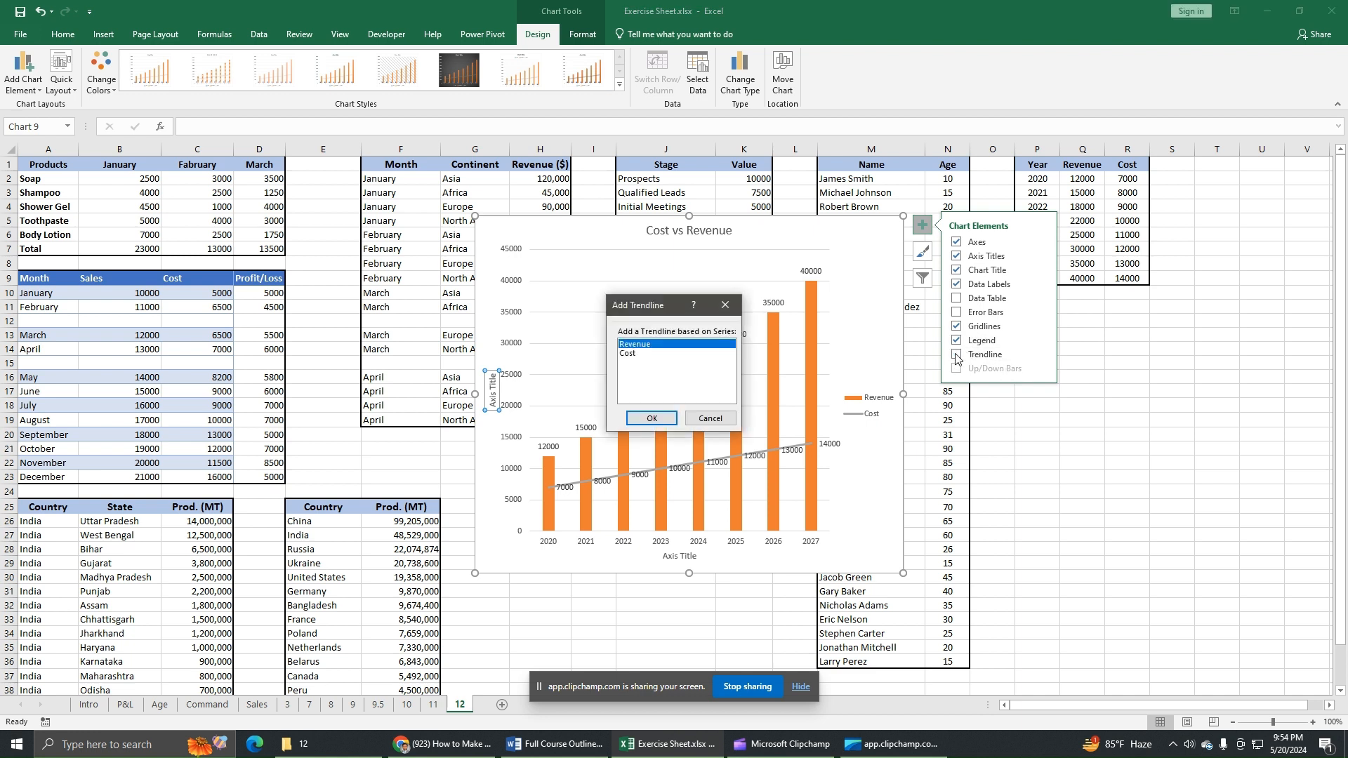
left_click(710, 418)
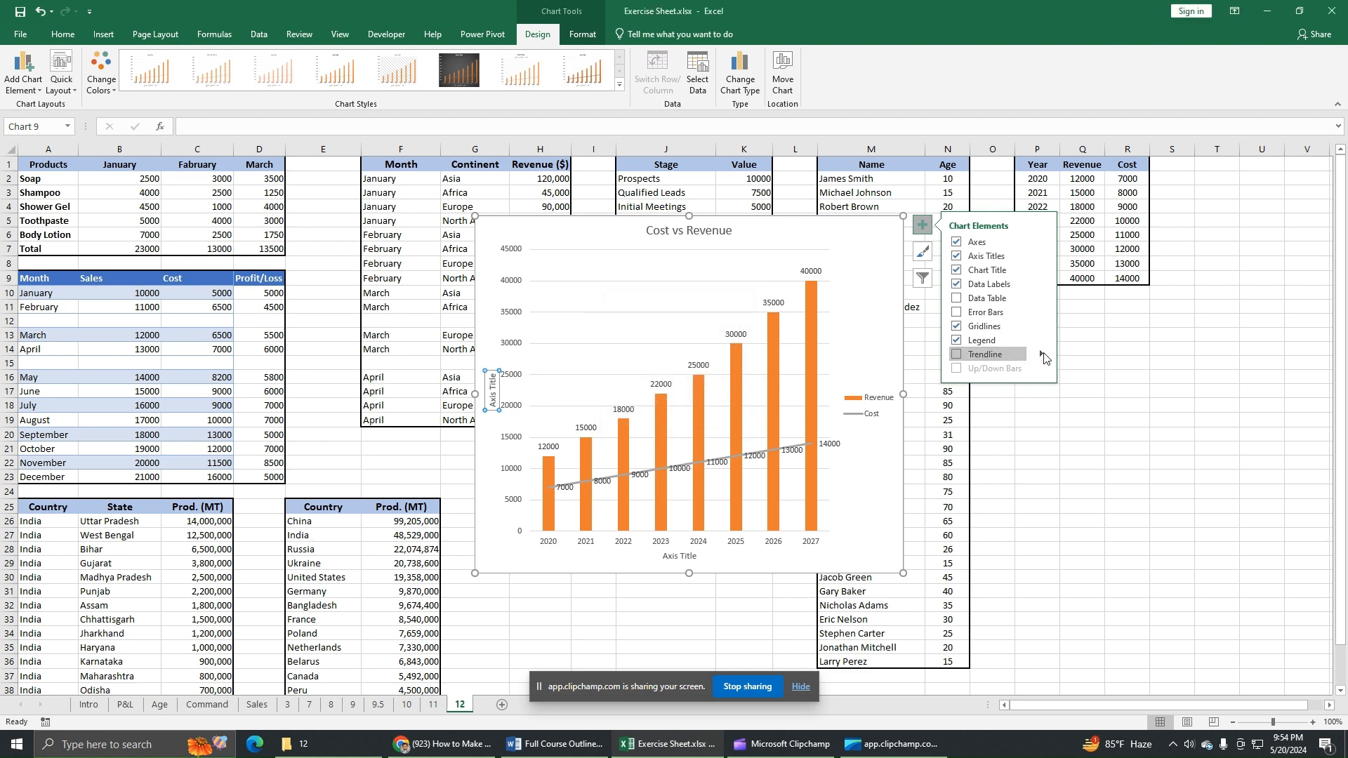
left_click(961, 356)
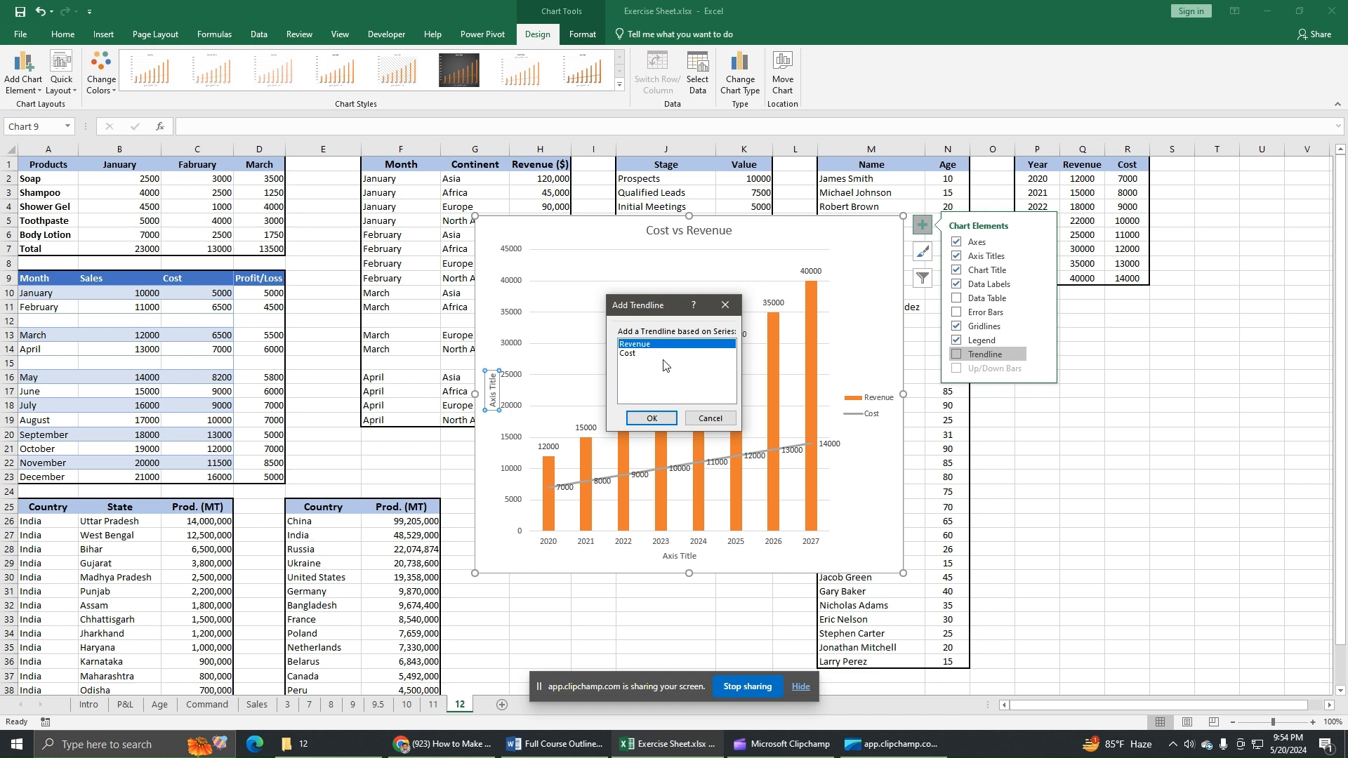
left_click(659, 420)
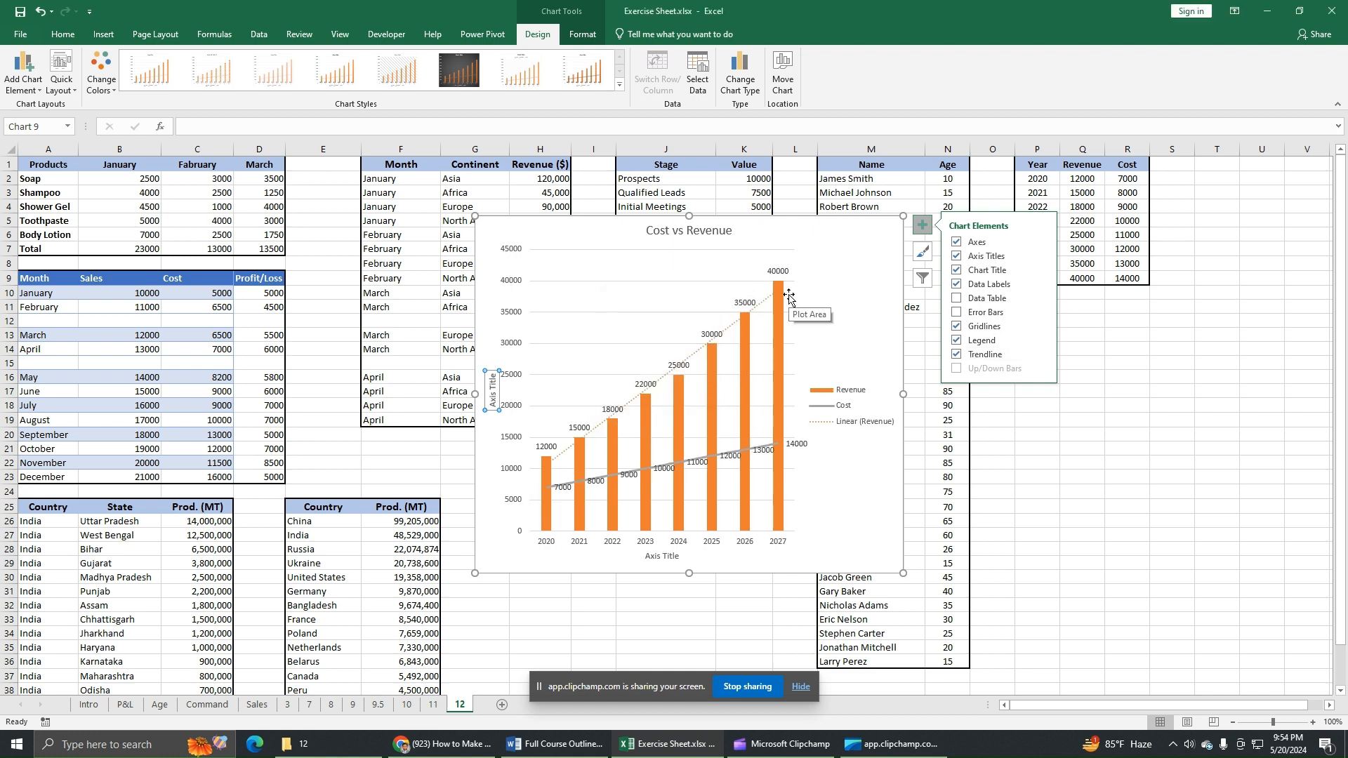
Undo the linear trendline and add a Linear Forecast trendline based on the Revenue series.
left_click(39, 14)
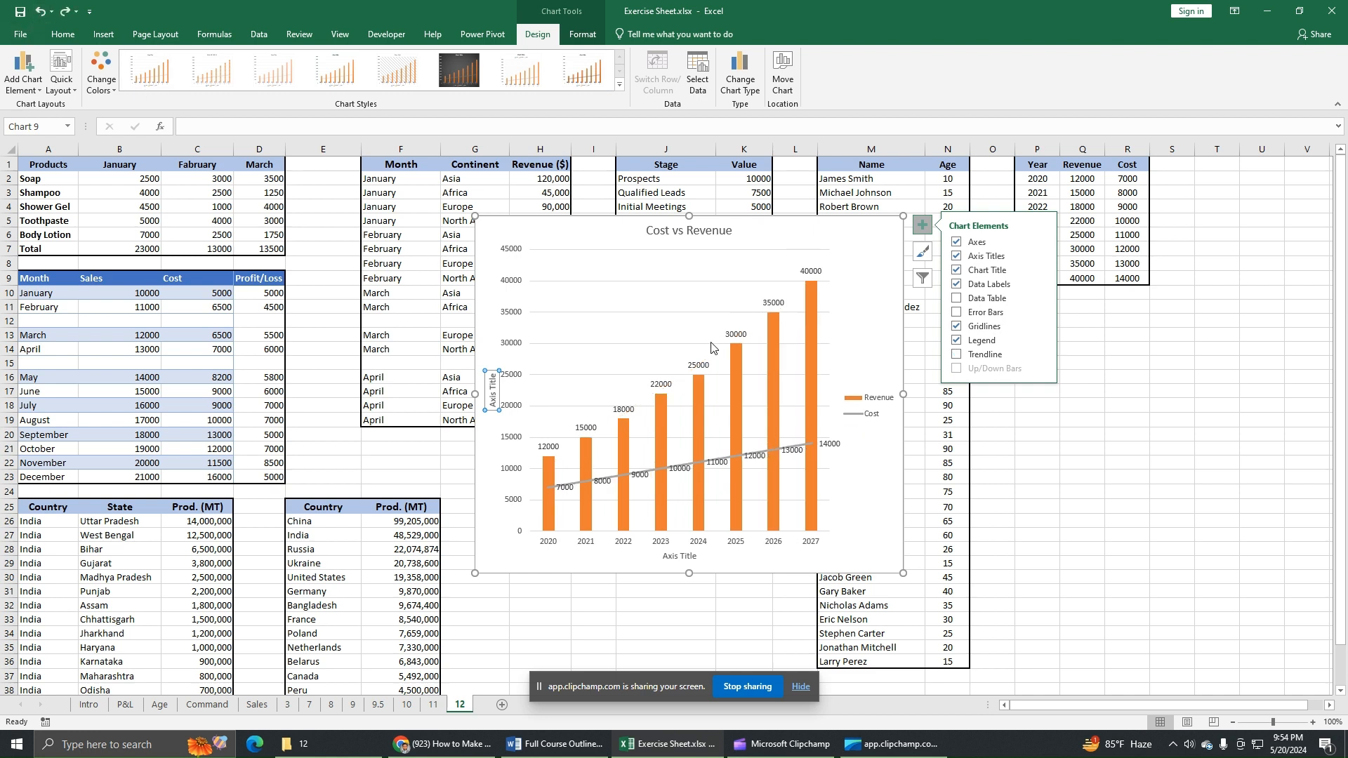
left_click(1041, 356)
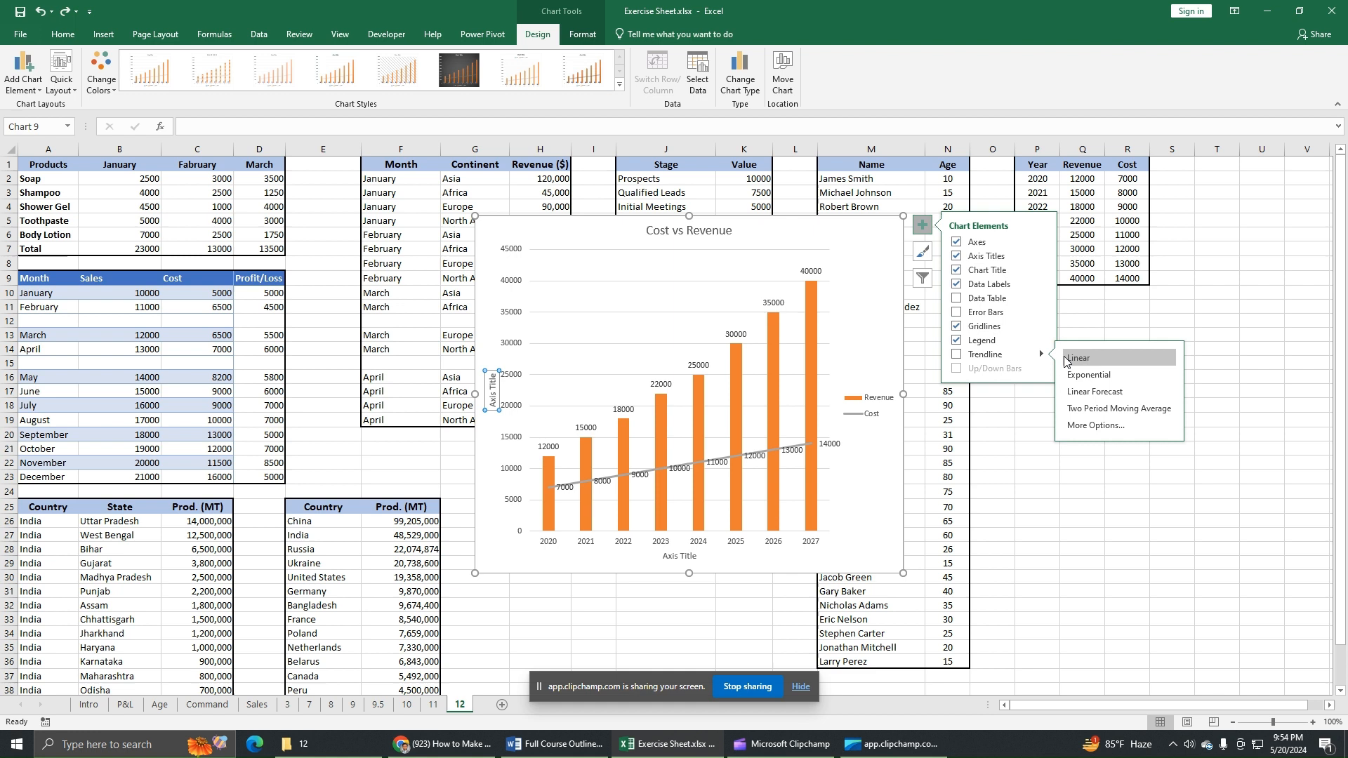
left_click(1081, 390)
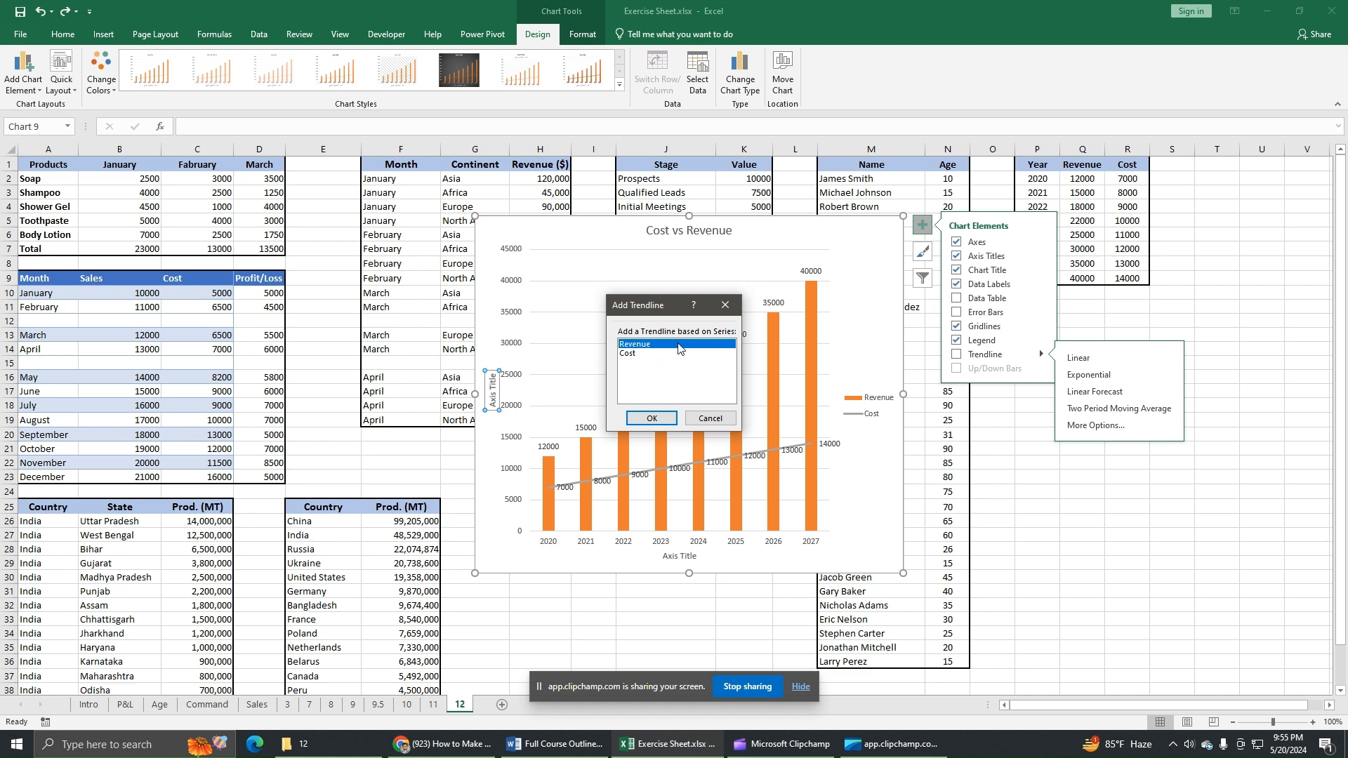
left_click(652, 419)
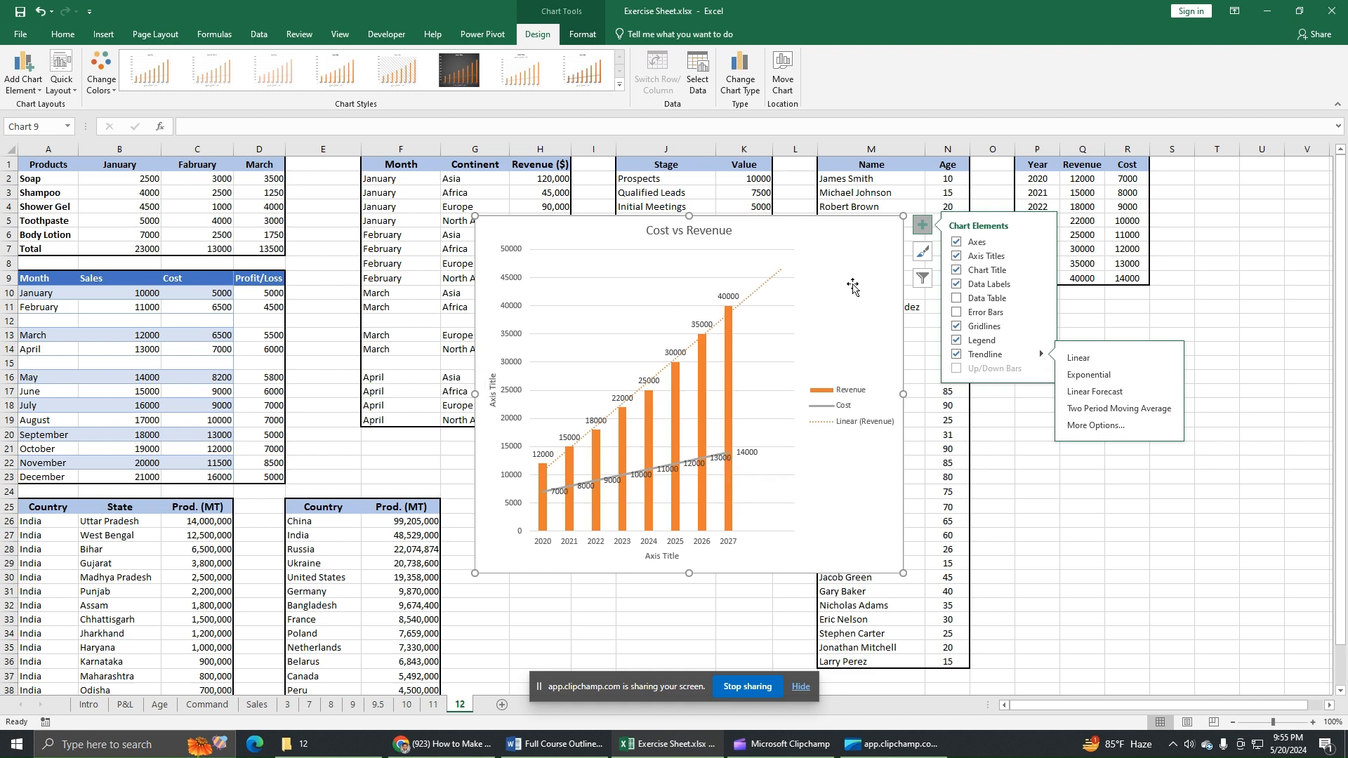
Add a second Linear Forecast trendline to the chart, based on the Cost series.
left_click(1109, 395)
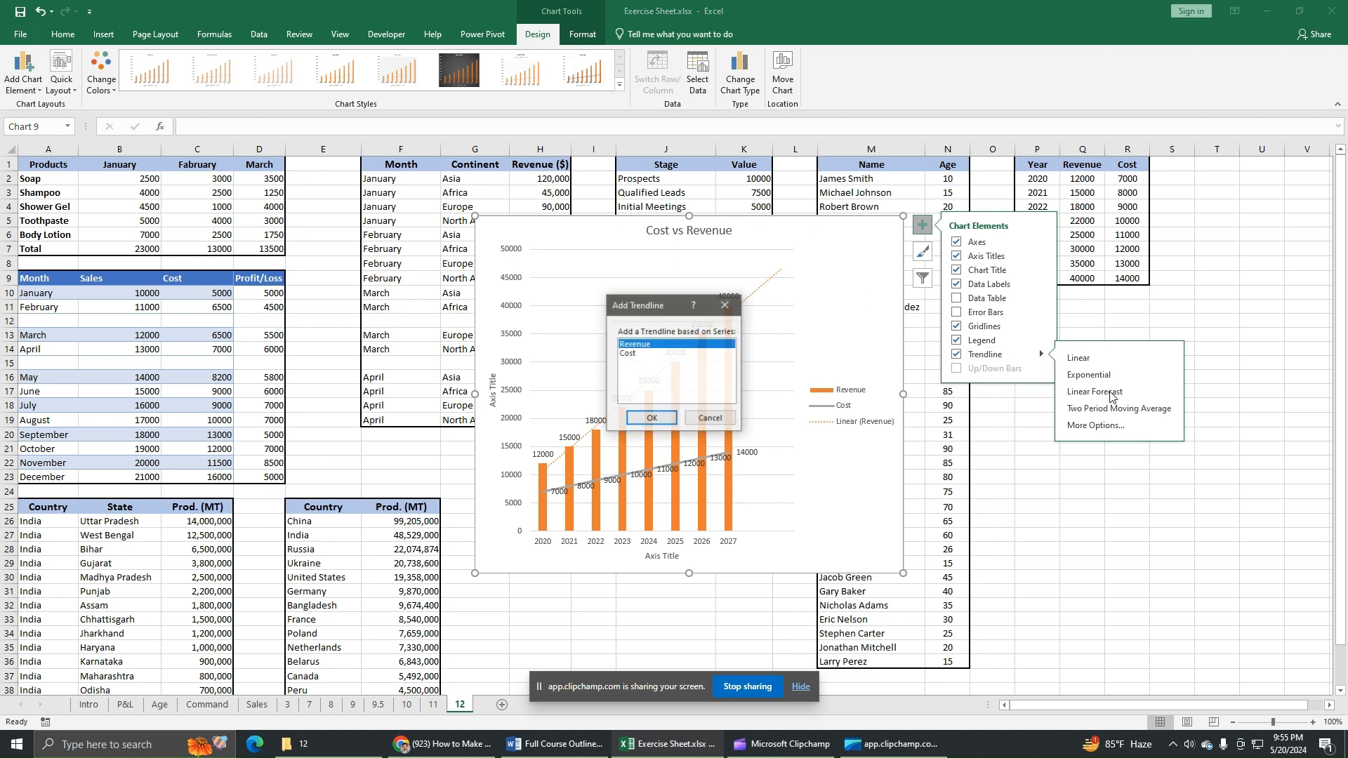
left_click(638, 354)
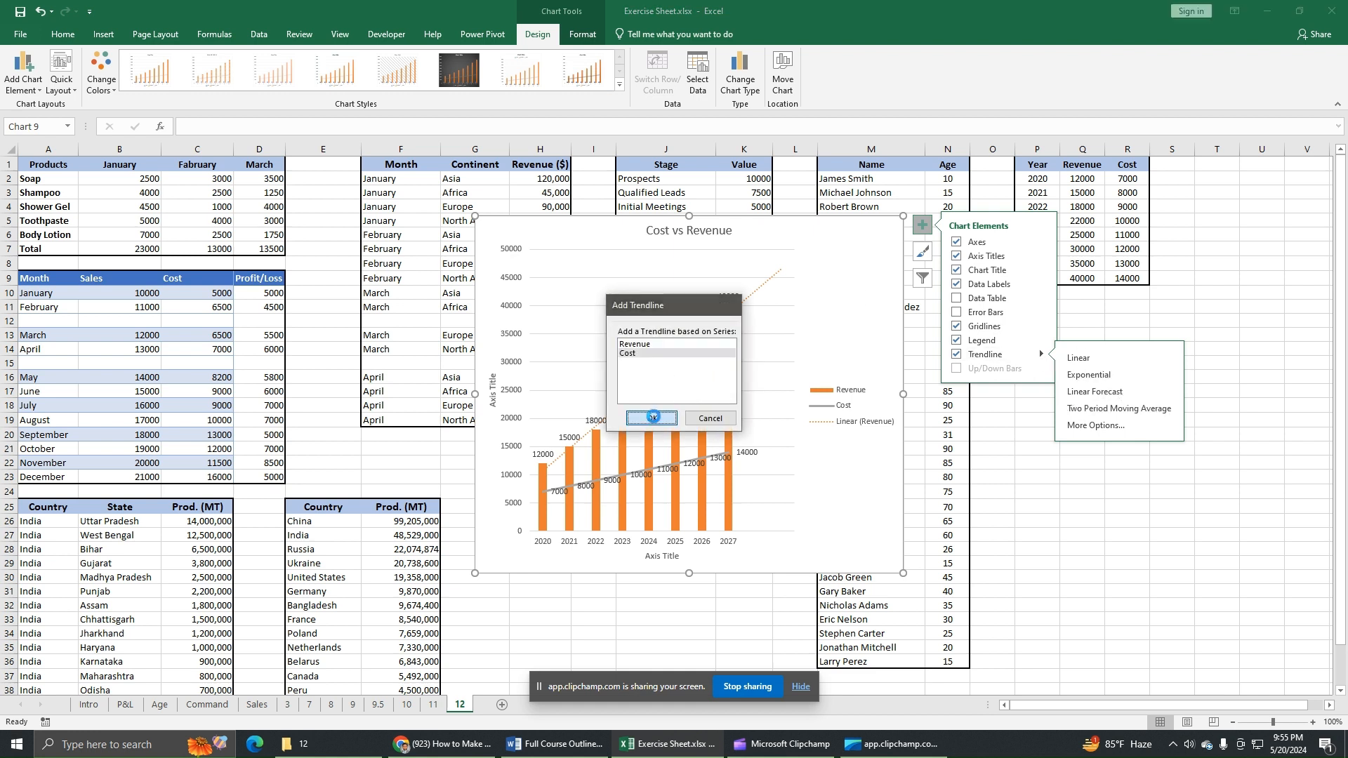
left_click(650, 419)
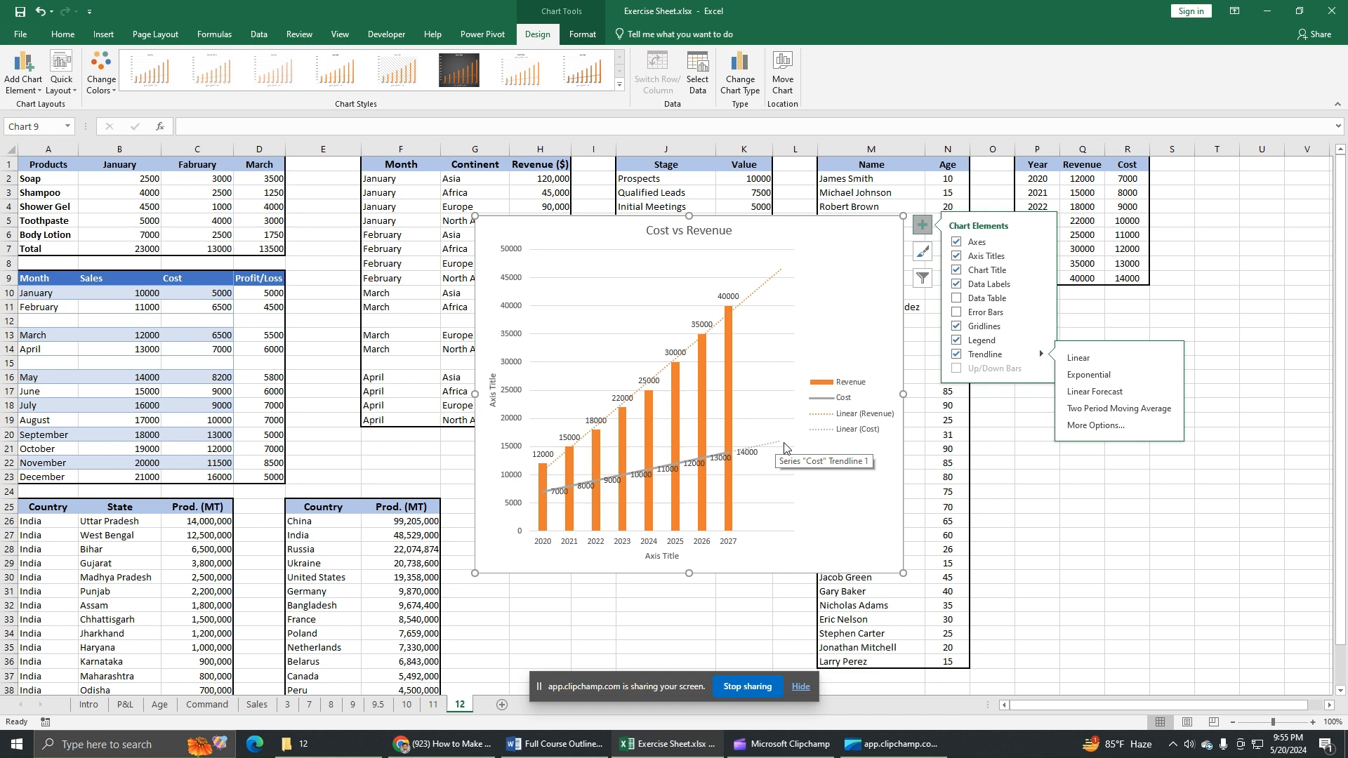
Change the line color of the Revenue trendline to black.
left_click(773, 281)
left_click(769, 284)
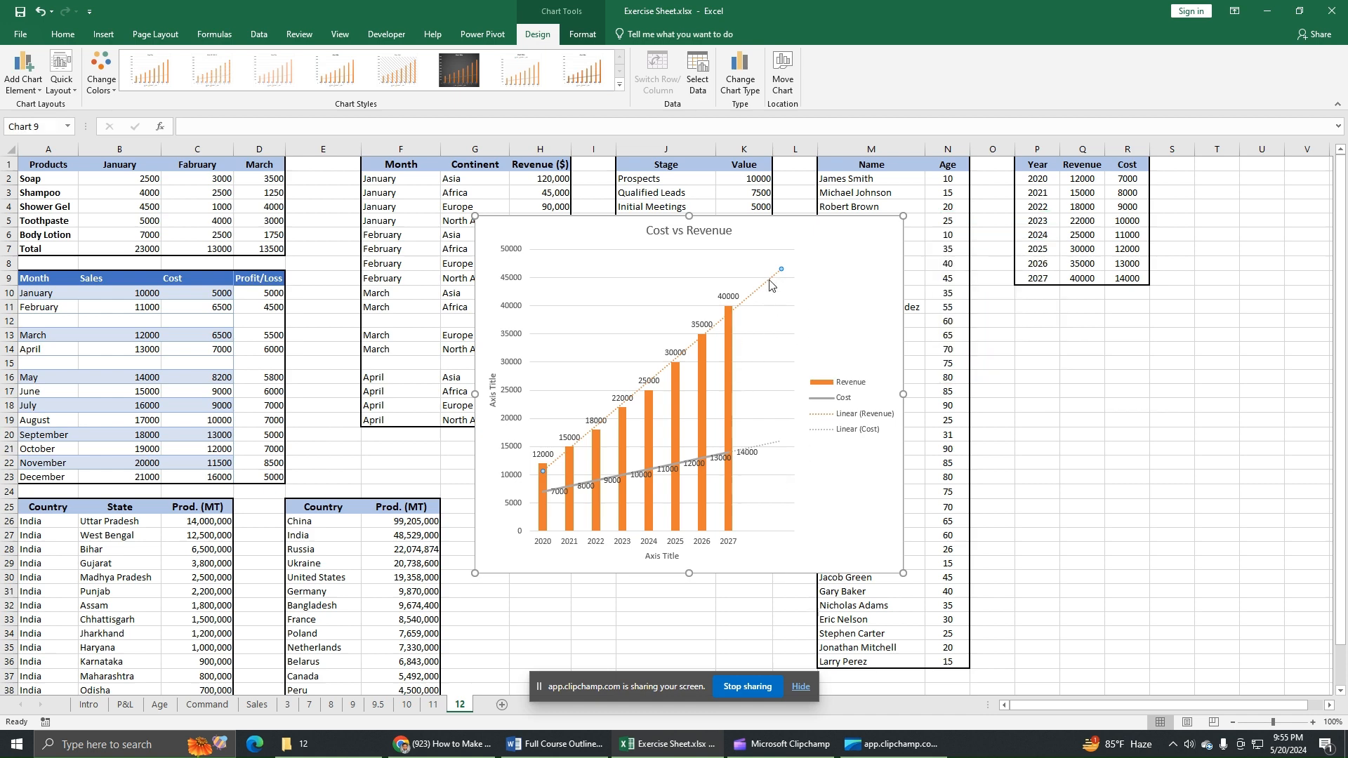
double_click(769, 284)
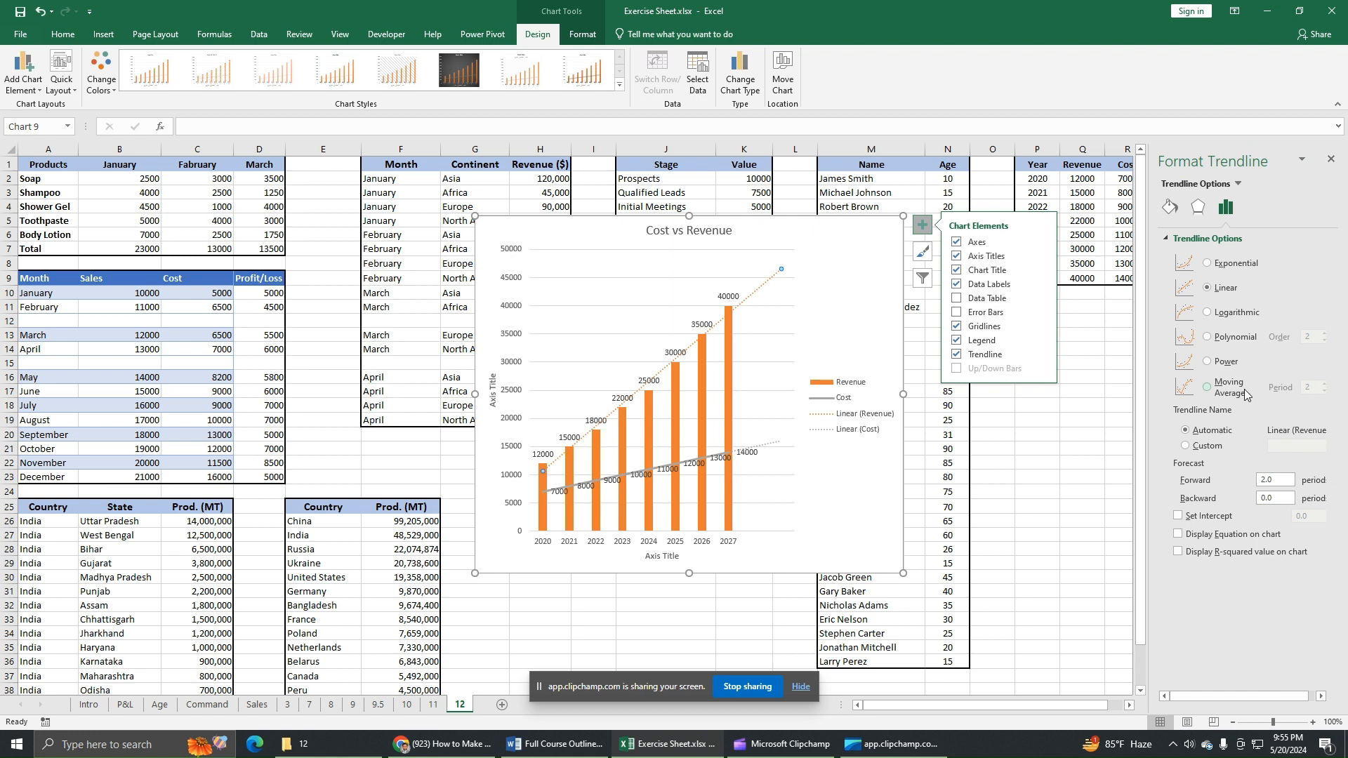
left_click(1168, 208)
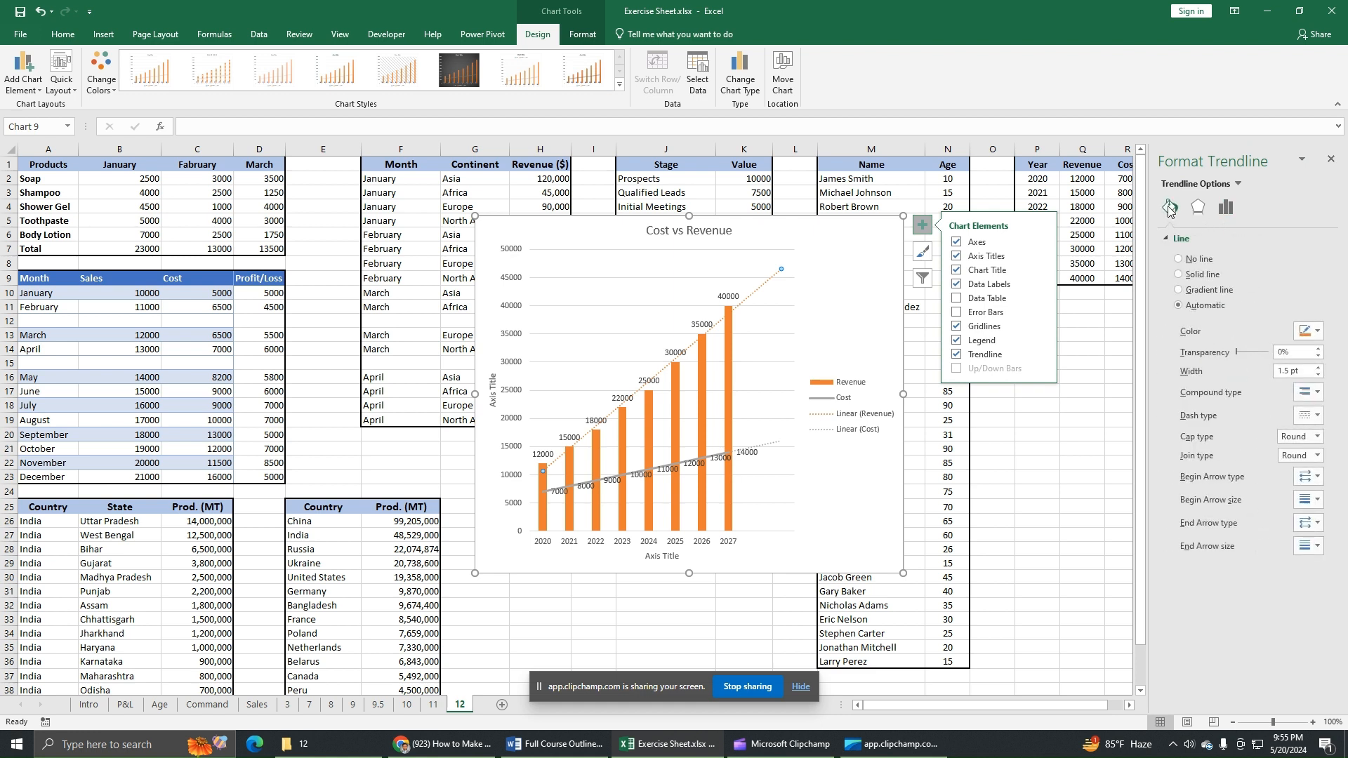
left_click(1310, 331)
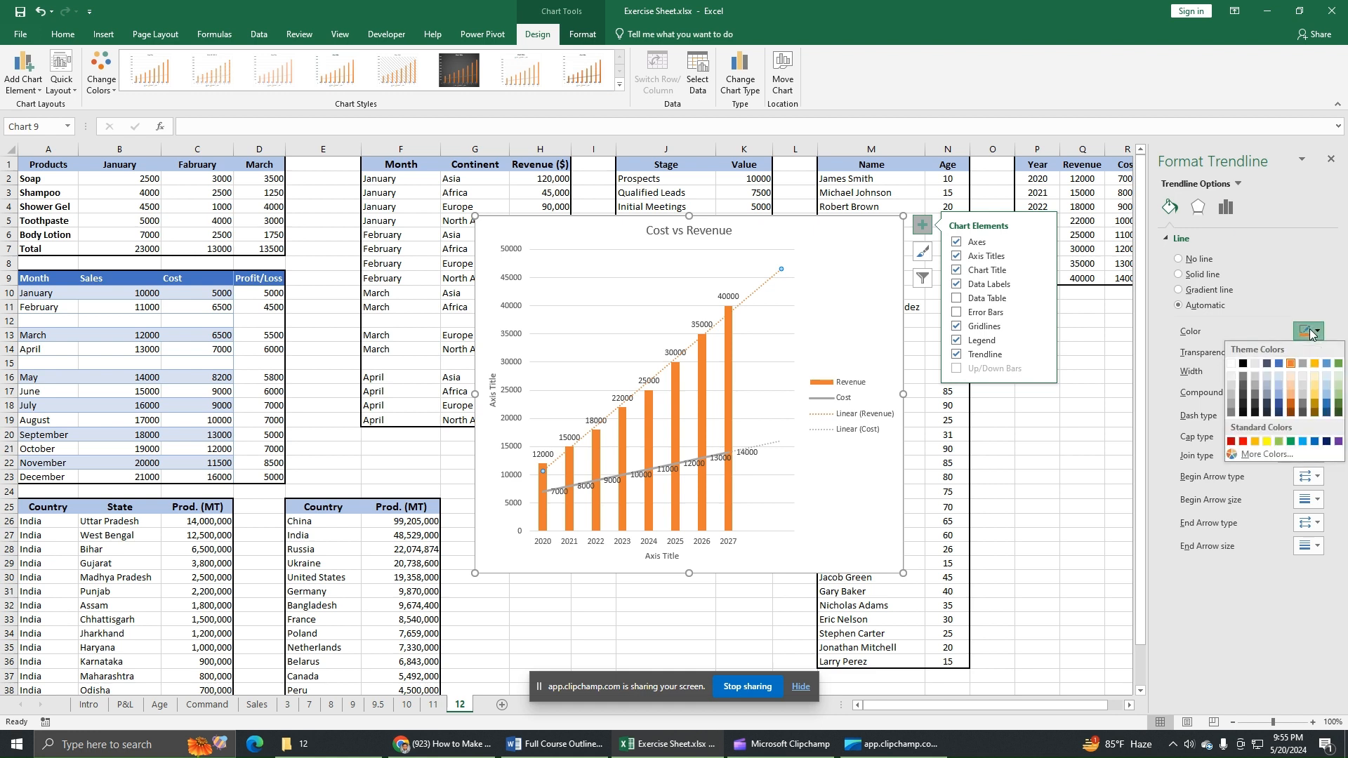
left_click(1242, 364)
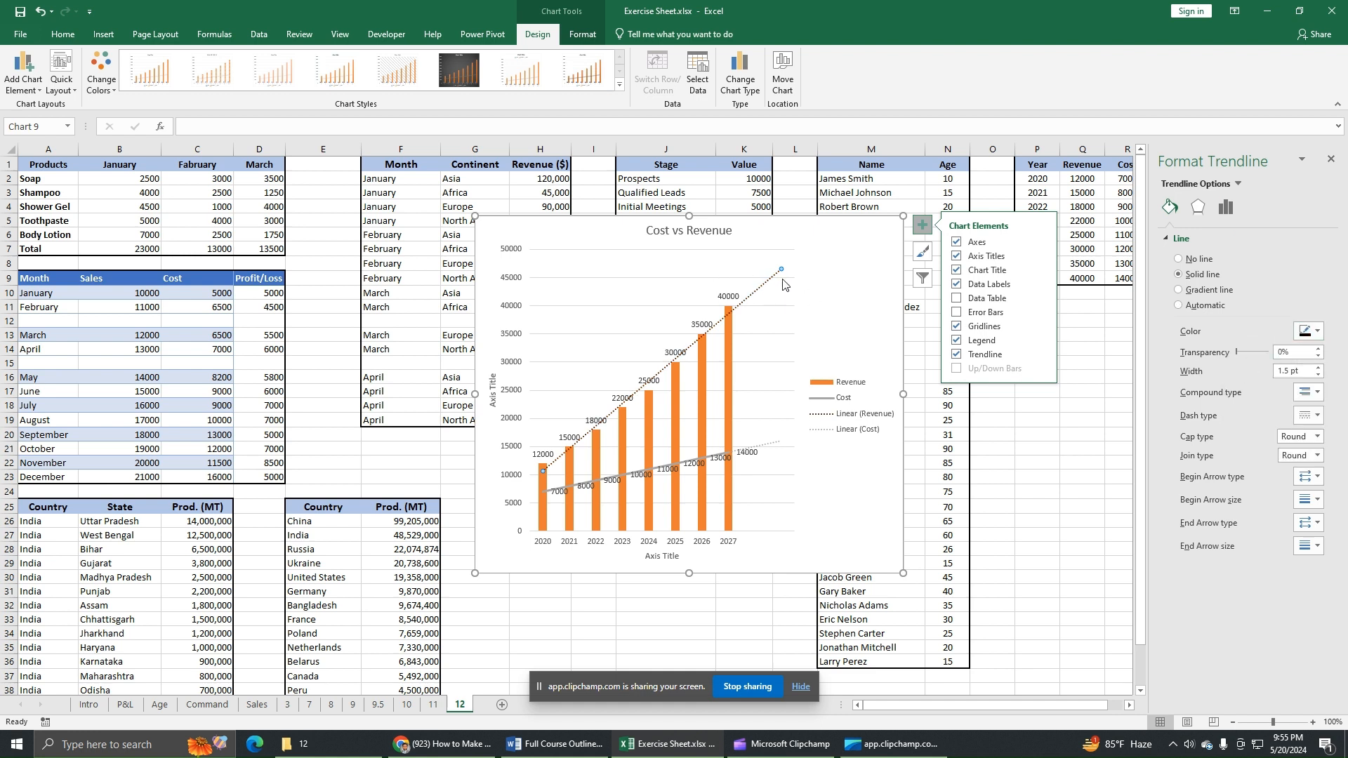
left_click(1331, 159)
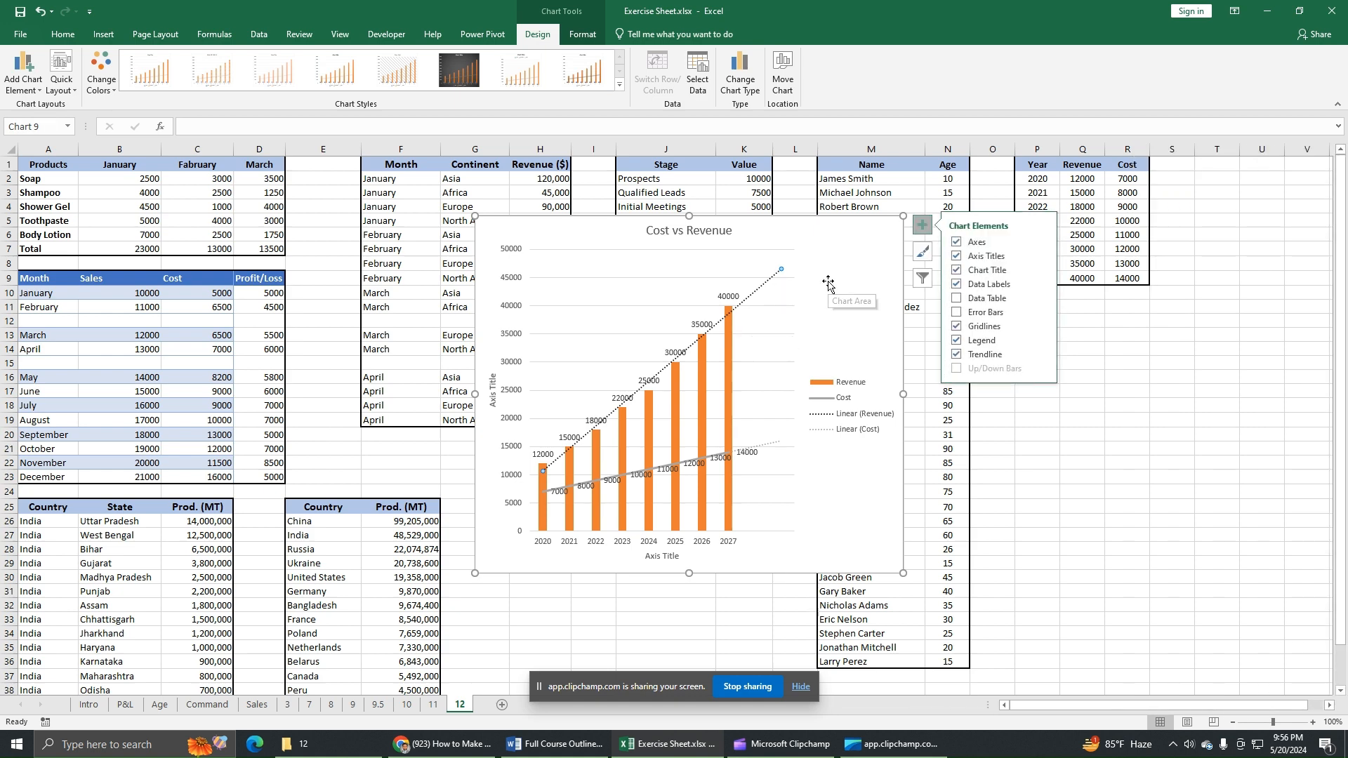
Browse the chart styles and color schemes offered for the Cost vs Revenue chart.
left_click(922, 255)
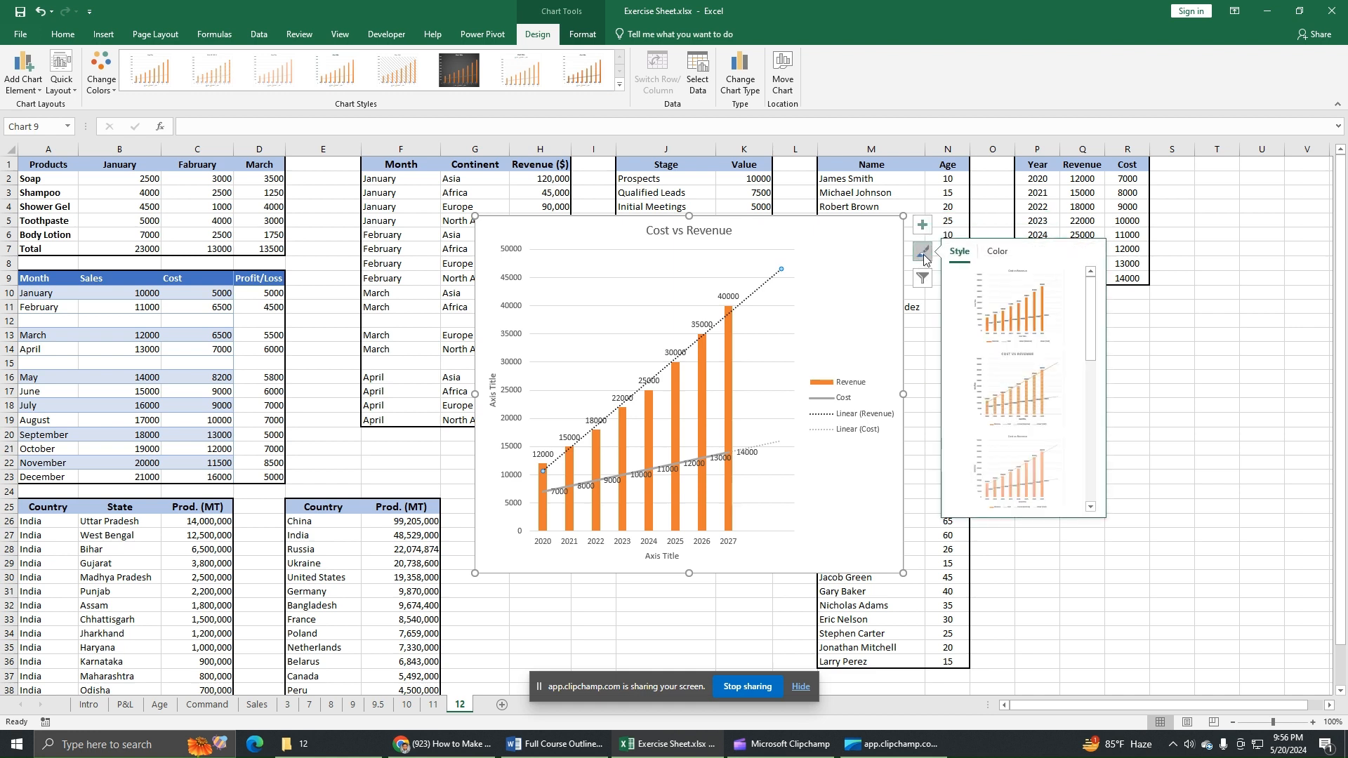
left_click_drag(1090, 316, 1110, 401)
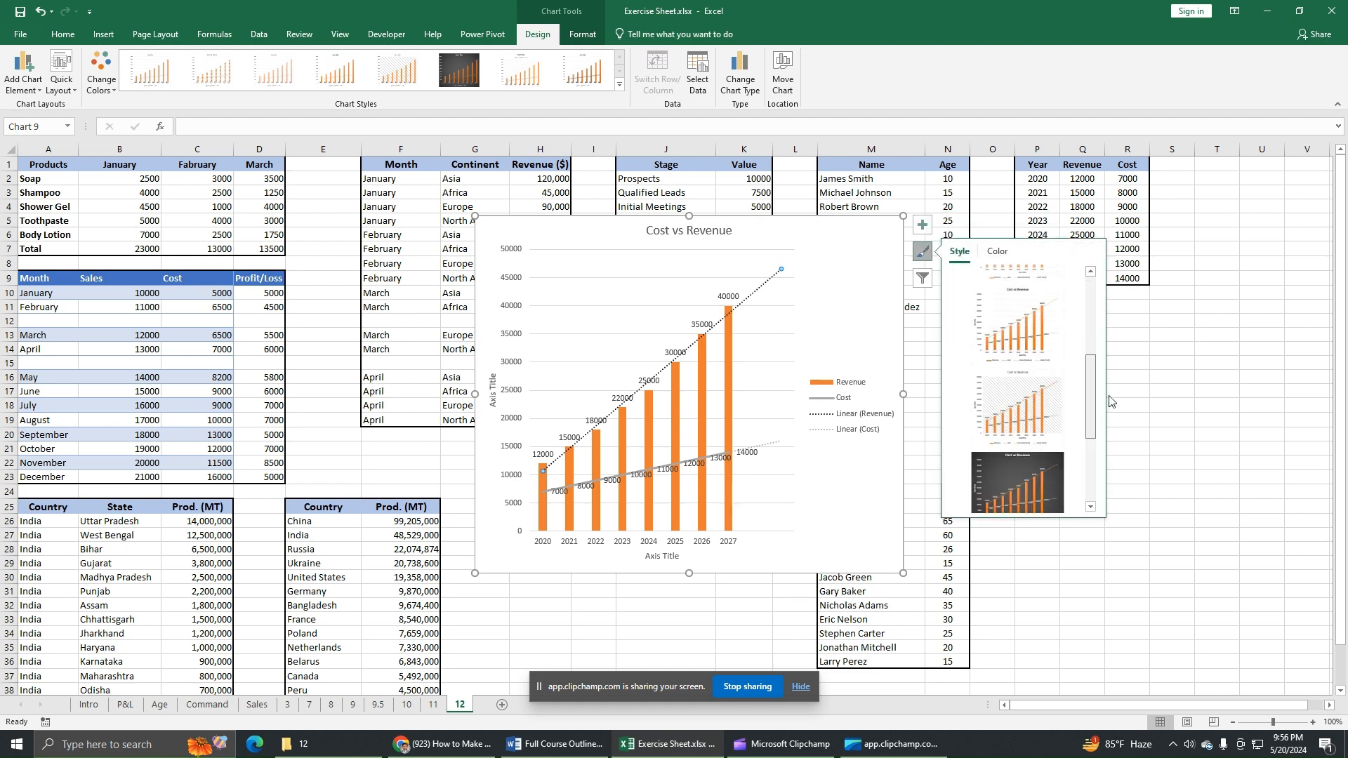
scroll(1032, 337, "down", 3)
left_click(997, 251)
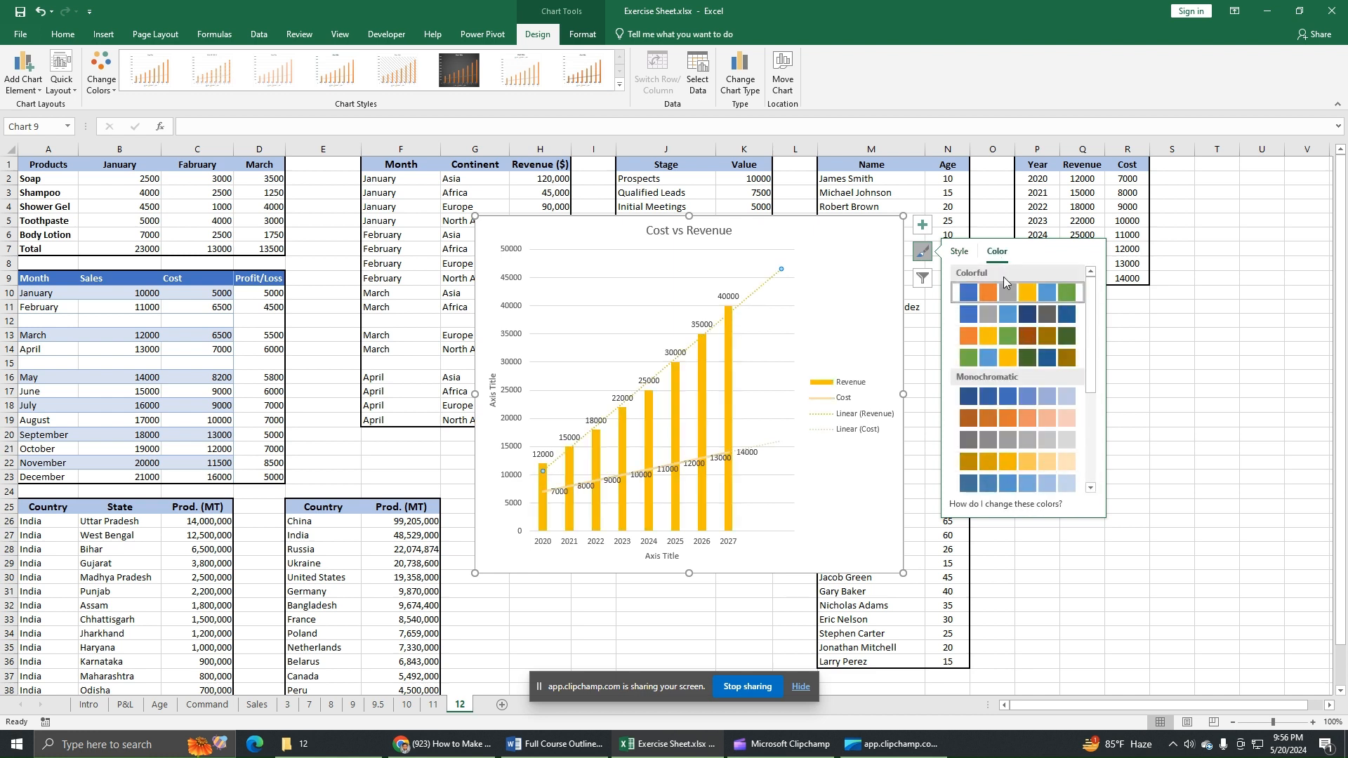
Filter the 2020 category out of the chart, restore it, and check the filter's name options.
left_click(922, 277)
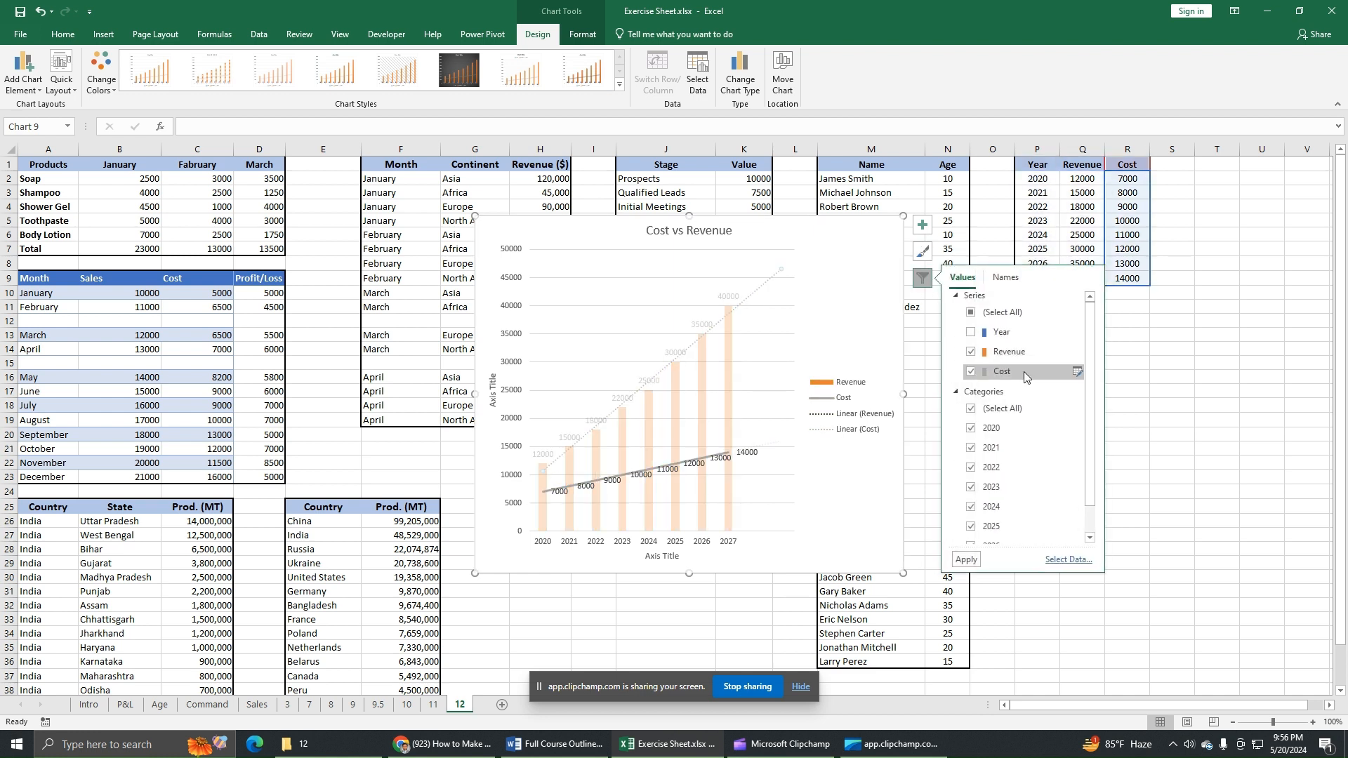
left_click(969, 429)
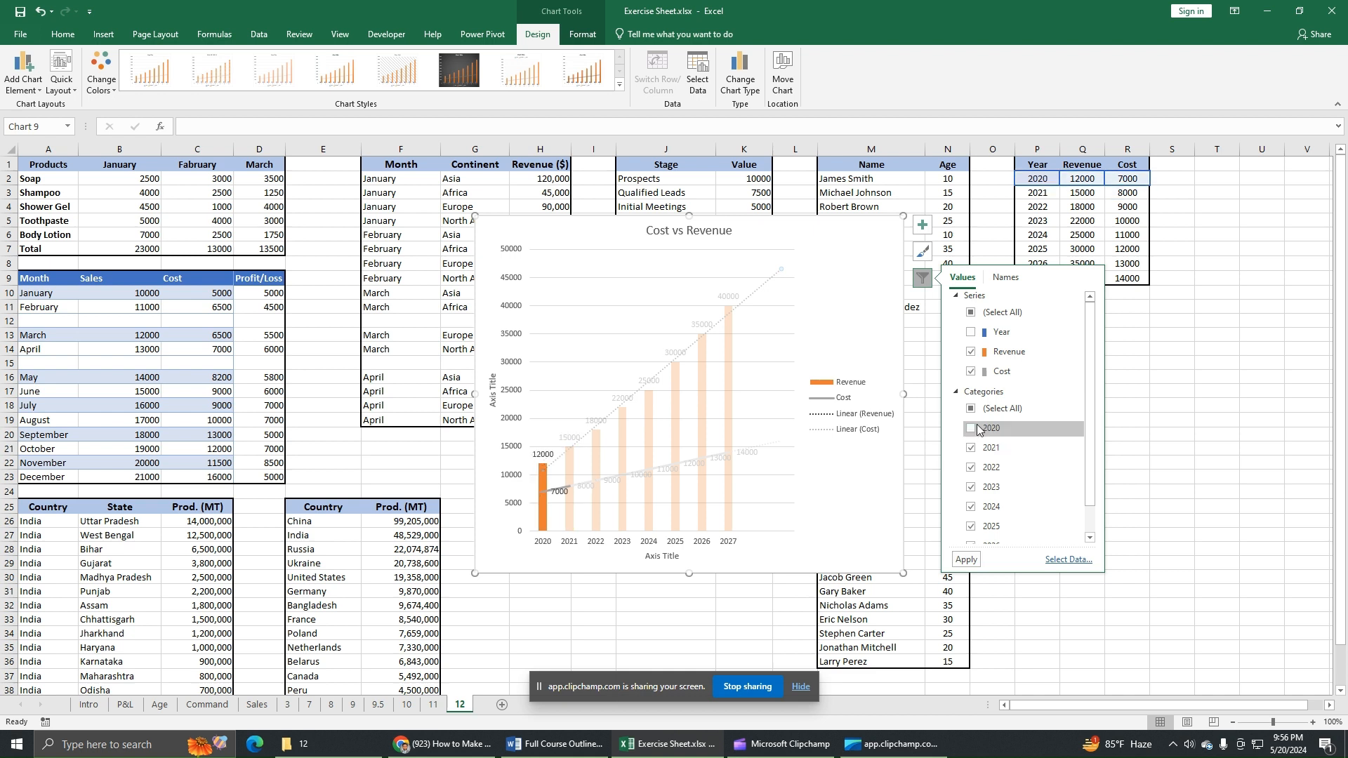
left_click(966, 560)
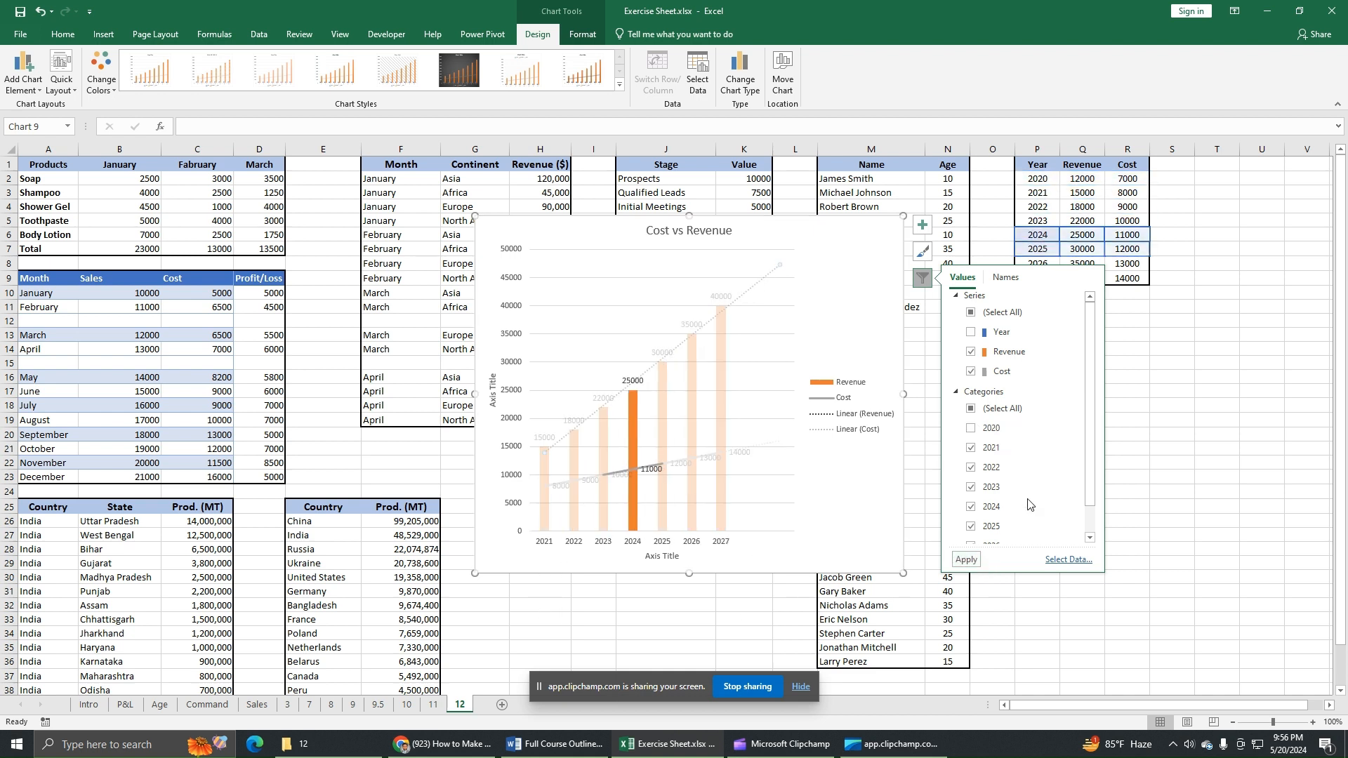
left_click(969, 429)
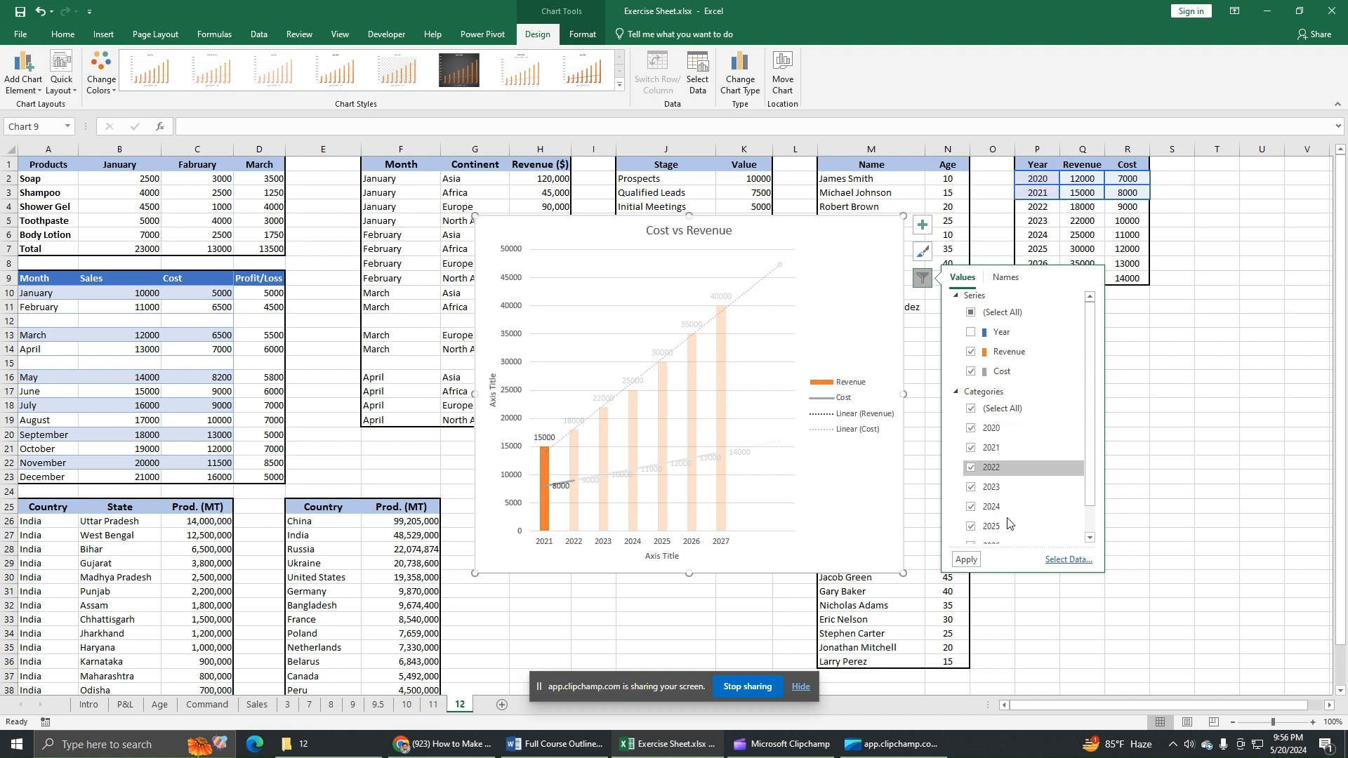
left_click(966, 560)
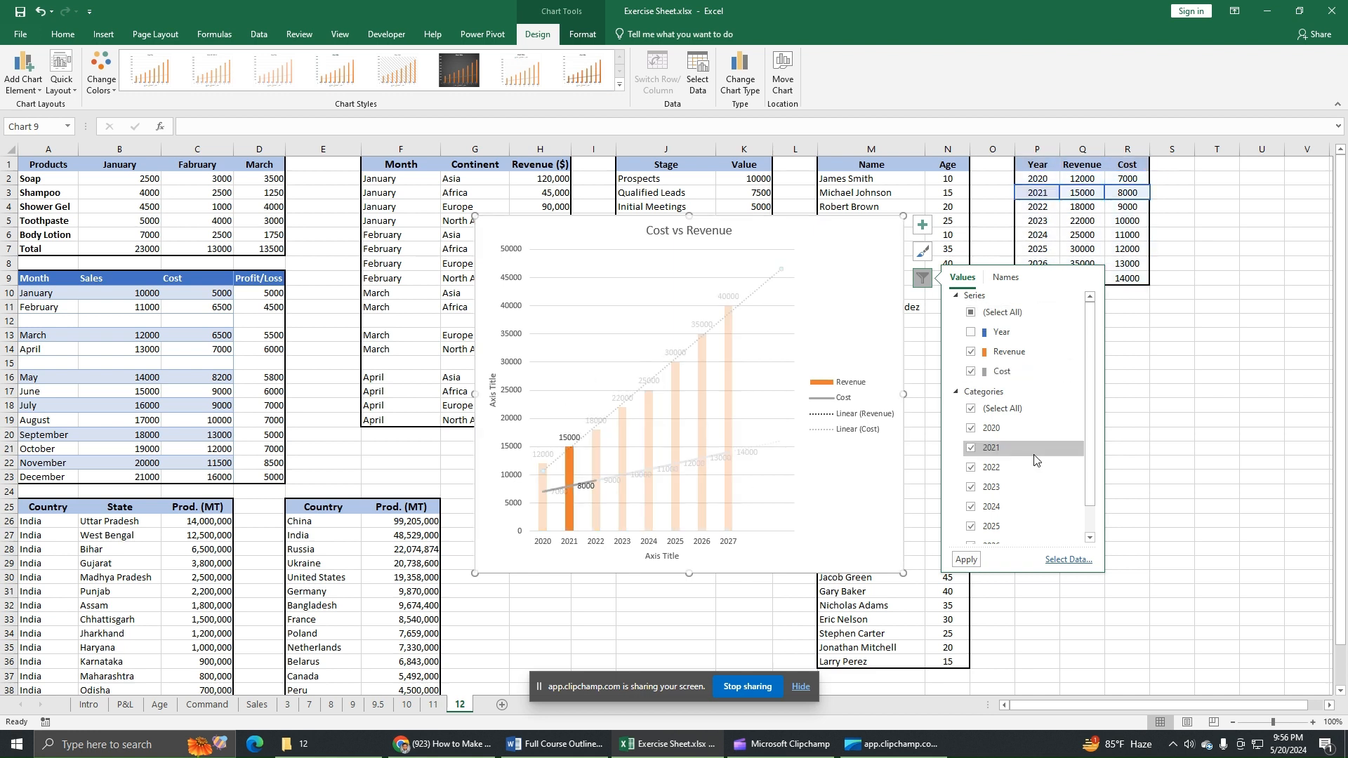
left_click(1011, 279)
left_click(959, 279)
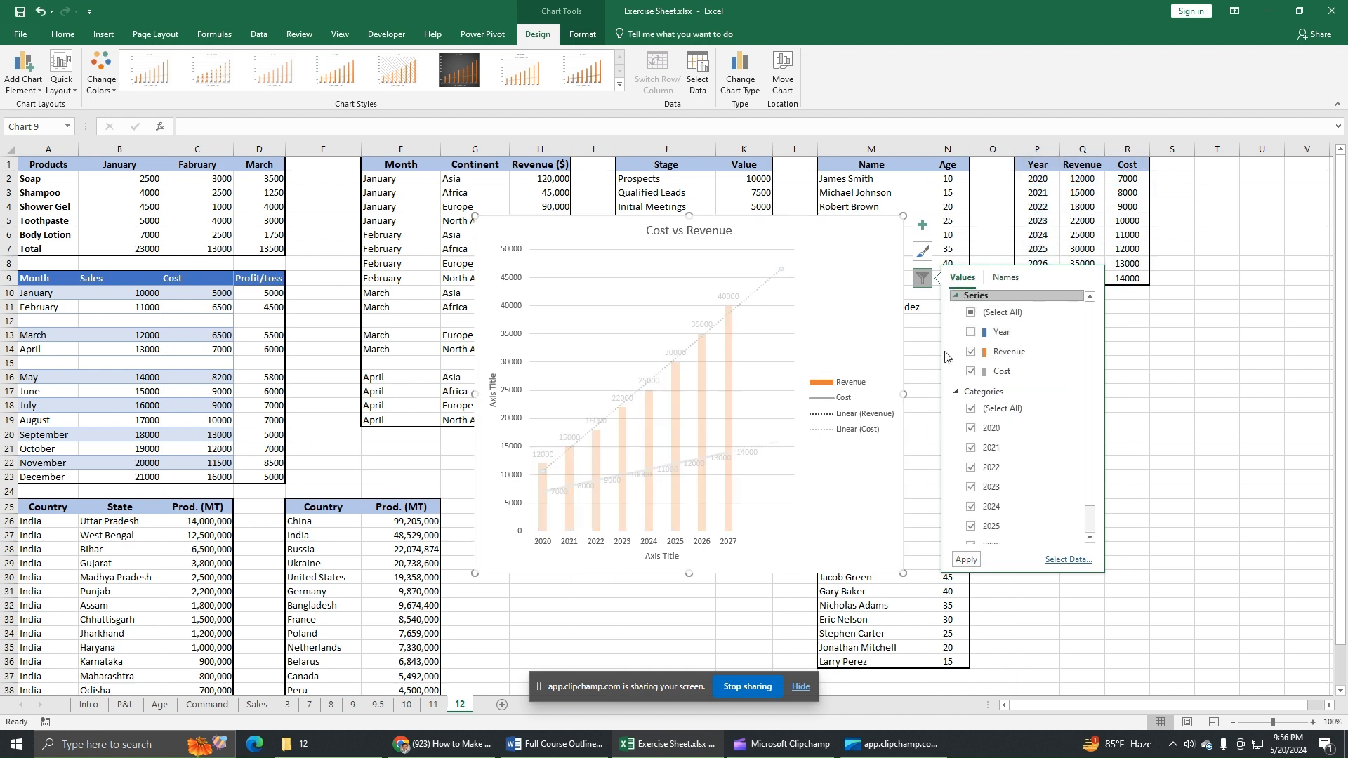
left_click(865, 254)
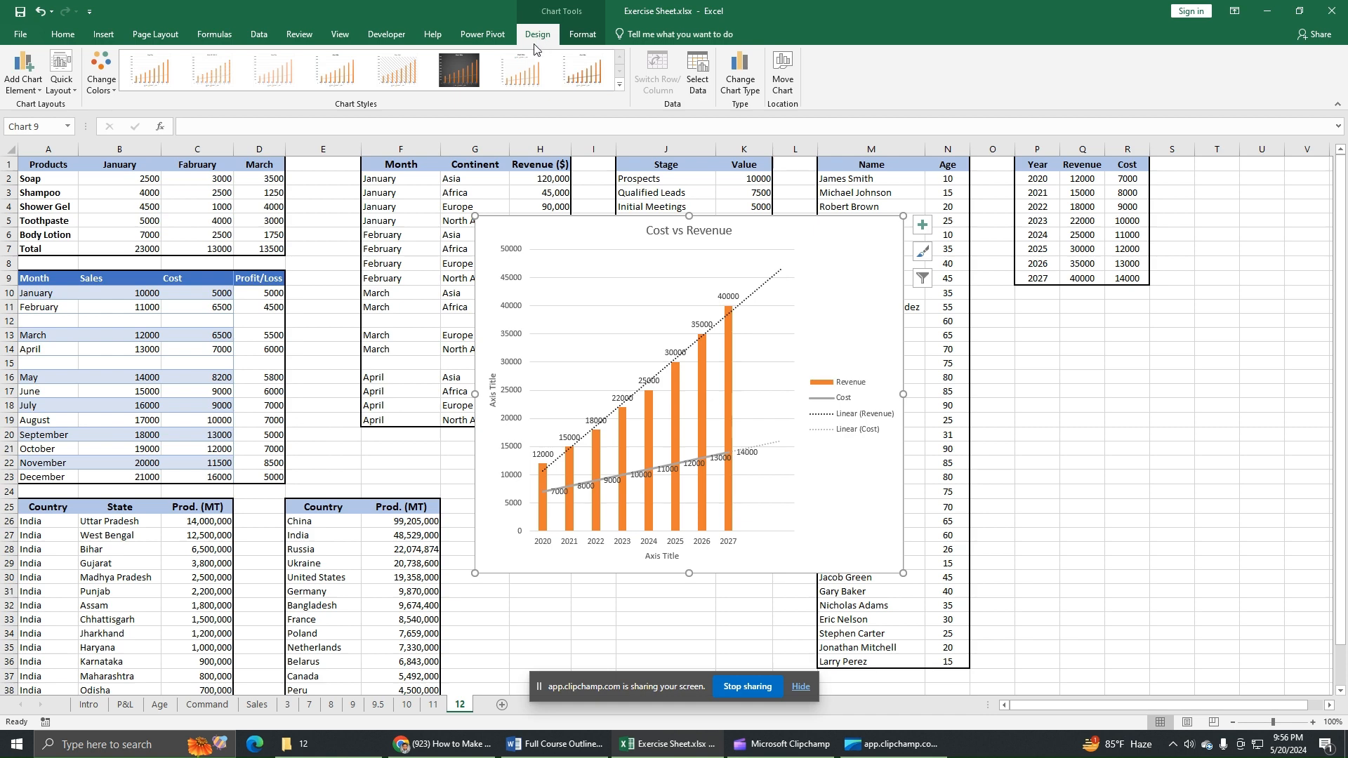
Look through the chart design options, including styles, color palettes and chart elements, and bring up the chart formatting options.
left_click(586, 81)
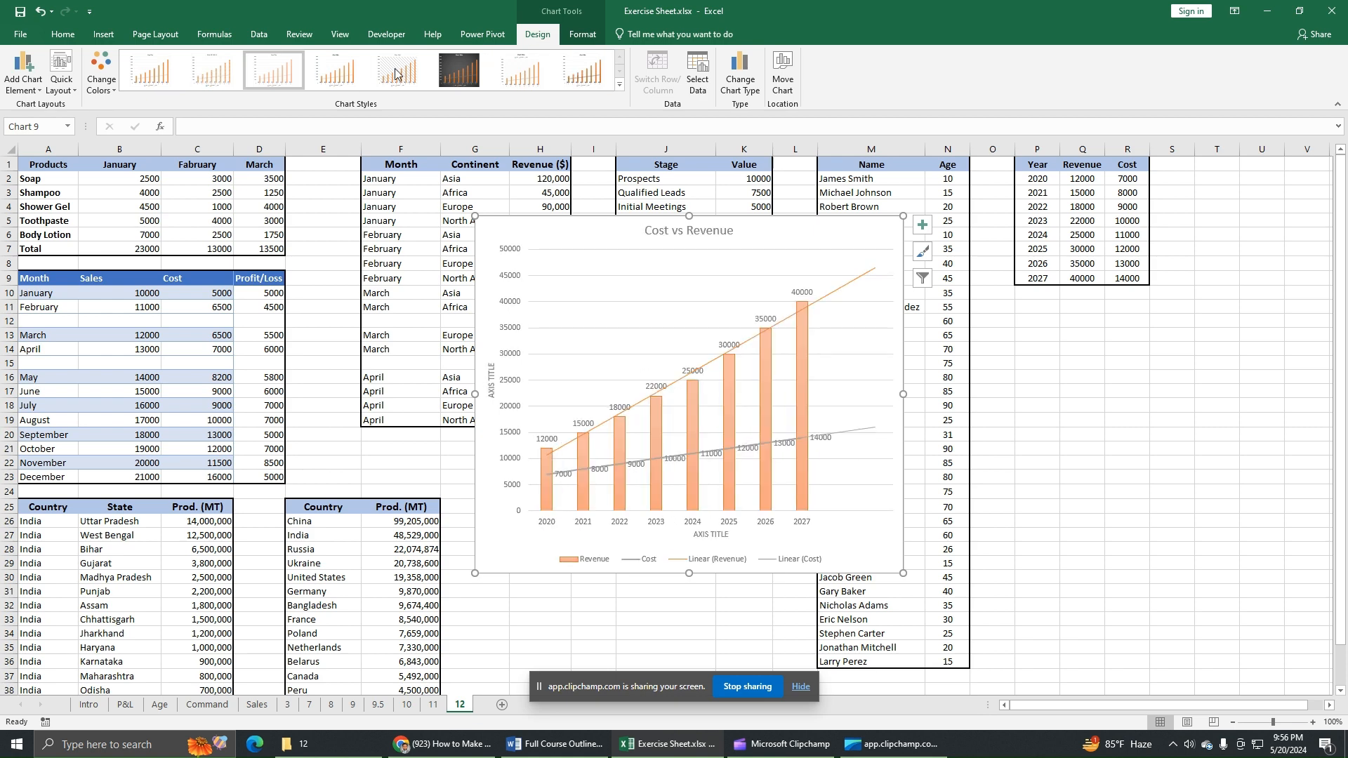
left_click(149, 70)
left_click(98, 87)
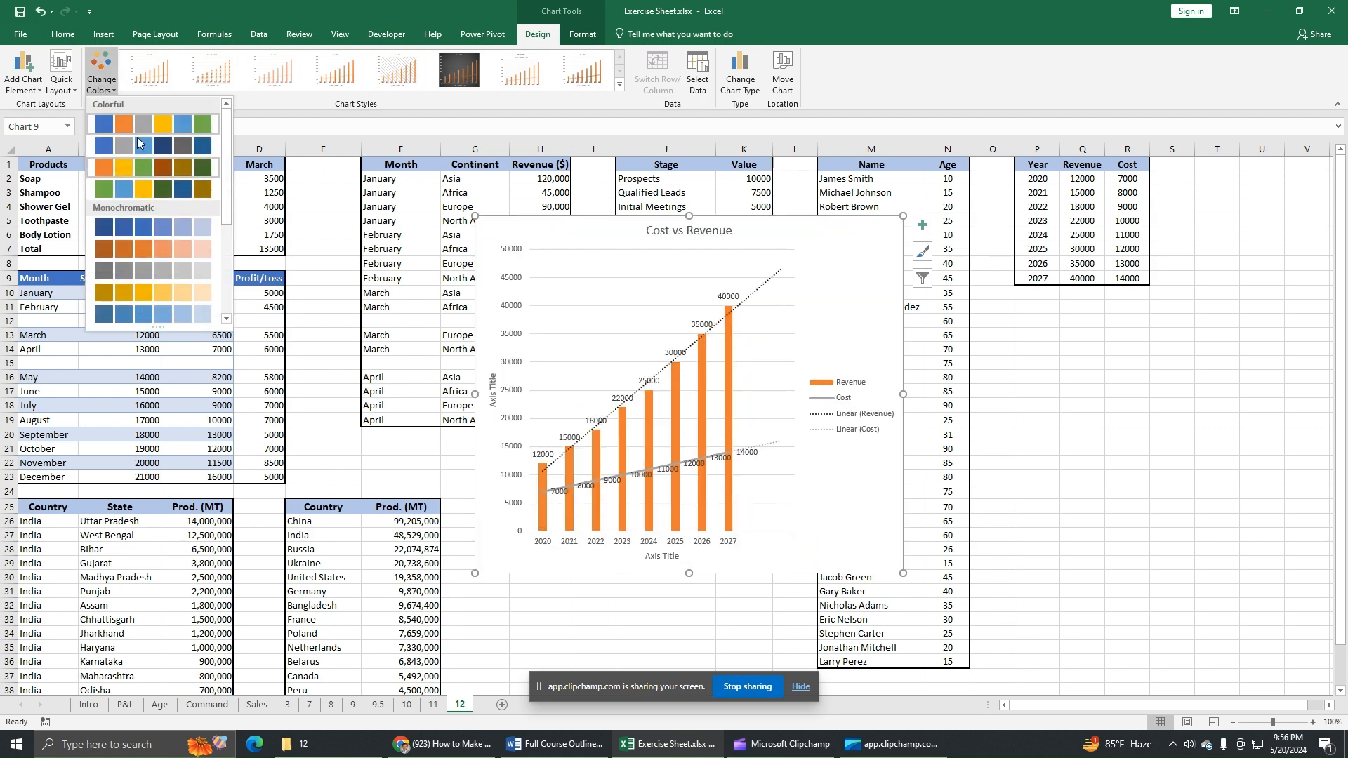
left_click(28, 84)
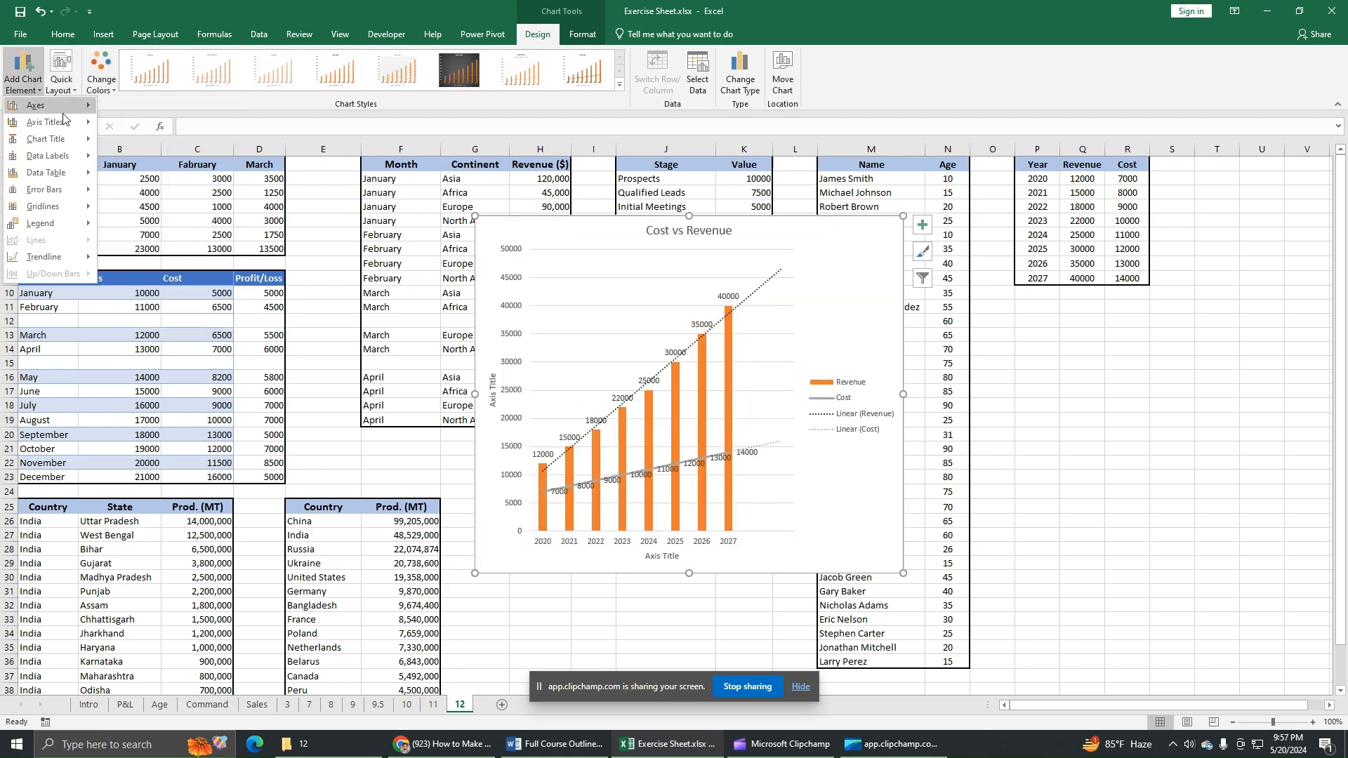
mouse_move(63, 112)
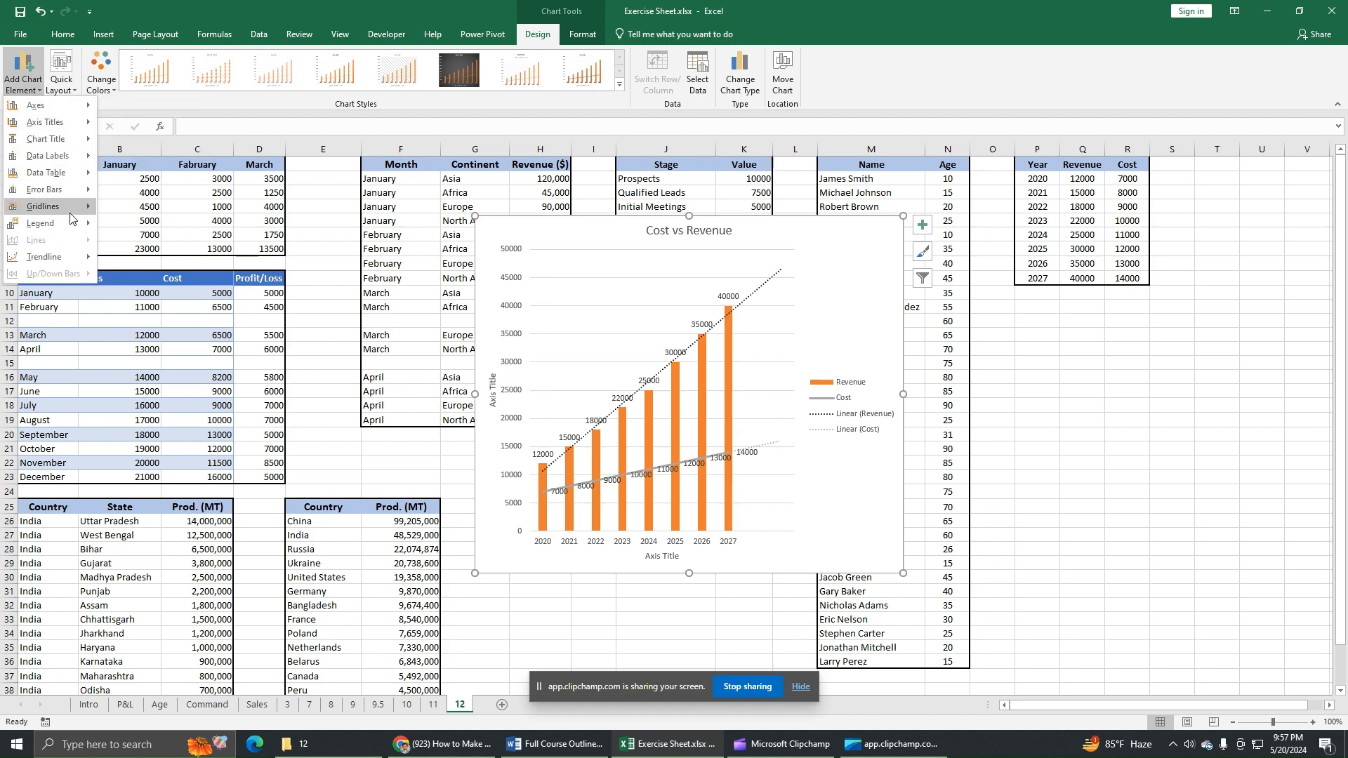
mouse_move(70, 208)
left_click(578, 35)
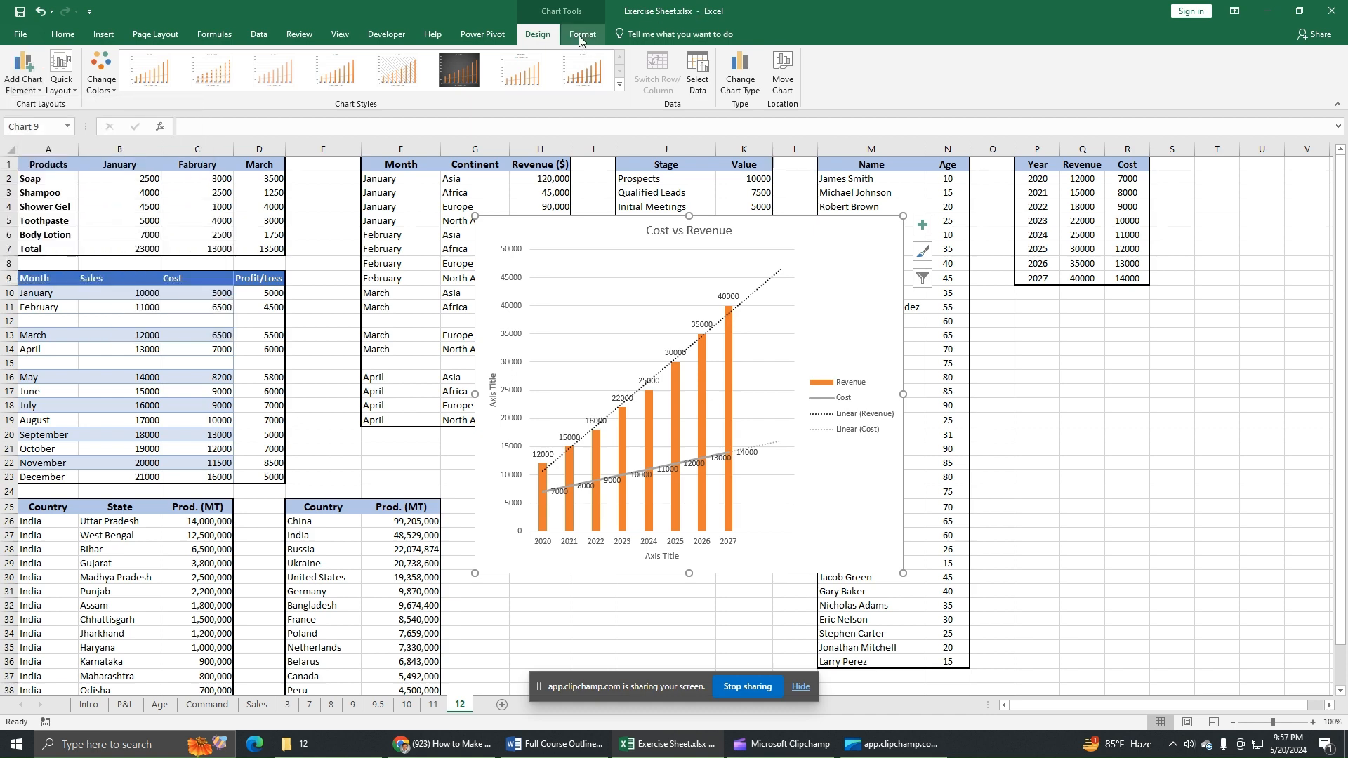
left_click(579, 35)
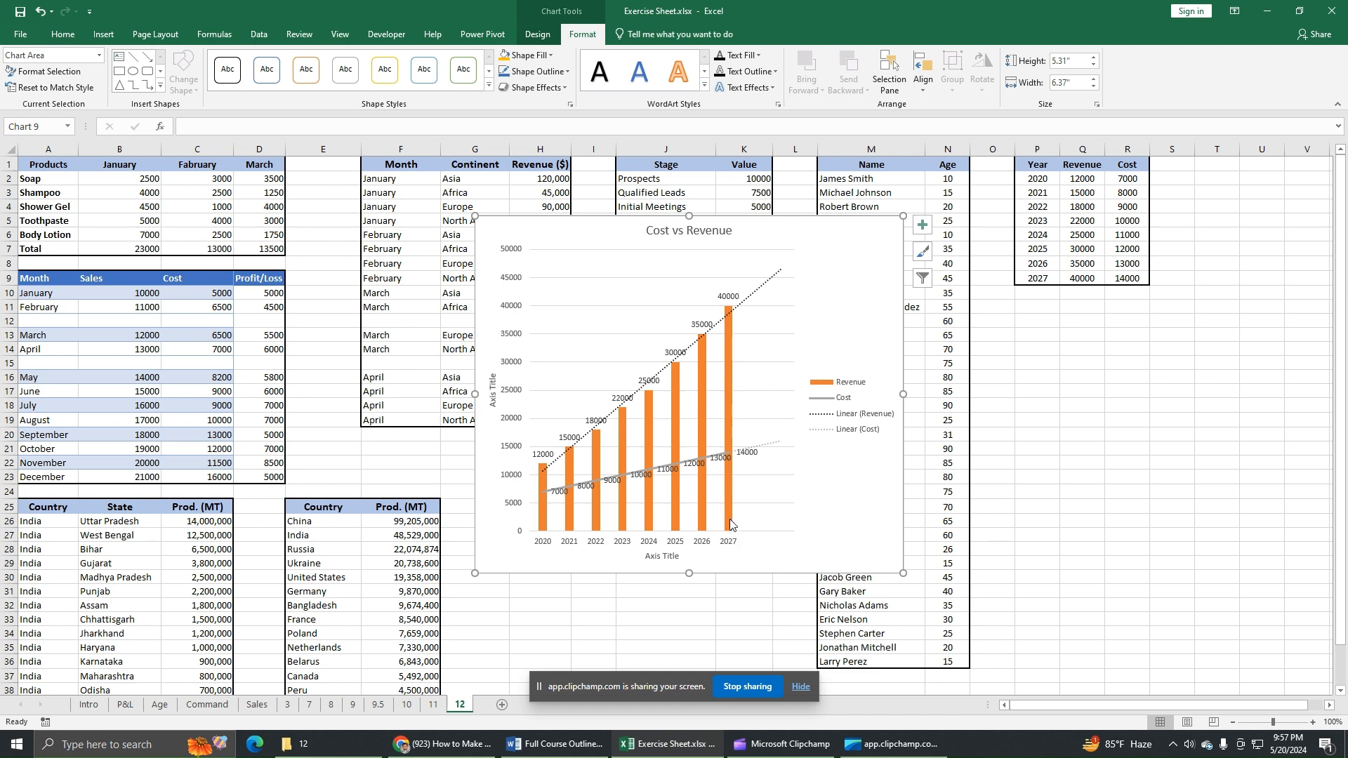
Select only the 2027 Revenue column and fill it with green.
mouse_move(730, 530)
mouse_move(728, 420)
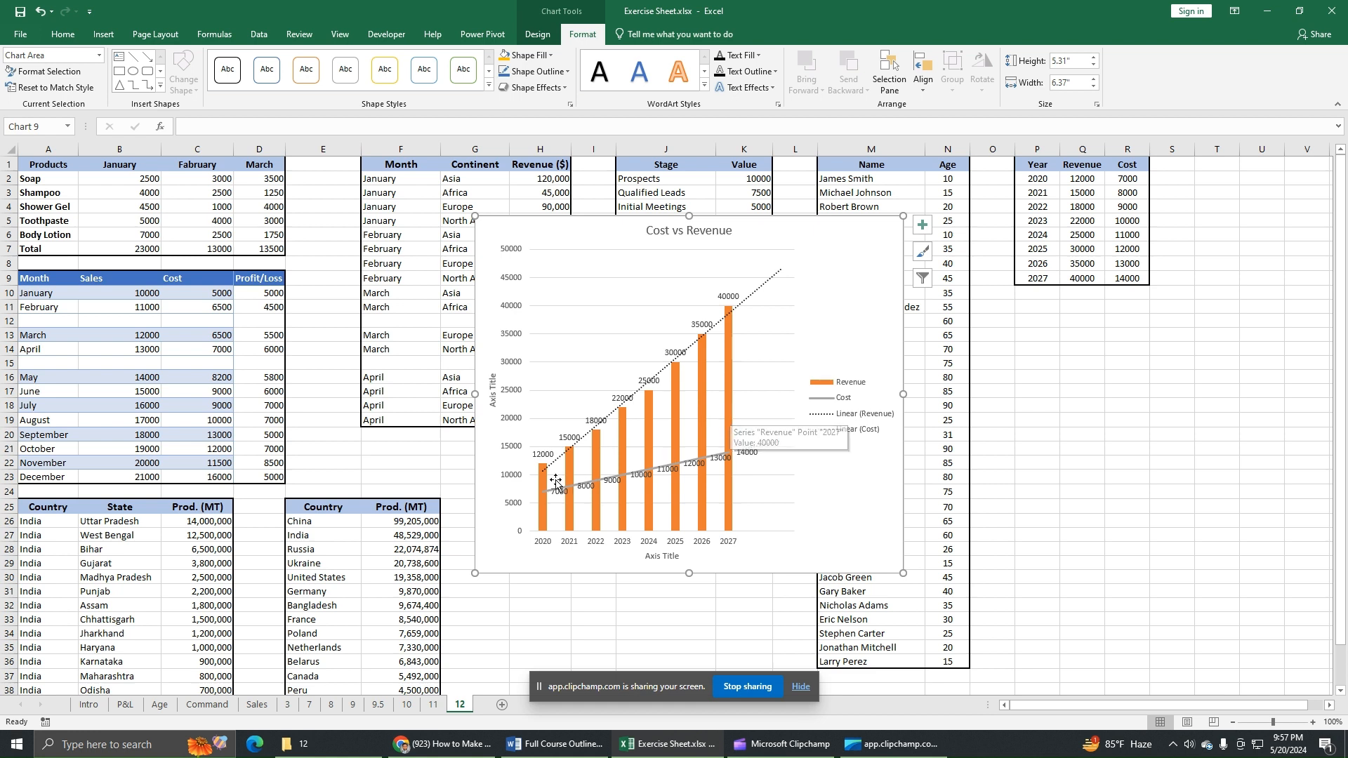
left_click(731, 394)
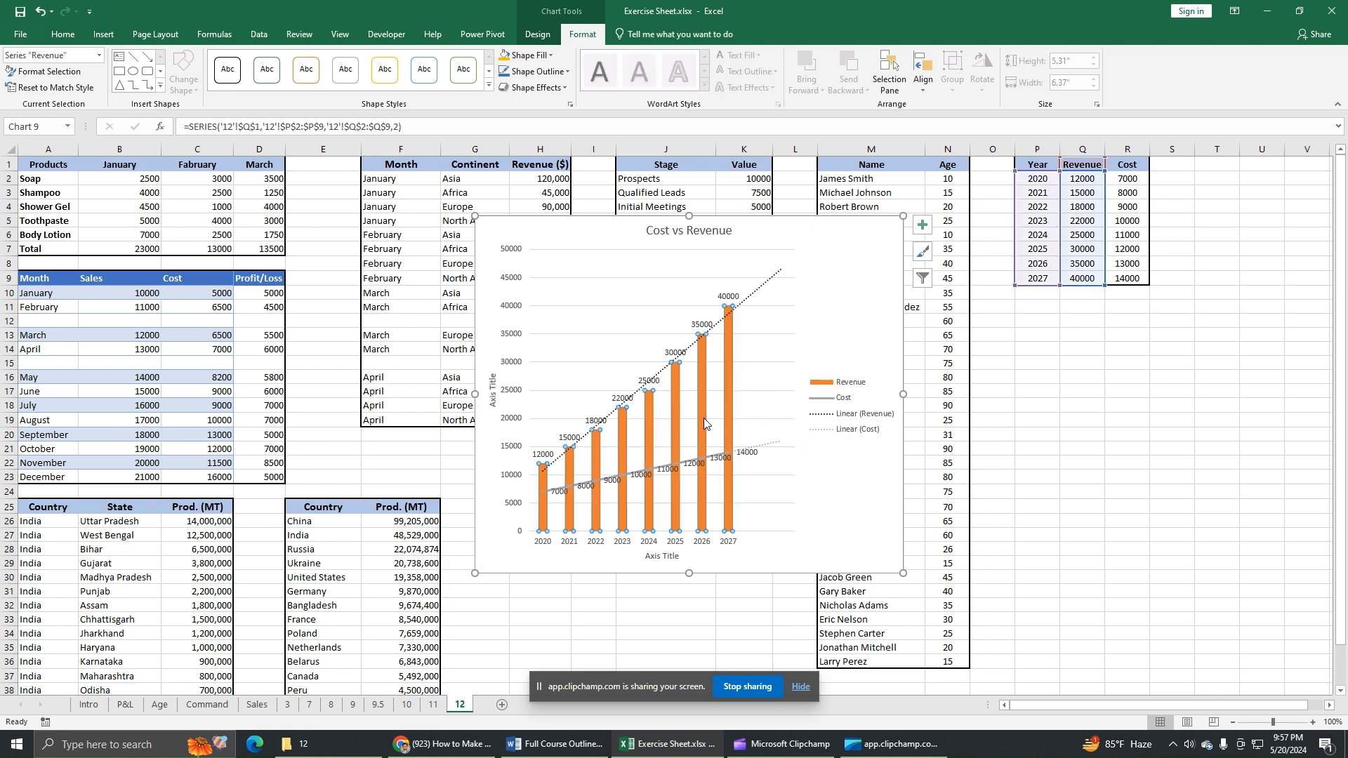
mouse_move(730, 393)
left_click(728, 402)
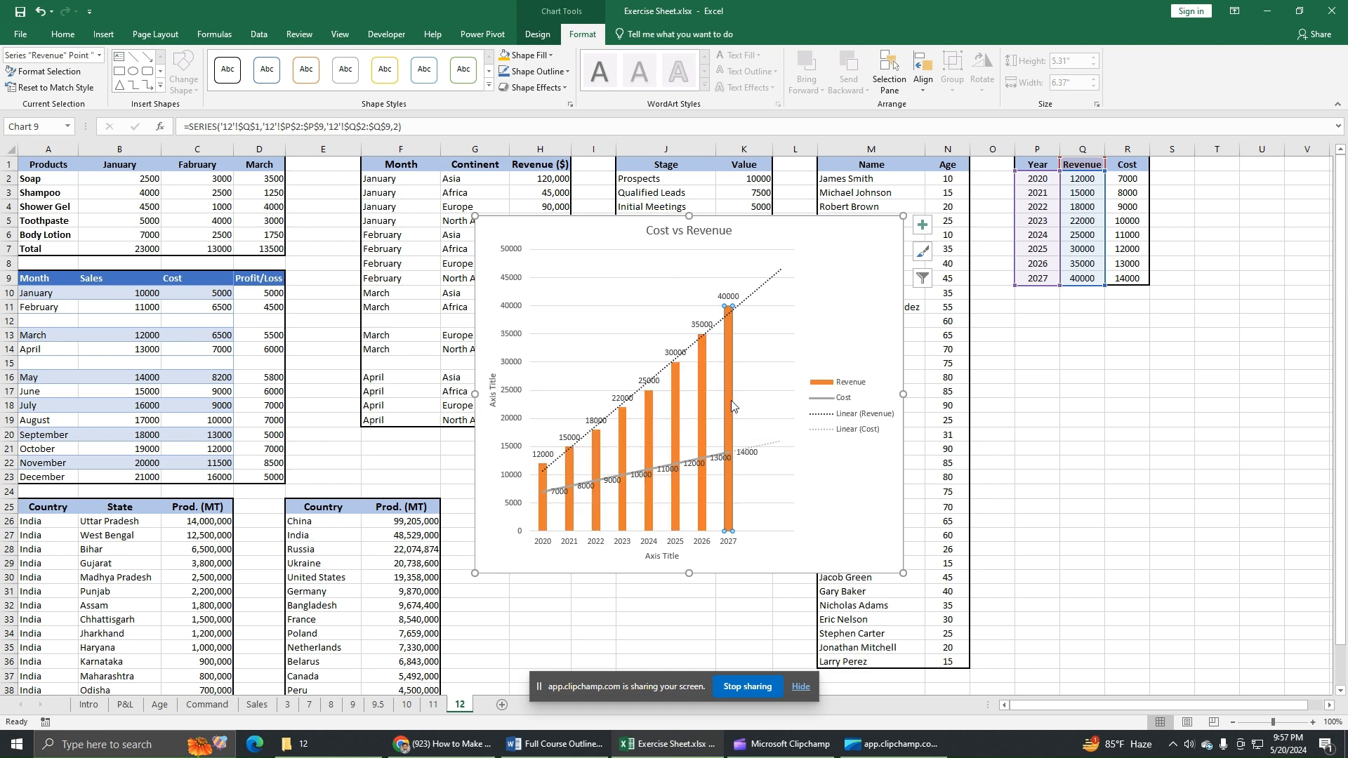
mouse_move(732, 406)
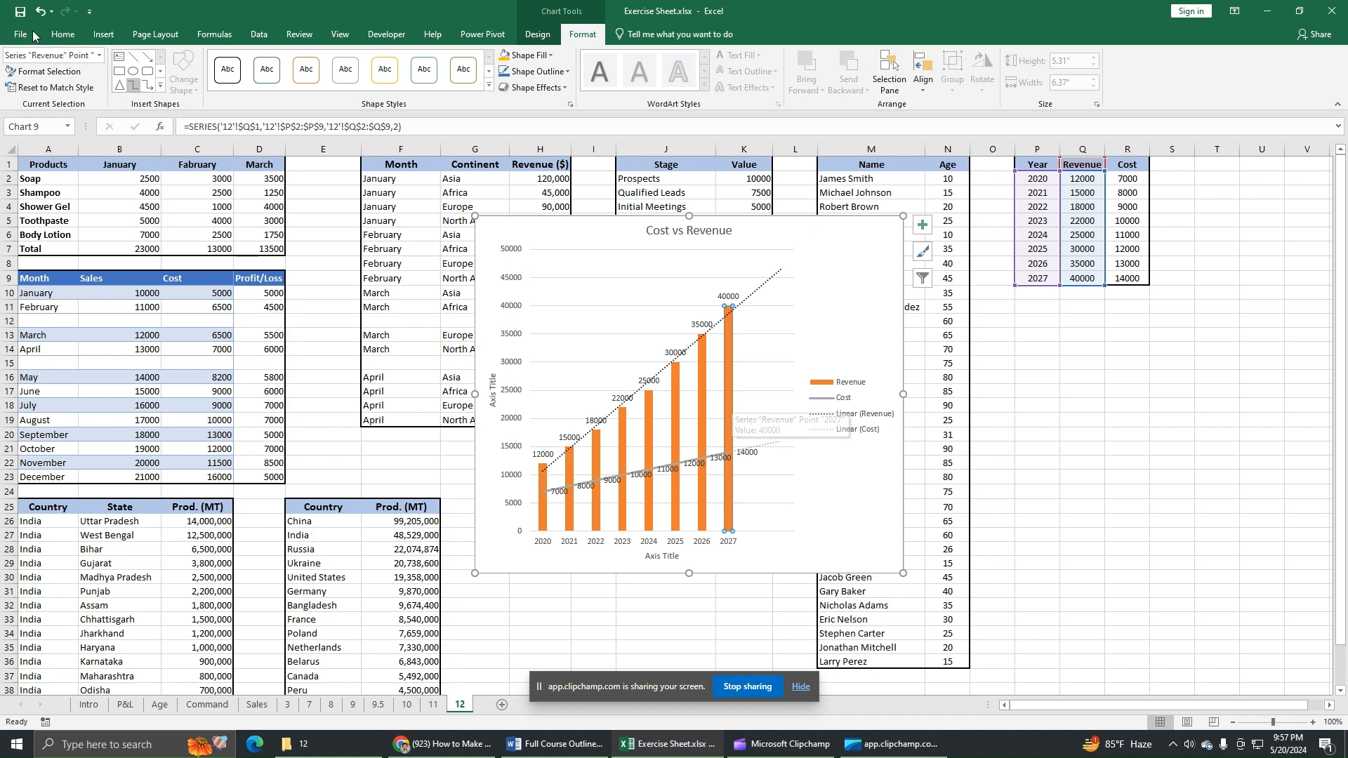
left_click(62, 34)
left_click(224, 82)
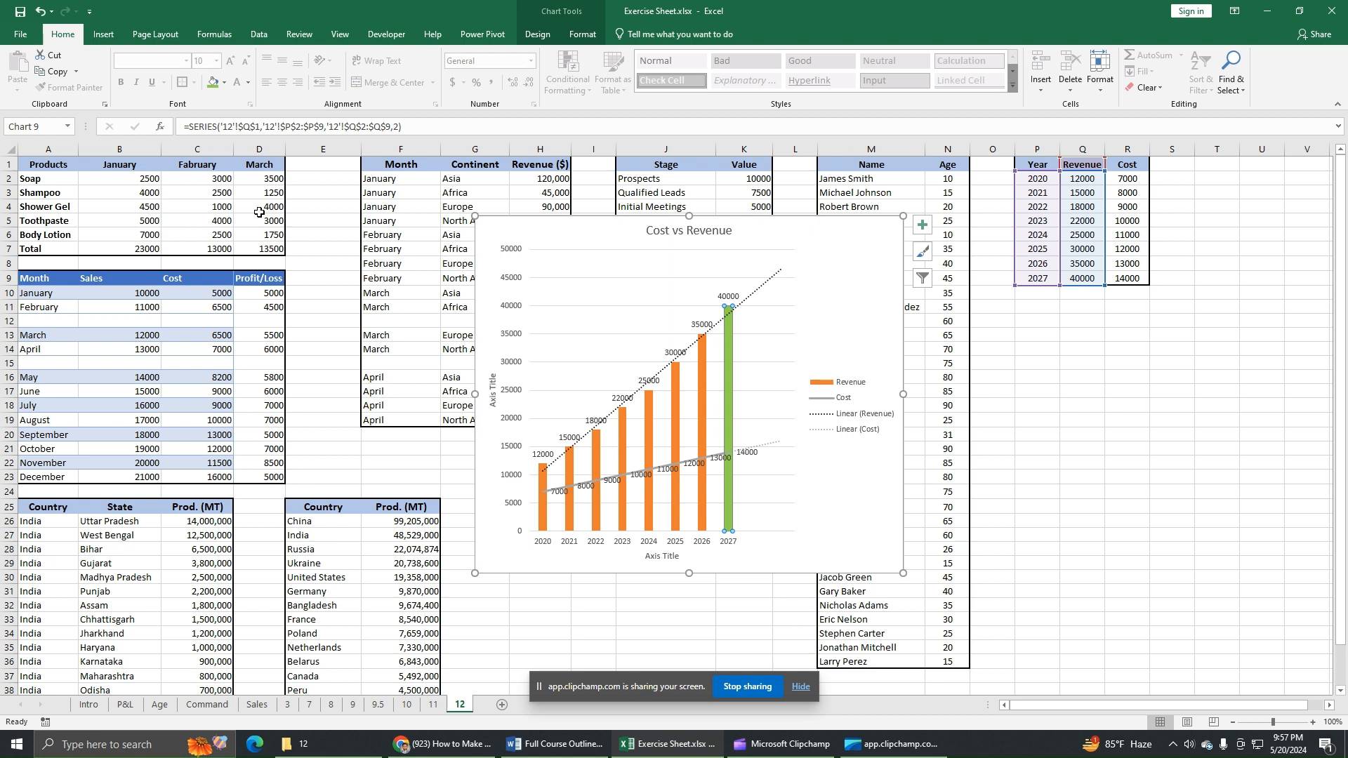
Format only the 2027 Revenue data label as bold, size 10.5, with a light gray fill.
left_click(730, 296)
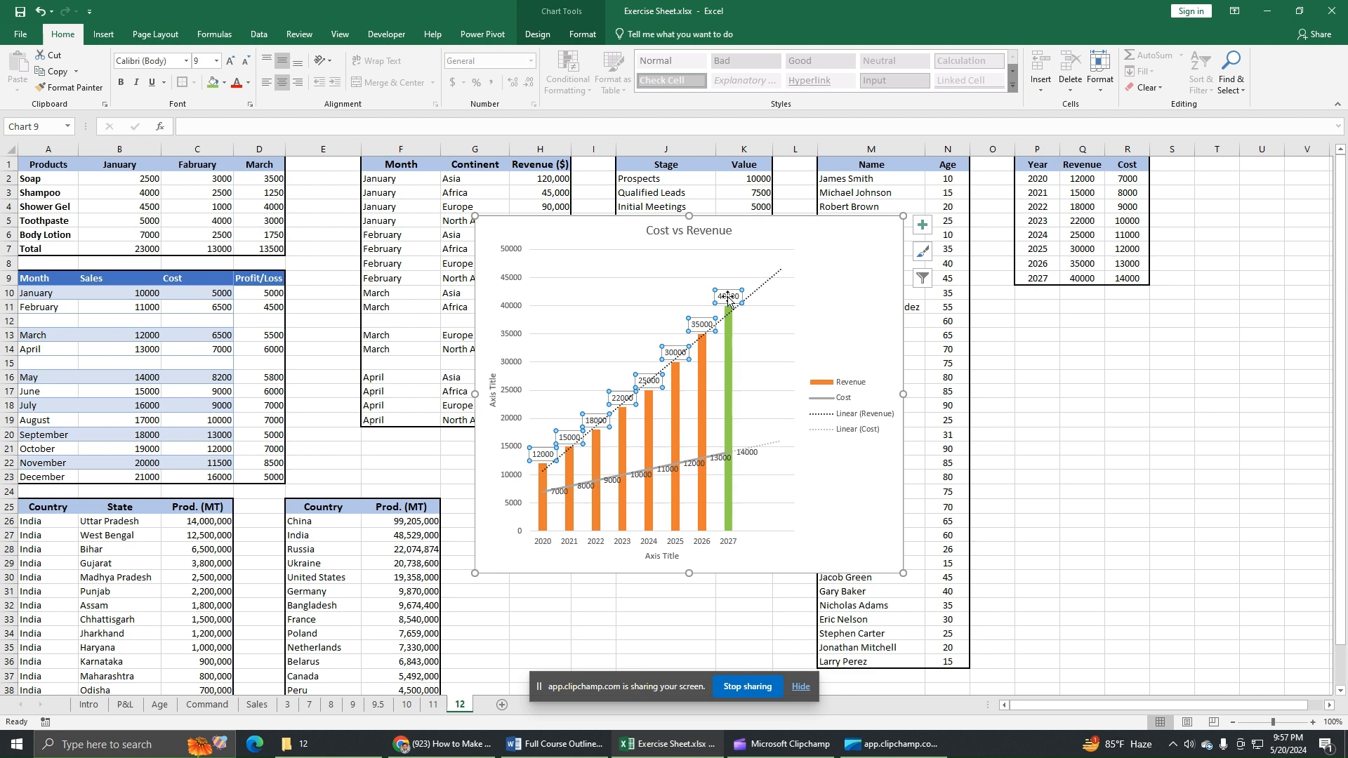
left_click(727, 296)
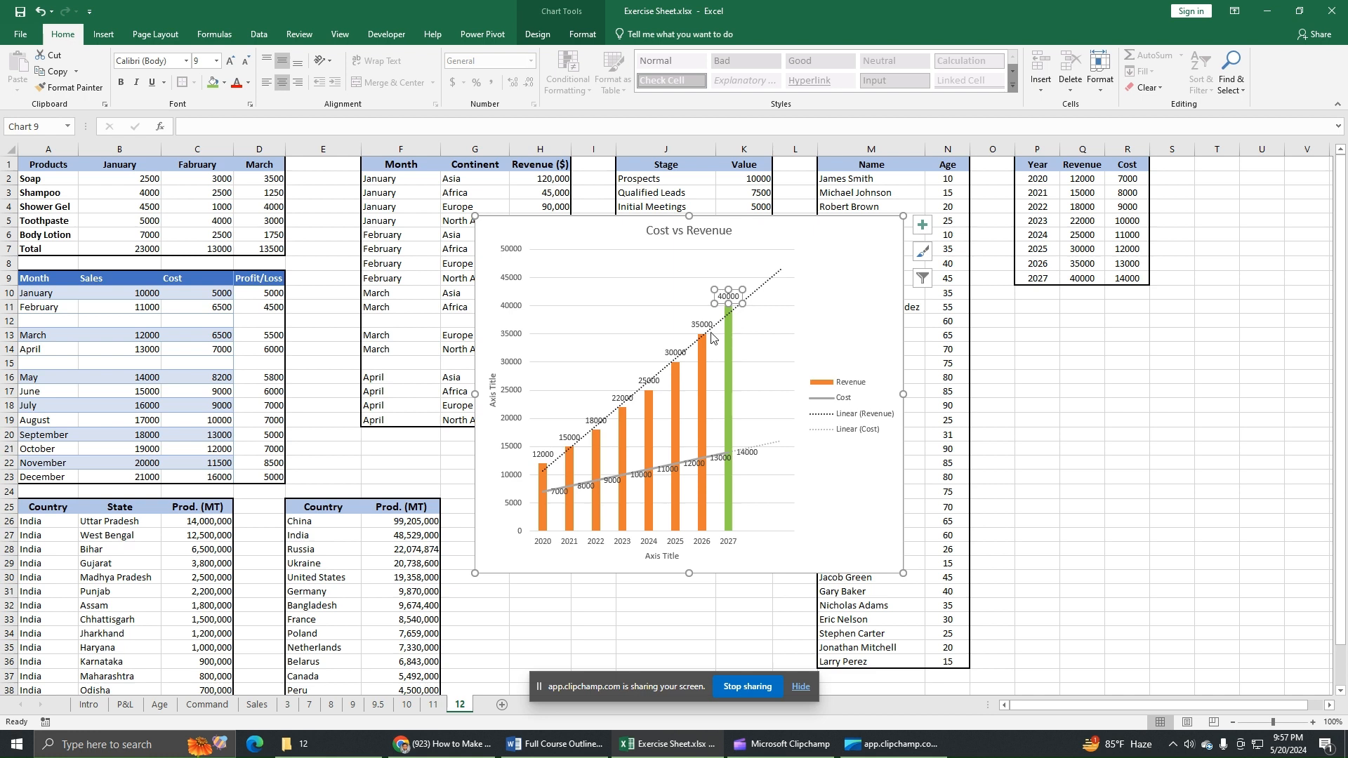
left_click(120, 84)
left_click(232, 62)
left_click(225, 86)
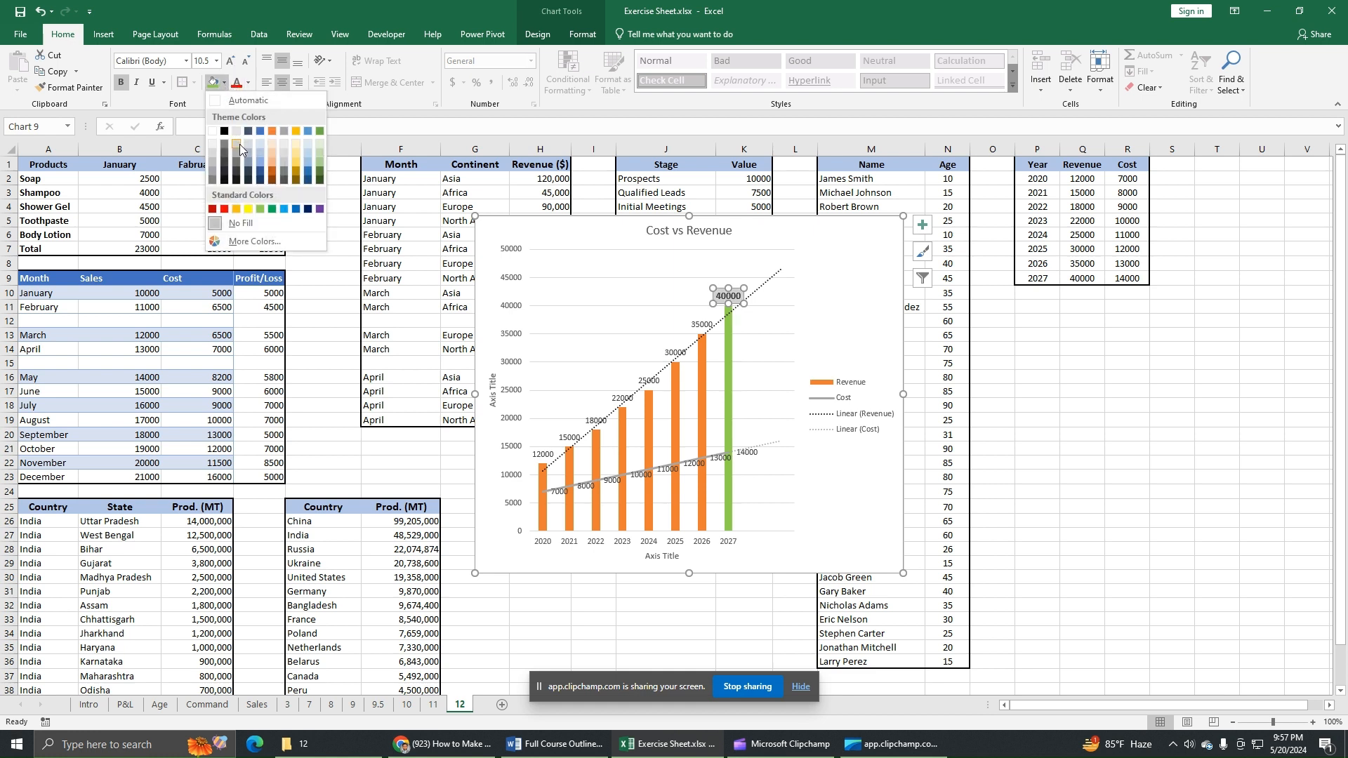
left_click(238, 144)
left_click(817, 270)
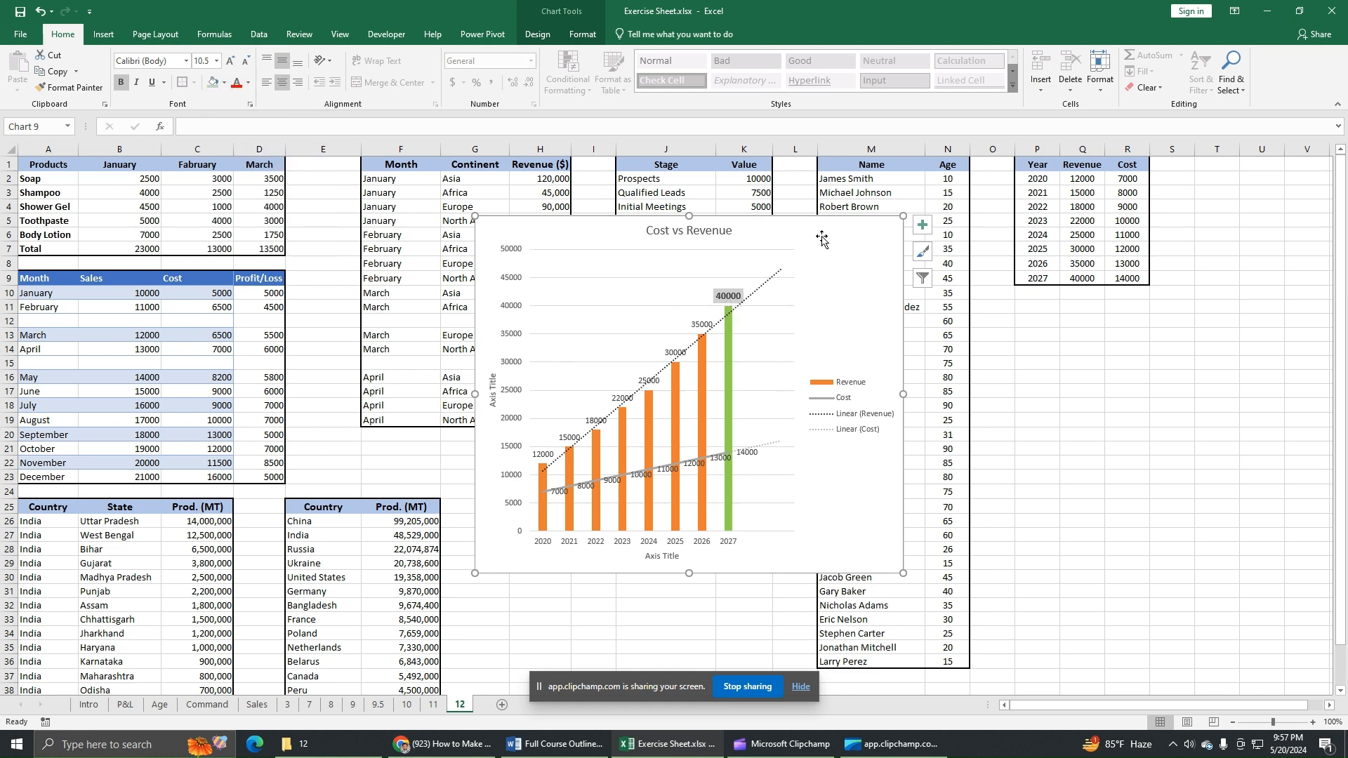